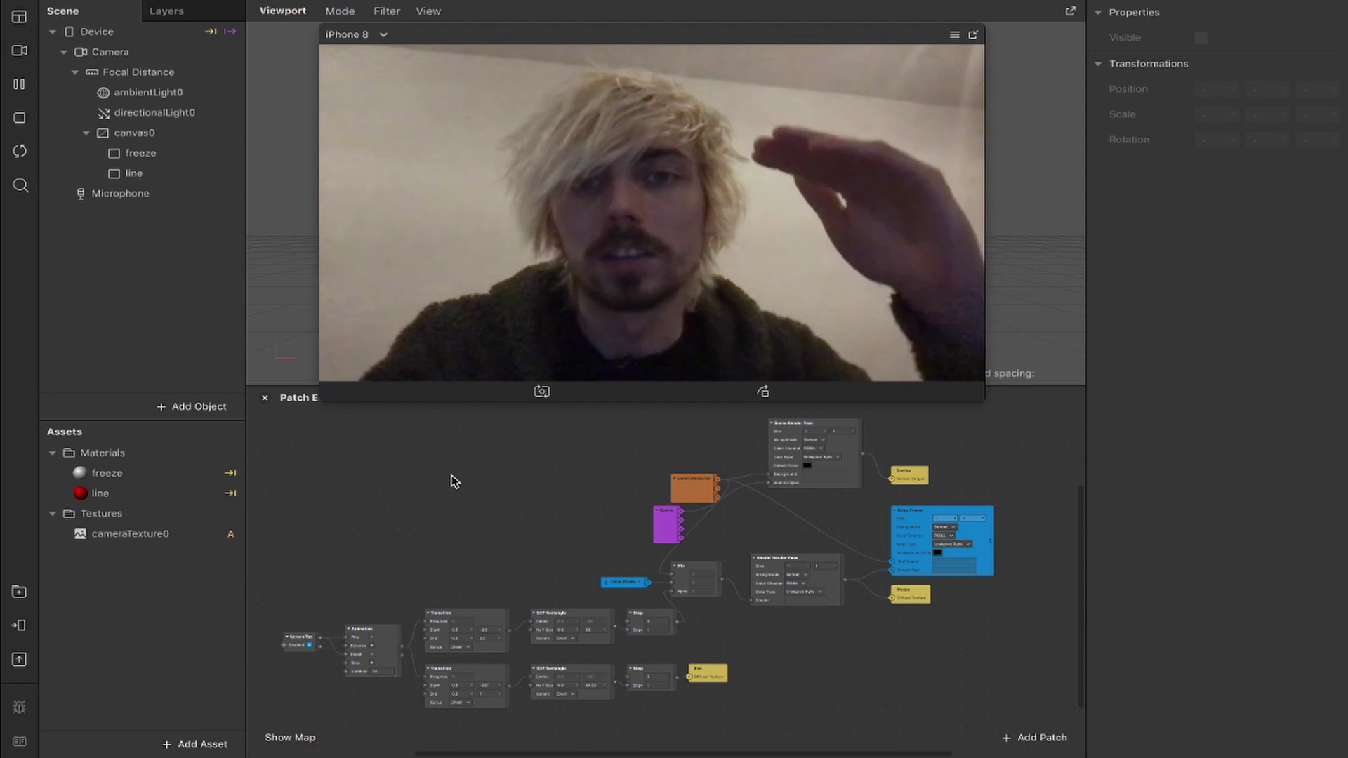
# Tap the simulator to watch the scan-line freeze sweep, then restart the preview
pyautogui.click(445, 285)
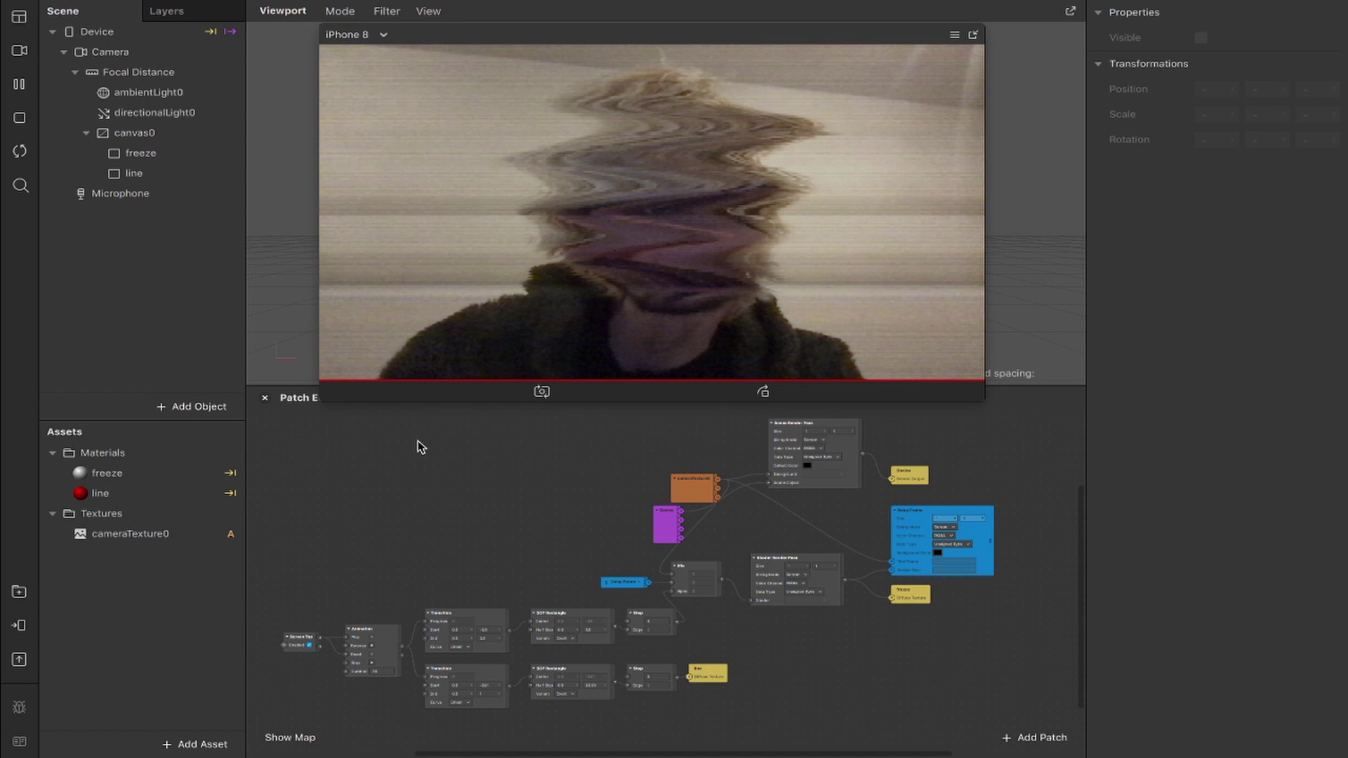
pyautogui.click(20, 151)
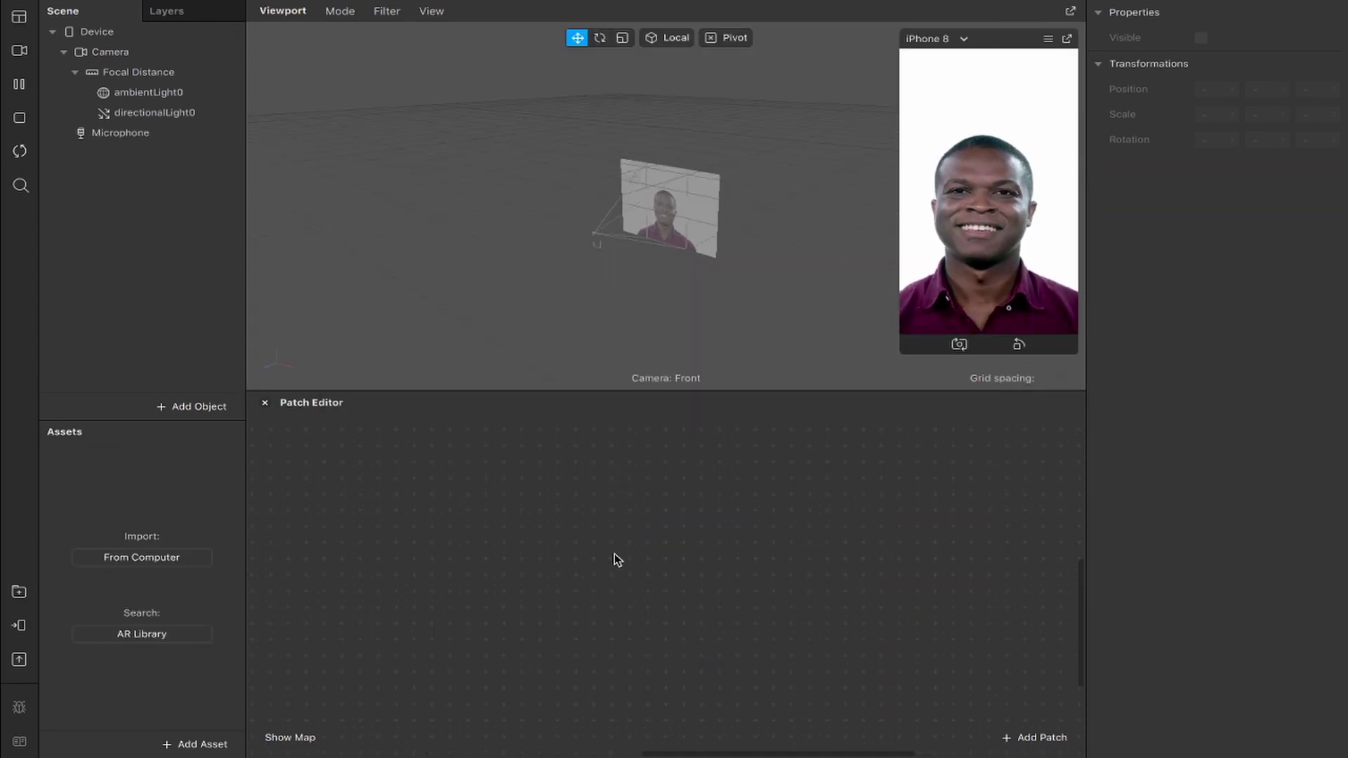
# Add a rectangle to the scene that fills the screen width and height
pyautogui.rightClick(159, 250)
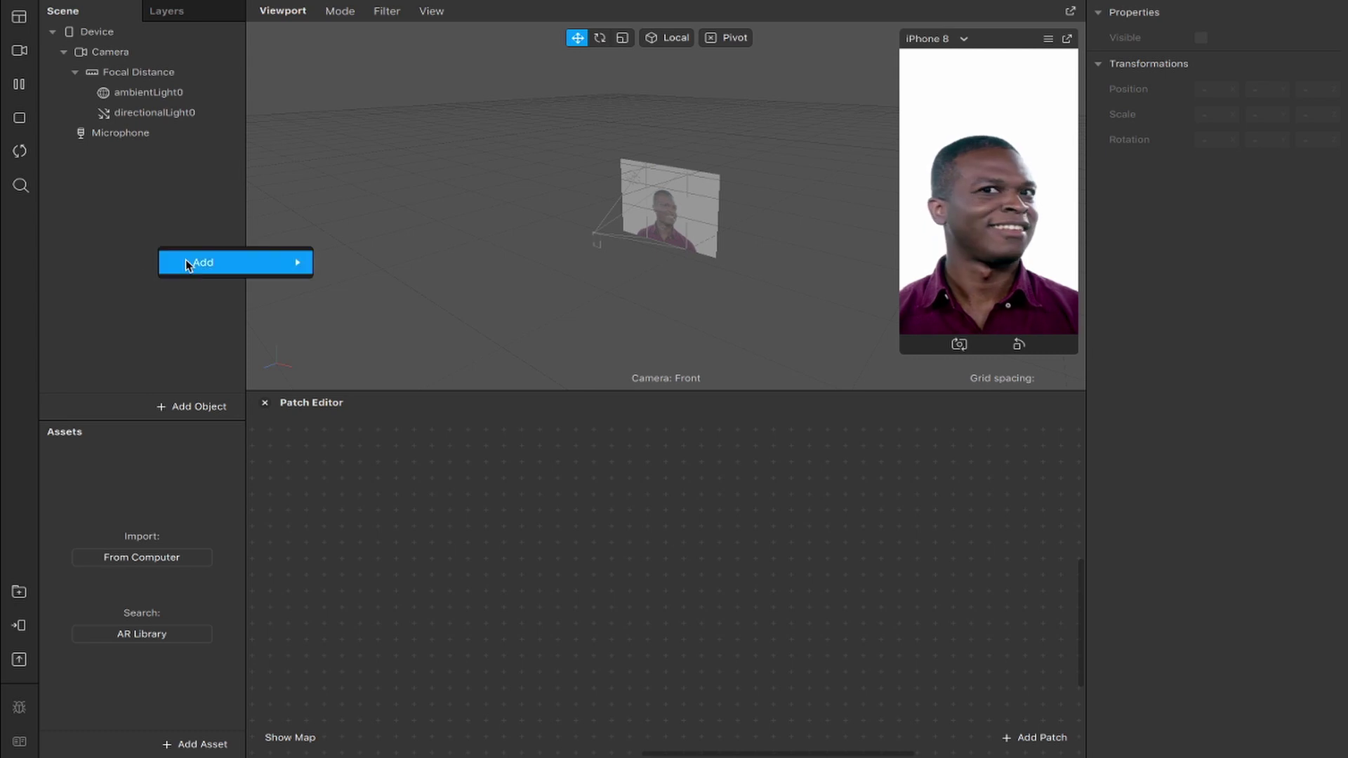
pyautogui.moveTo(183, 262)
pyautogui.click(450, 523)
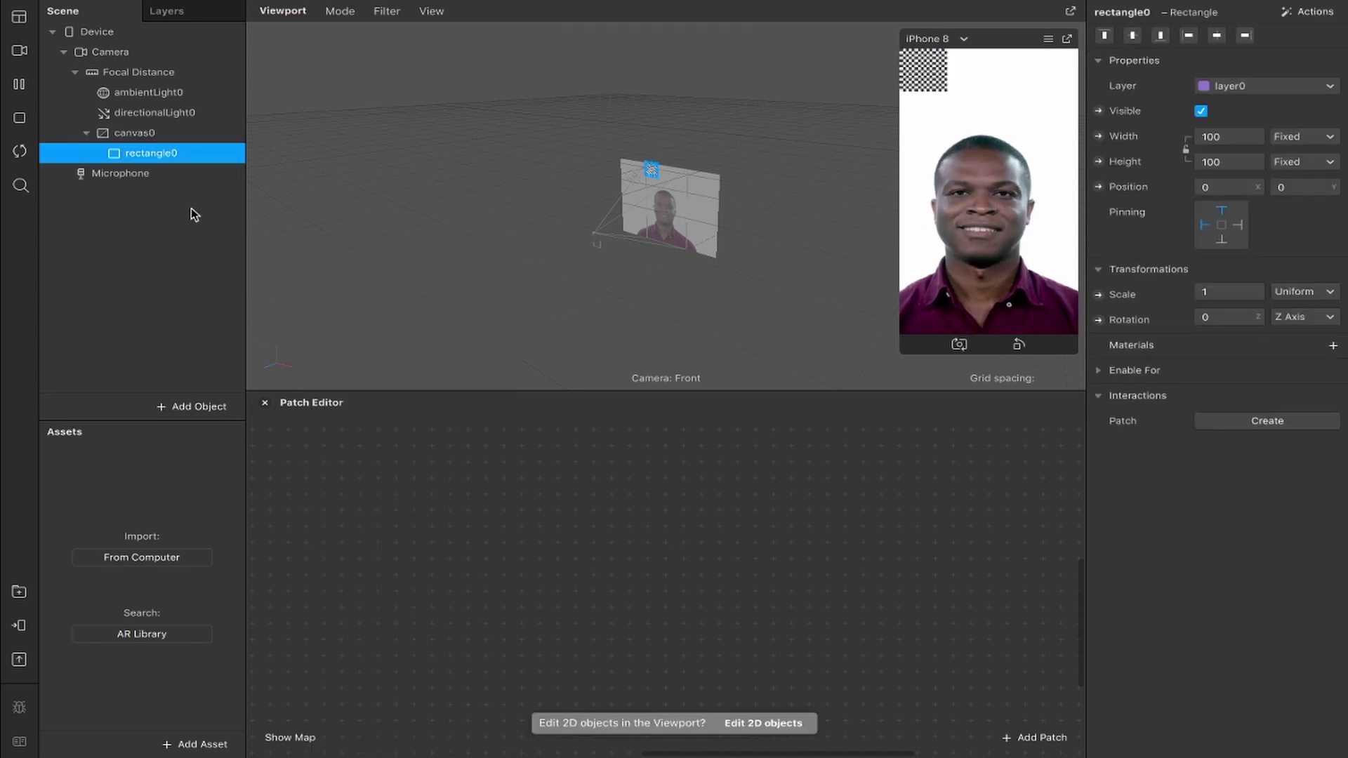
pyautogui.click(1237, 137)
pyautogui.click(1227, 161)
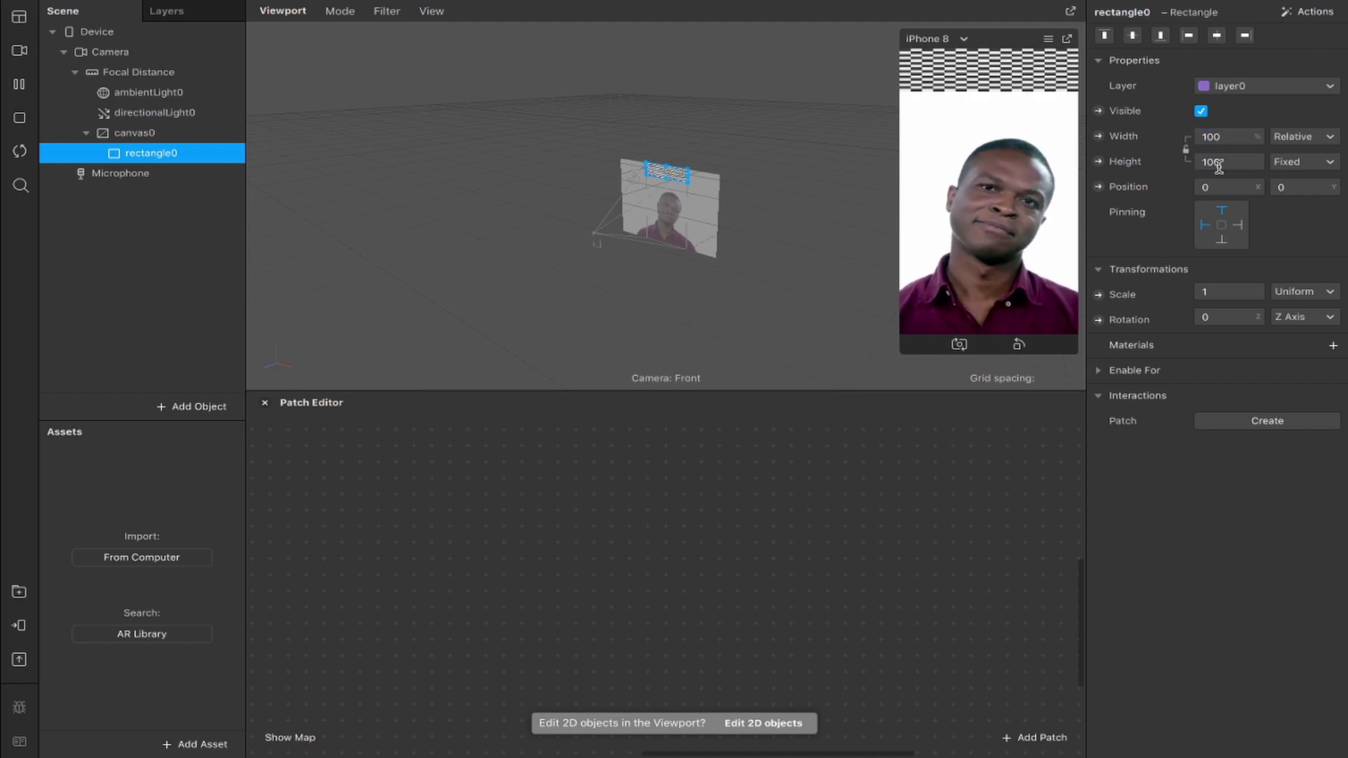
pyautogui.click(1222, 185)
# Rename the rectangle 'freeze' and duplicate it as 'line'
pyautogui.doubleClick(155, 153)
pyautogui.write('freeze')
pyautogui.press('Return')
pyautogui.hotkey('ctrl', 'd')
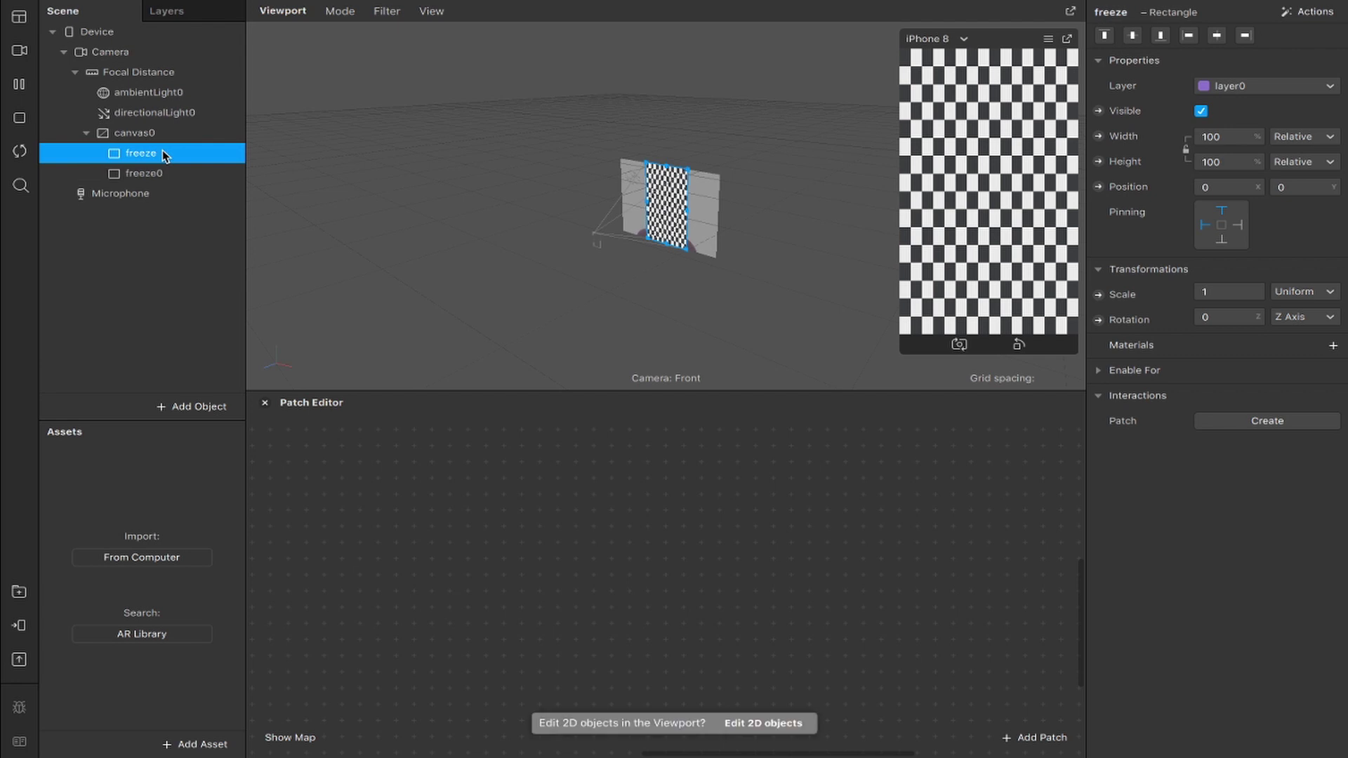
pyautogui.doubleClick(158, 174)
pyautogui.press('BackSpace')
pyautogui.write('lin')
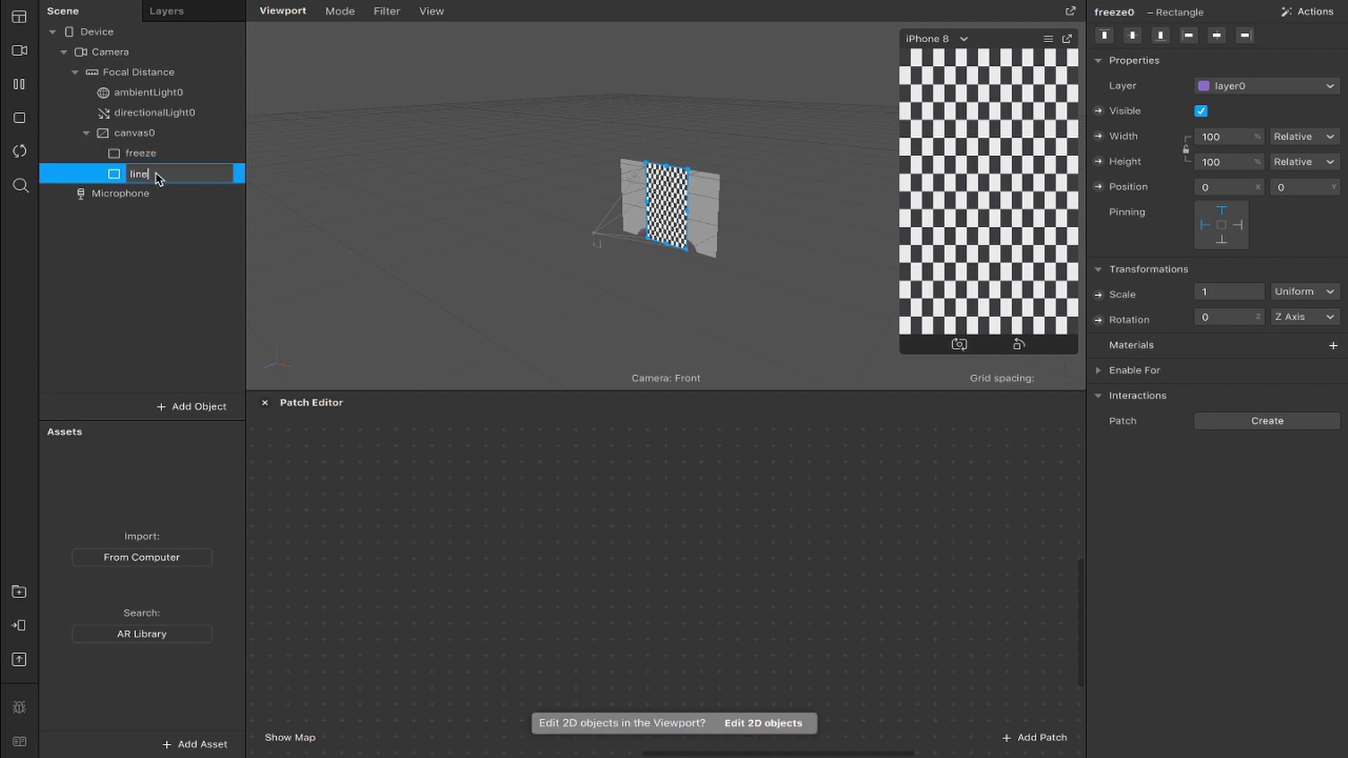
pyautogui.write('e')
pyautogui.press('Return')
# Give the freeze rectangle a new material named 'freeze mat'
pyautogui.click(160, 162)
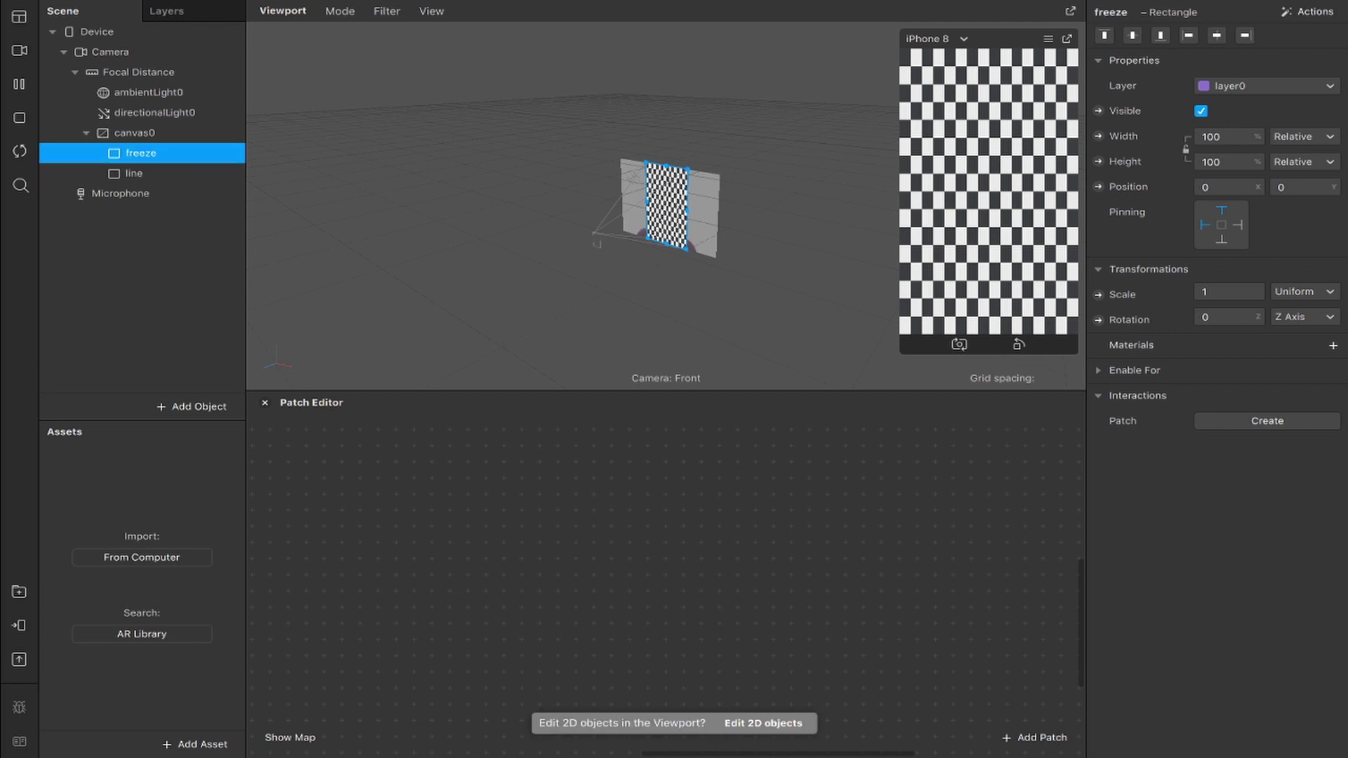
pyautogui.click(1333, 345)
pyautogui.doubleClick(151, 474)
pyautogui.write('freeze mat')
pyautogui.press('Return')
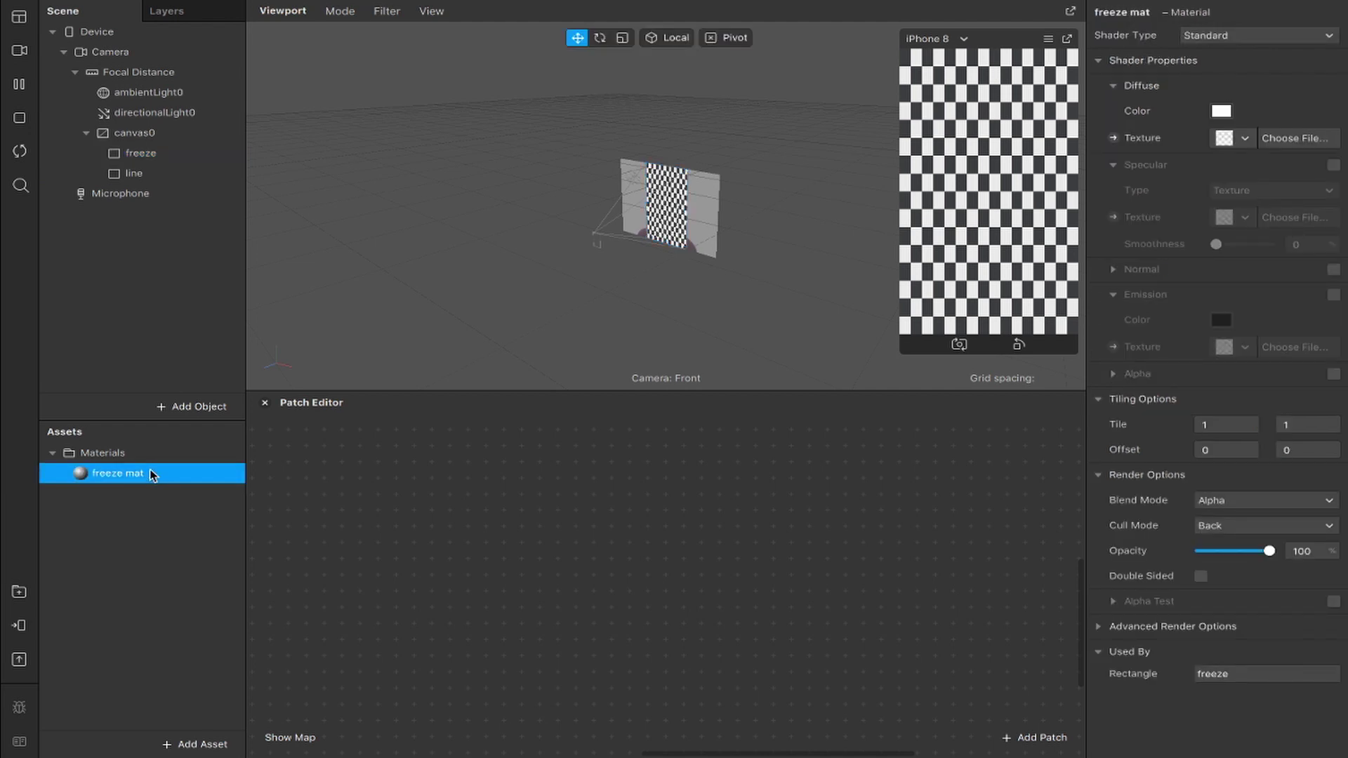
# Create a new material for the line rectangle, rename it 'line mat', then select Device
pyautogui.click(137, 173)
pyautogui.click(1333, 344)
pyautogui.click(1267, 394)
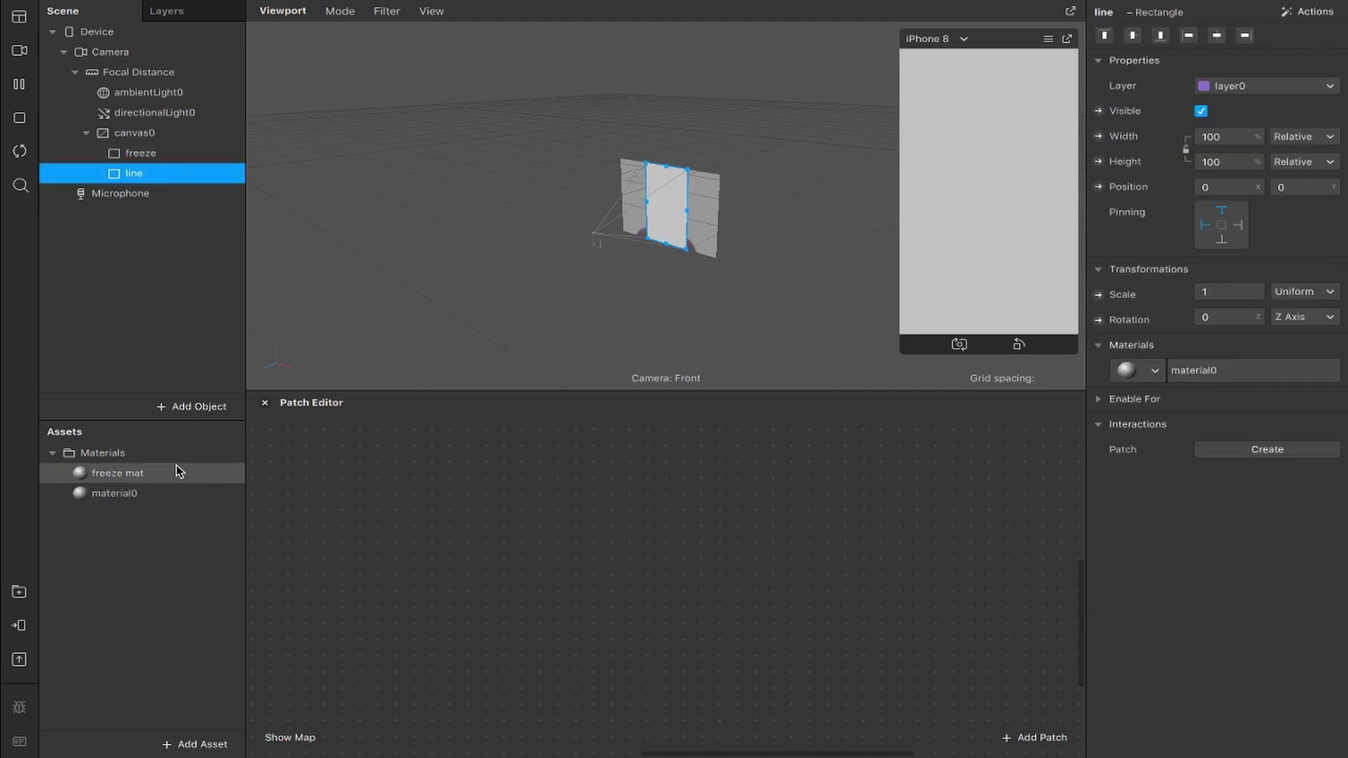
pyautogui.doubleClick(127, 494)
pyautogui.write('line mat')
pyautogui.press('Return')
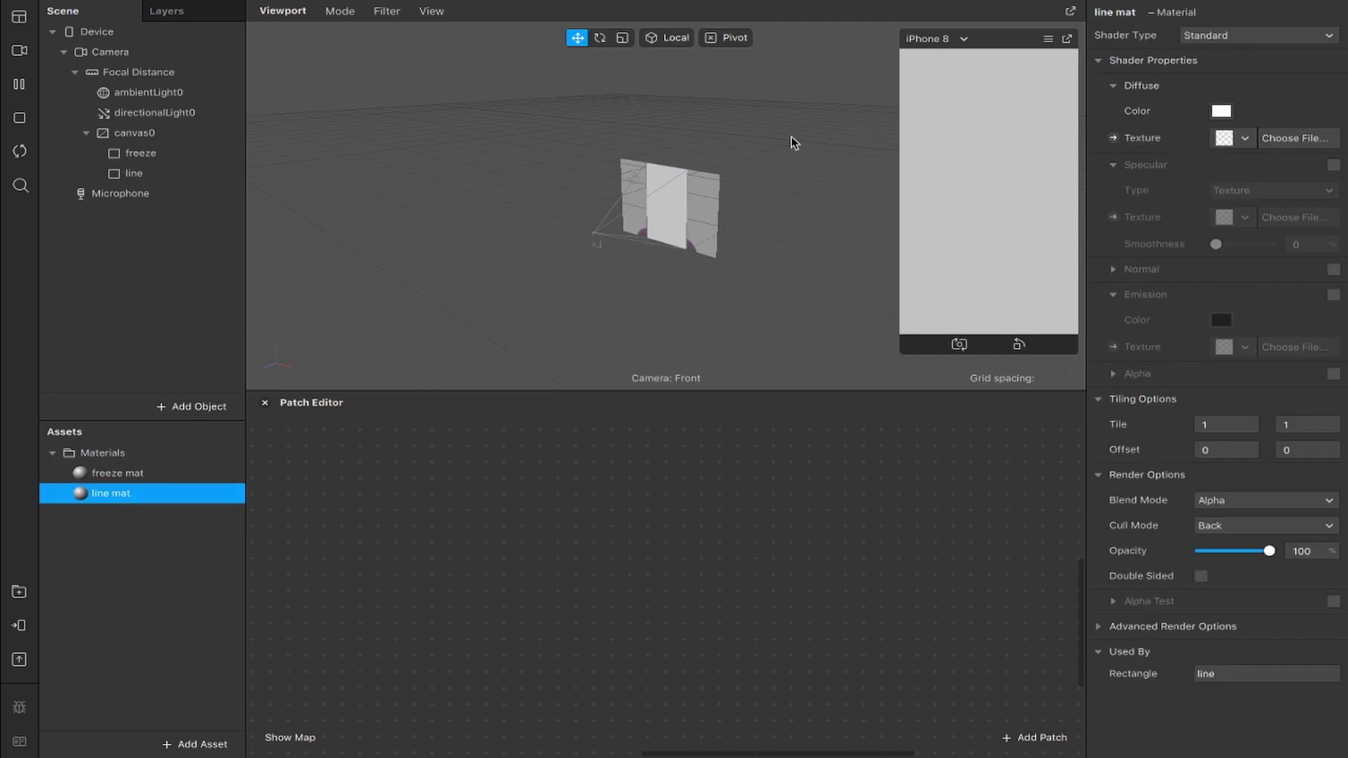
pyautogui.click(109, 472)
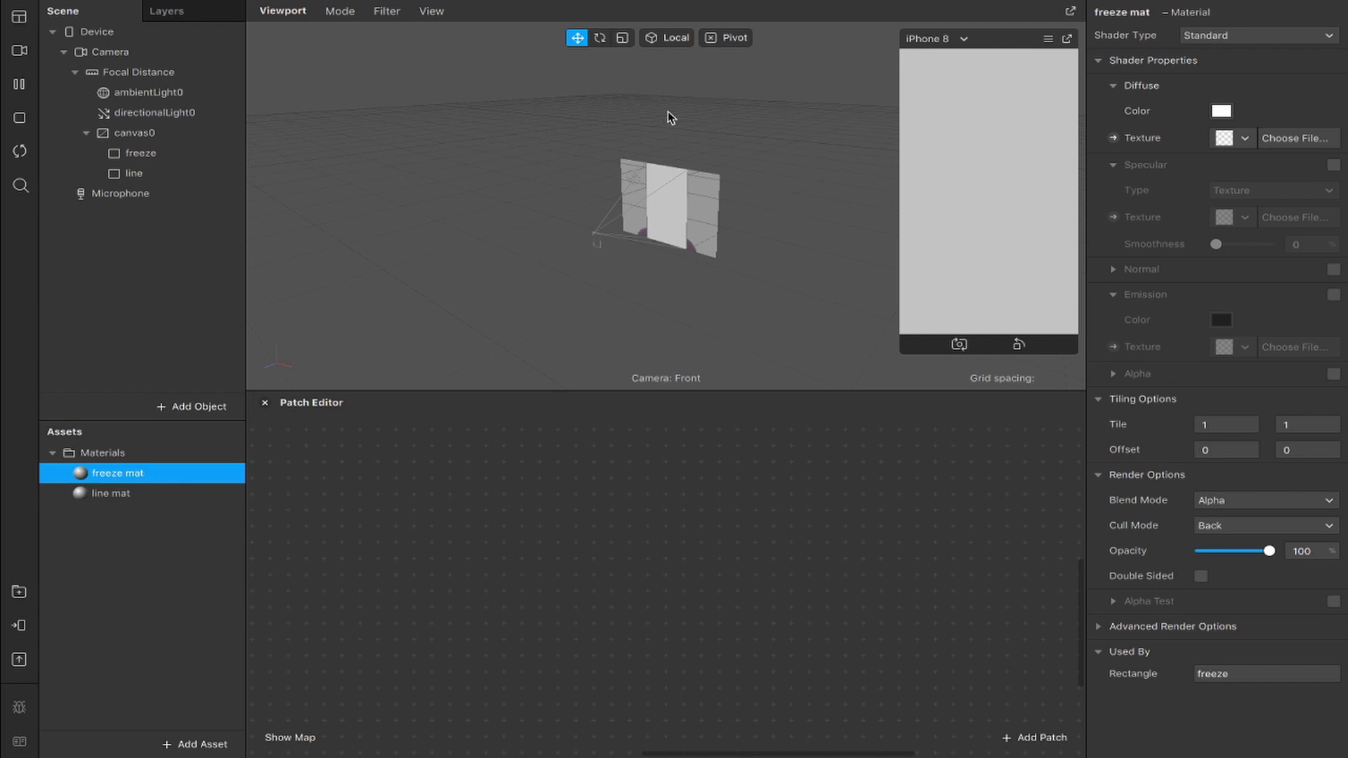
pyautogui.click(126, 35)
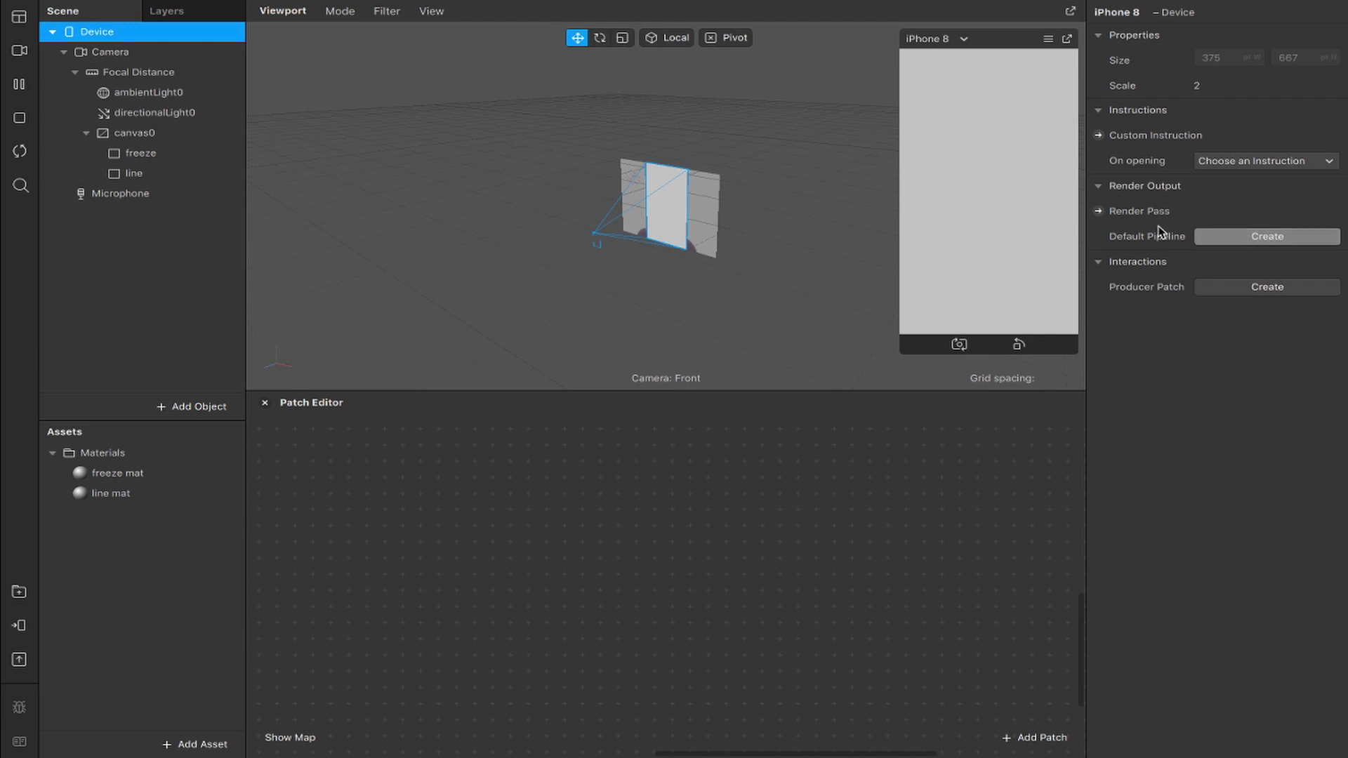
# Create the Default Pipeline patches and inspect cameraTexture0, Device and Screen Output
pyautogui.click(1274, 237)
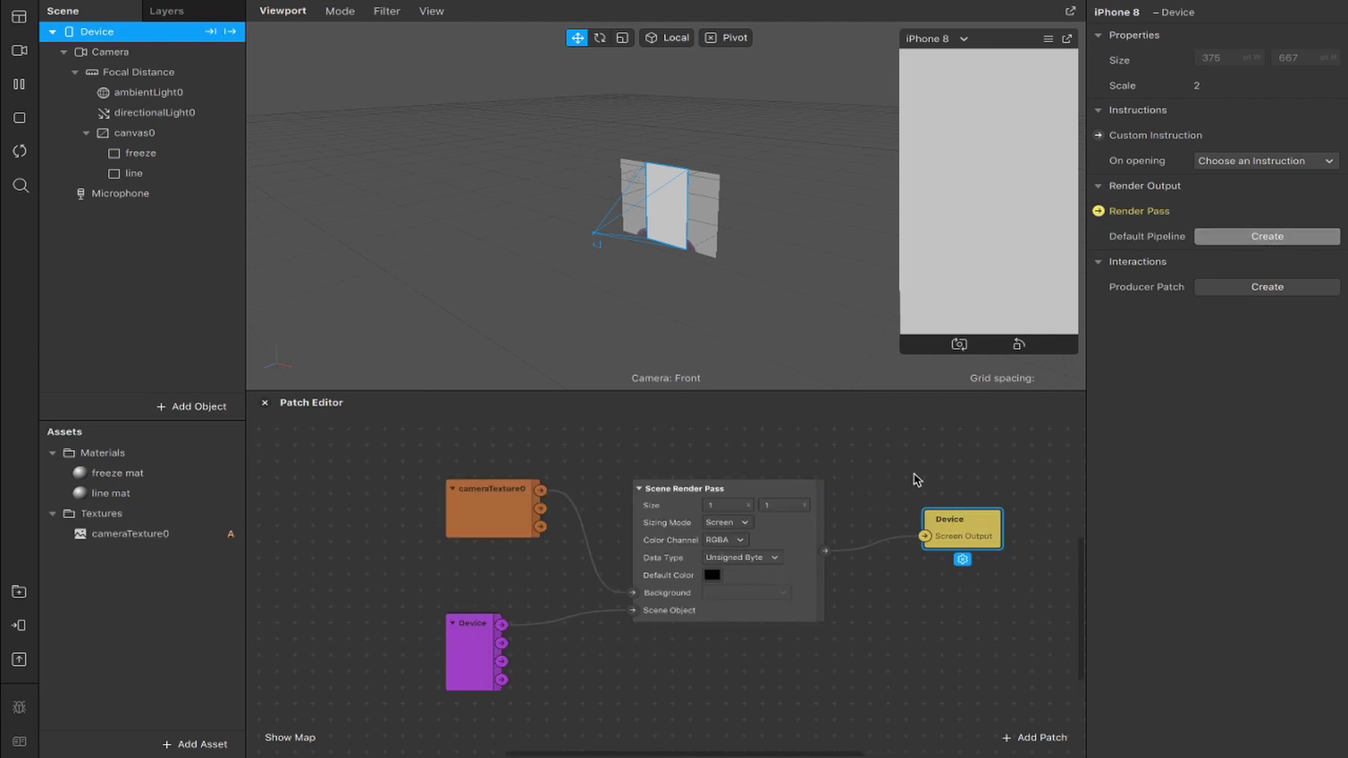
pyautogui.click(494, 509)
pyautogui.click(474, 680)
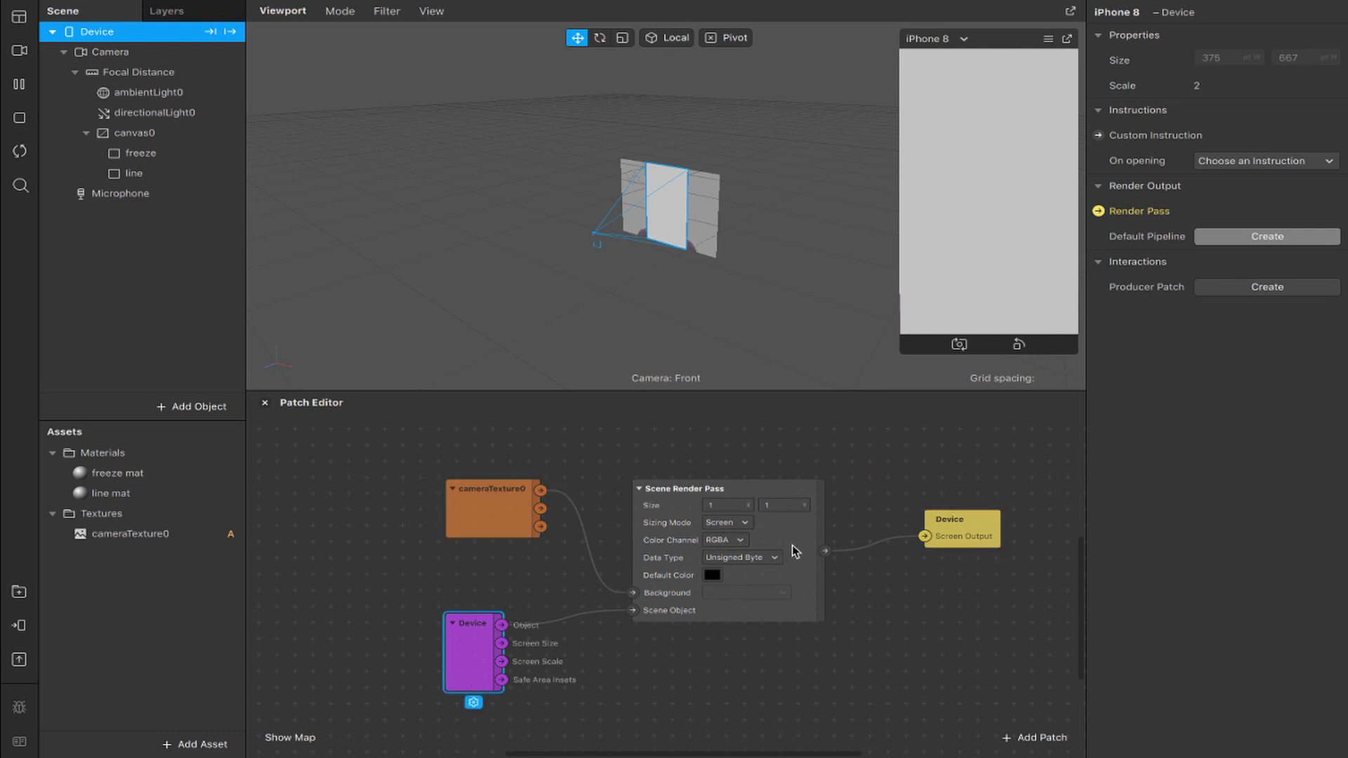
pyautogui.click(947, 542)
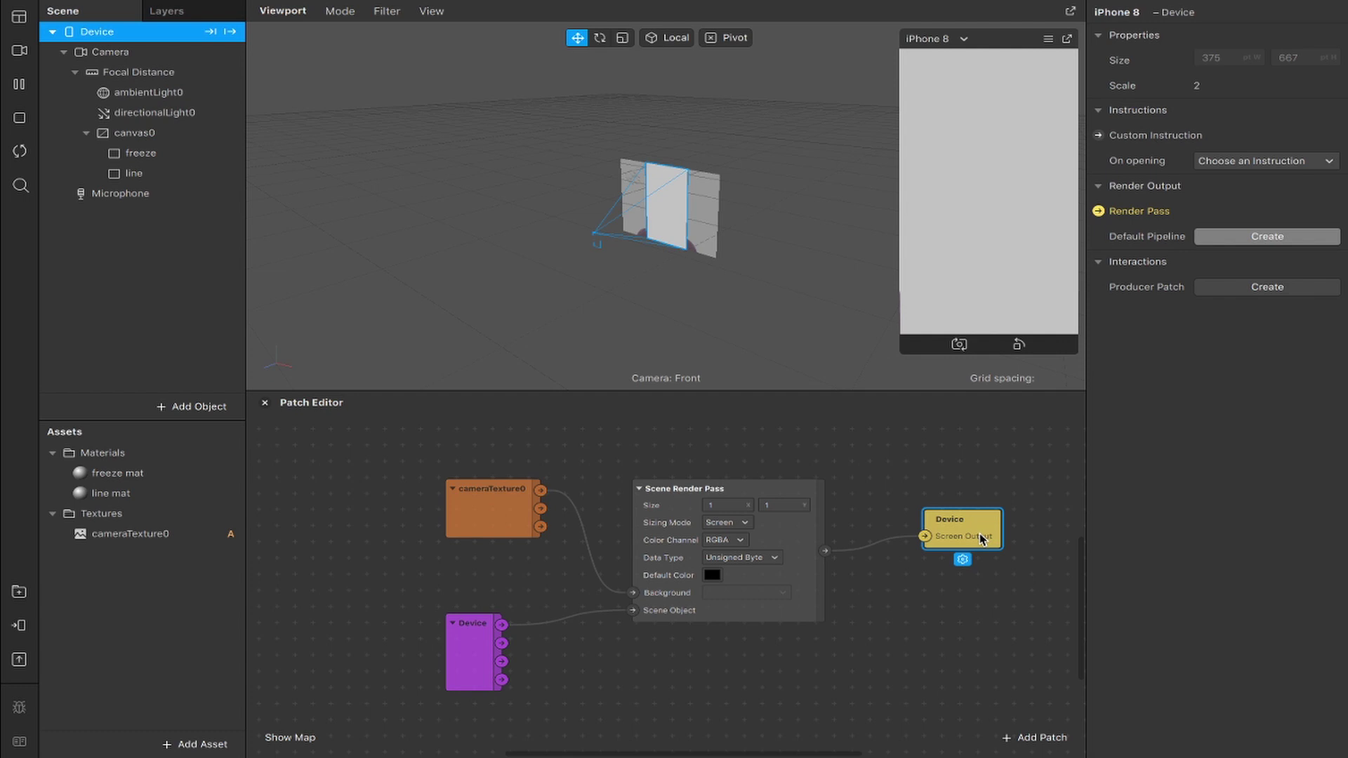
pyautogui.scroll(-2, 595, 625)
# Add a Mix patch and a Shader Render Pass patch side by side
pyautogui.doubleClick(611, 620)
pyautogui.write('mi')
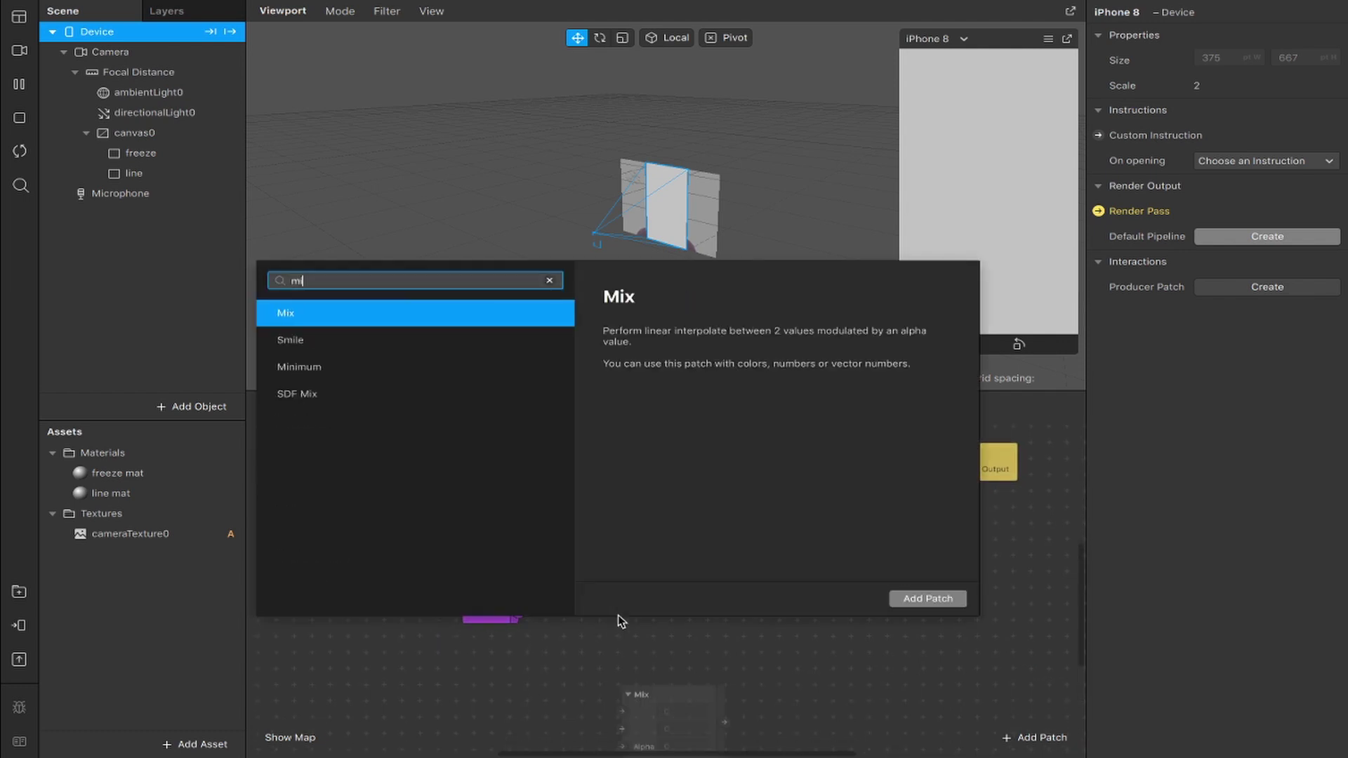
pyautogui.press('Return')
pyautogui.moveTo(679, 687); pyautogui.dragTo(799, 686)
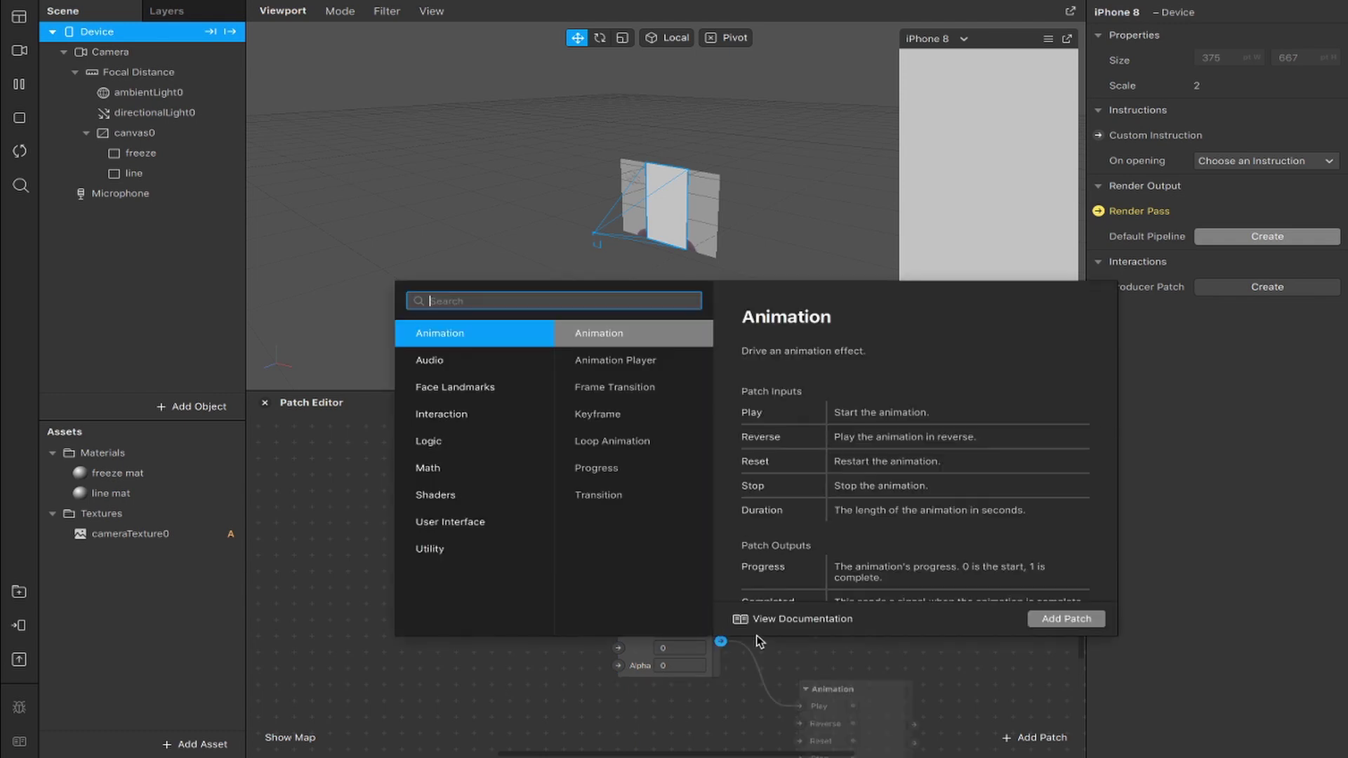
pyautogui.write('shad')
pyautogui.press('Down')
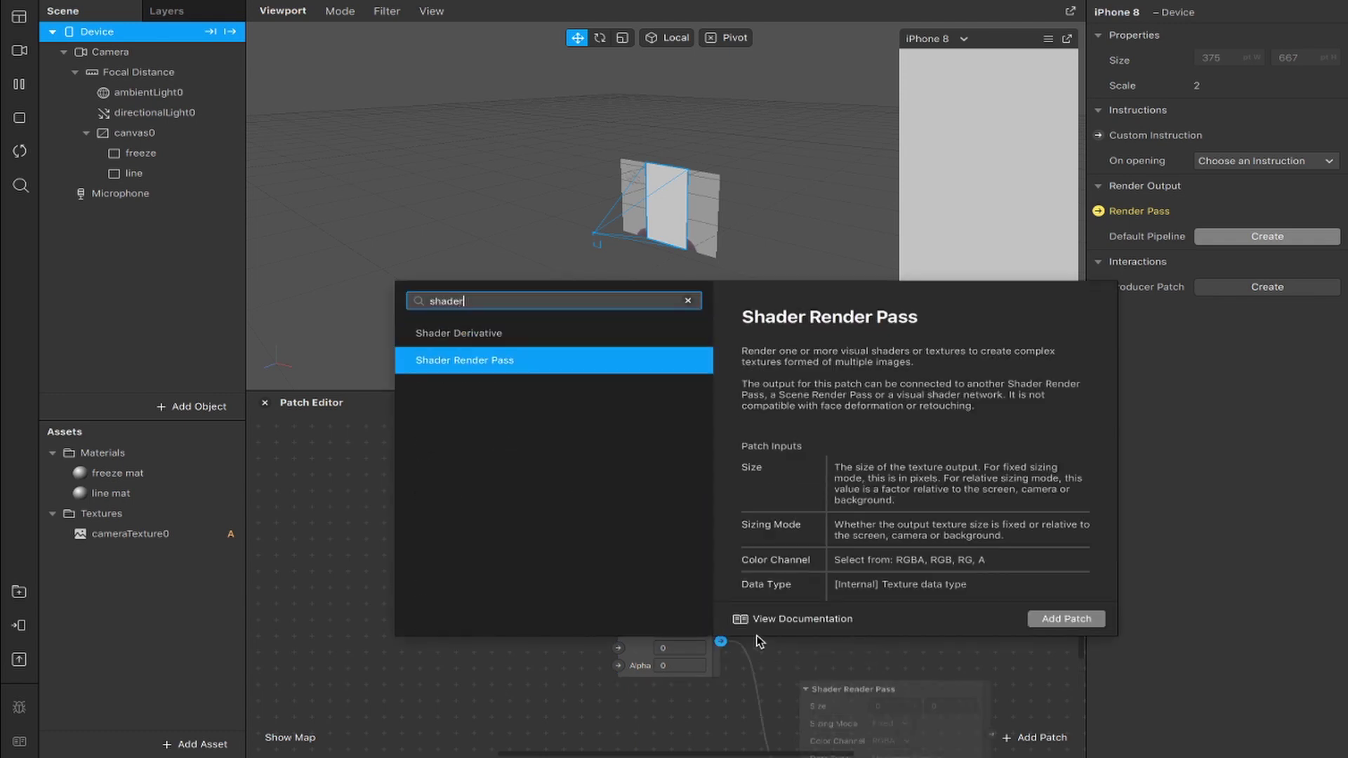
pyautogui.press('Return')
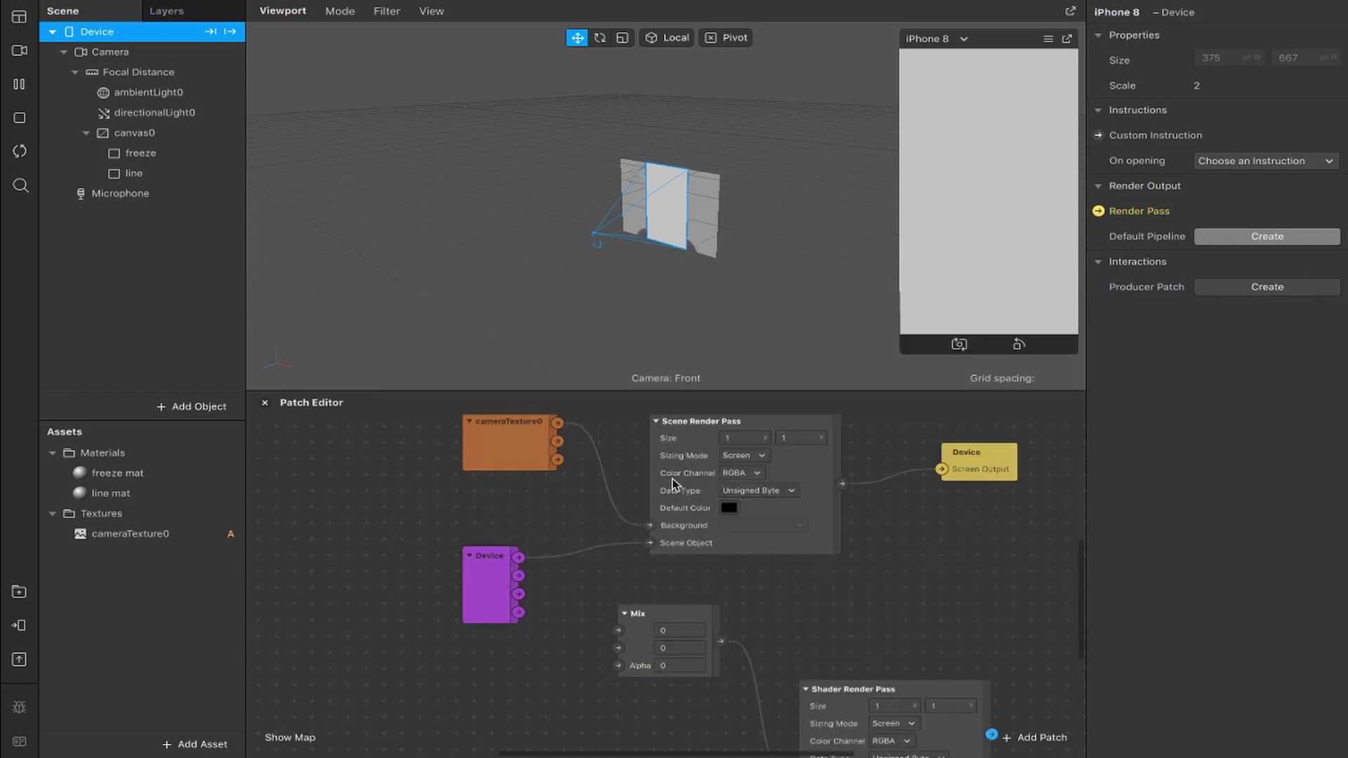
pyautogui.moveTo(852, 689); pyautogui.dragTo(831, 594)
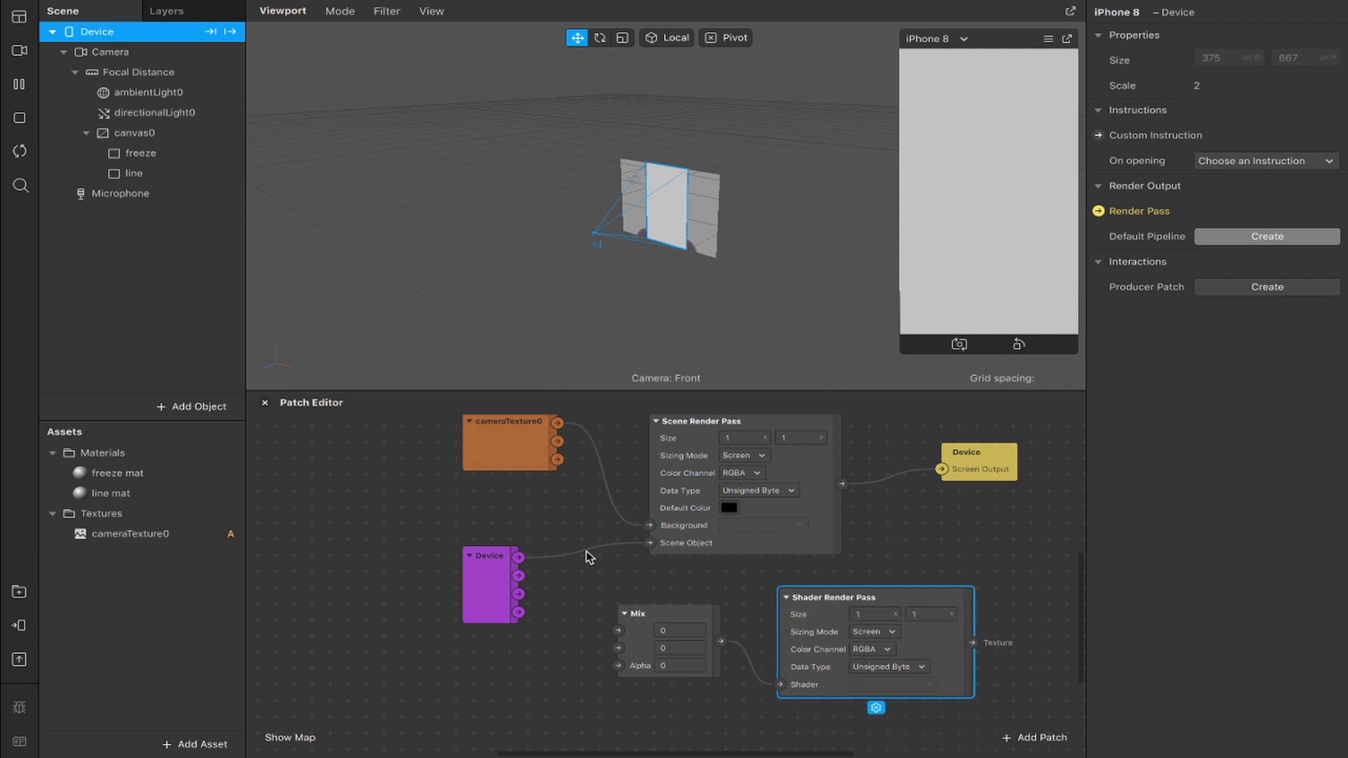
# Create freeze mat's Diffuse Texture patch and wire Shader Render Pass into it
pyautogui.click(129, 476)
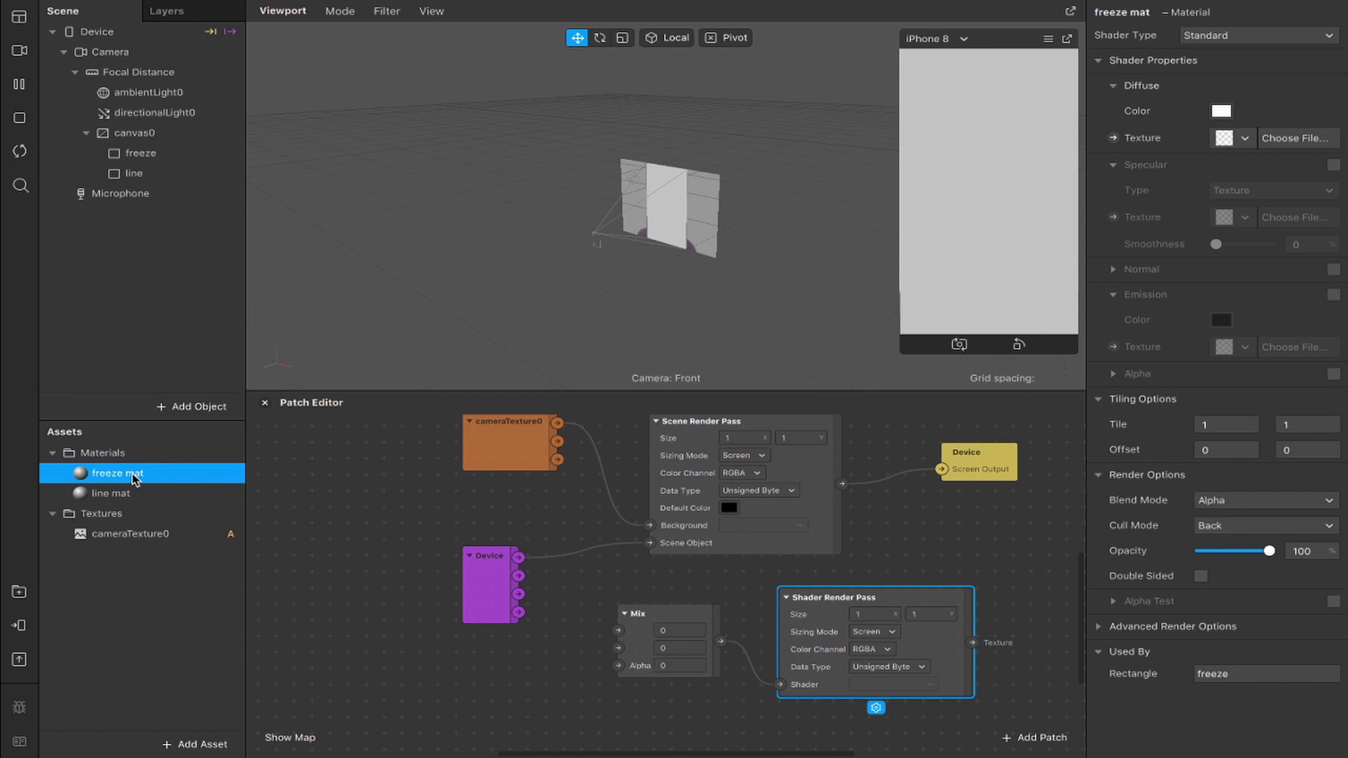
pyautogui.click(1113, 137)
pyautogui.moveTo(699, 615); pyautogui.dragTo(1065, 614)
pyautogui.moveTo(975, 644); pyautogui.dragTo(1019, 610)
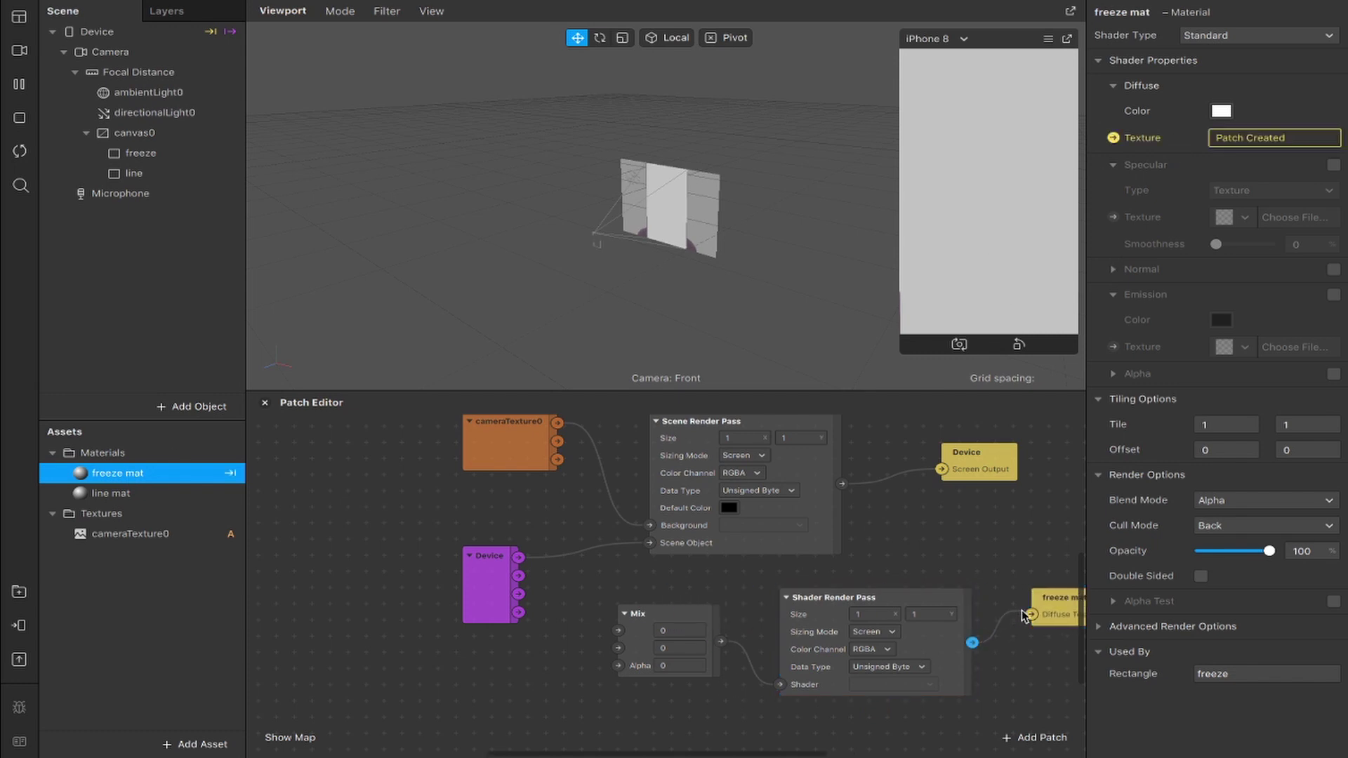
pyautogui.hscroll(3, 913, 597)
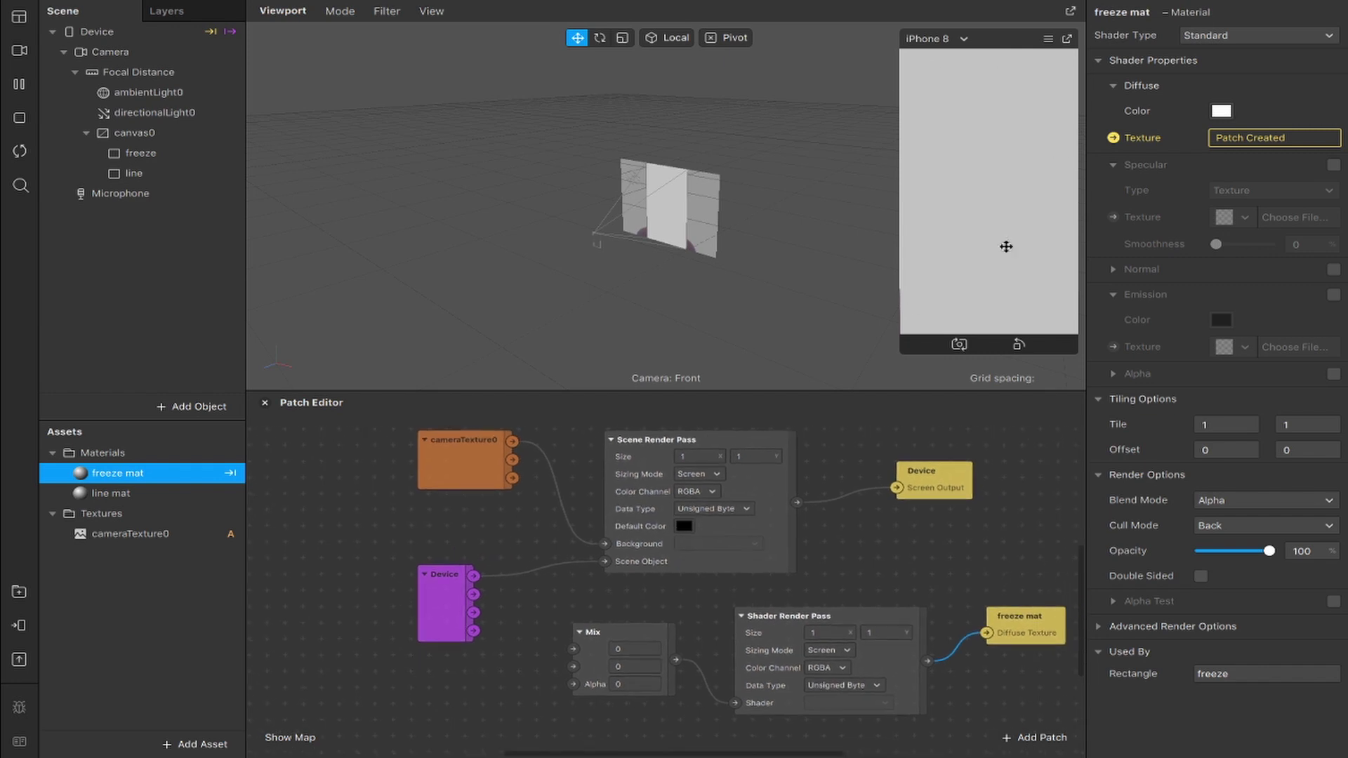
# Add a Delay Frame patch from the Shader Render Pass output and arrange it
pyautogui.click(144, 175)
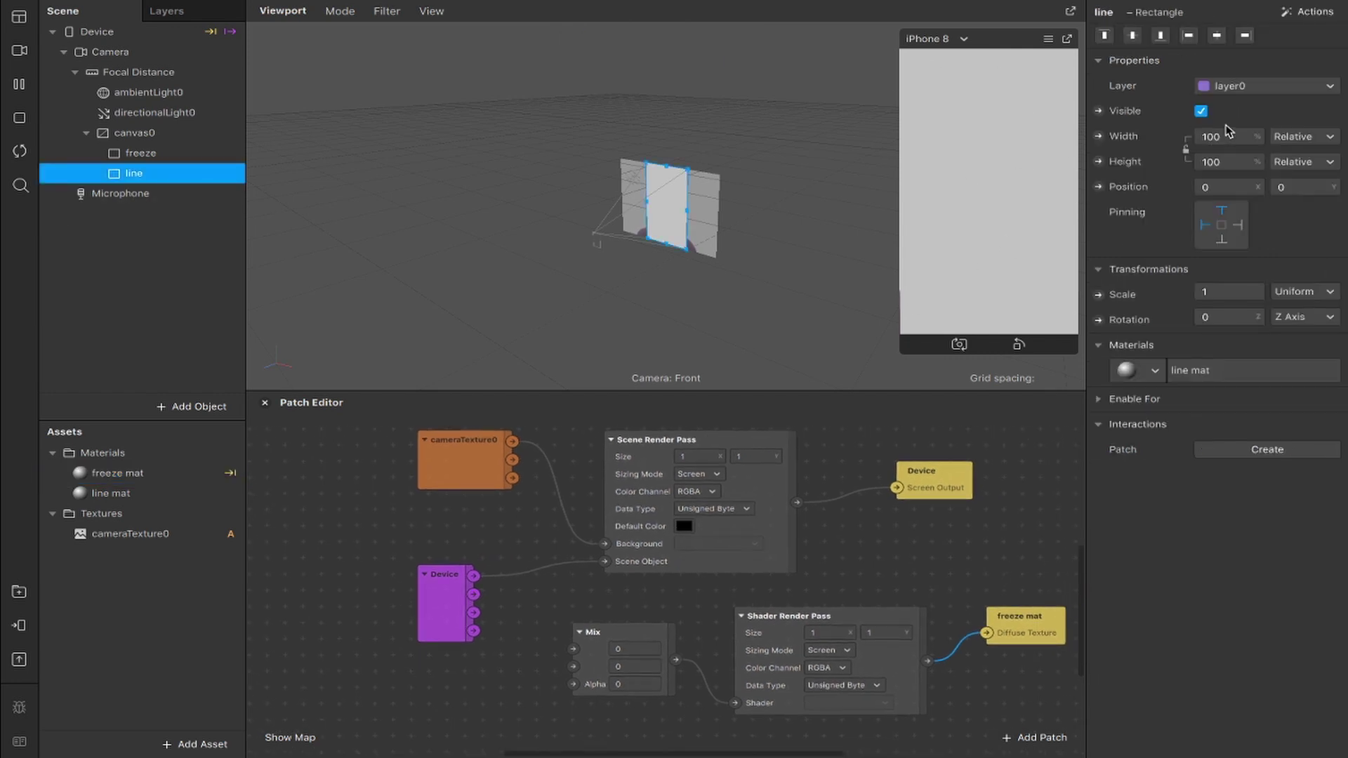
pyautogui.click(1201, 112)
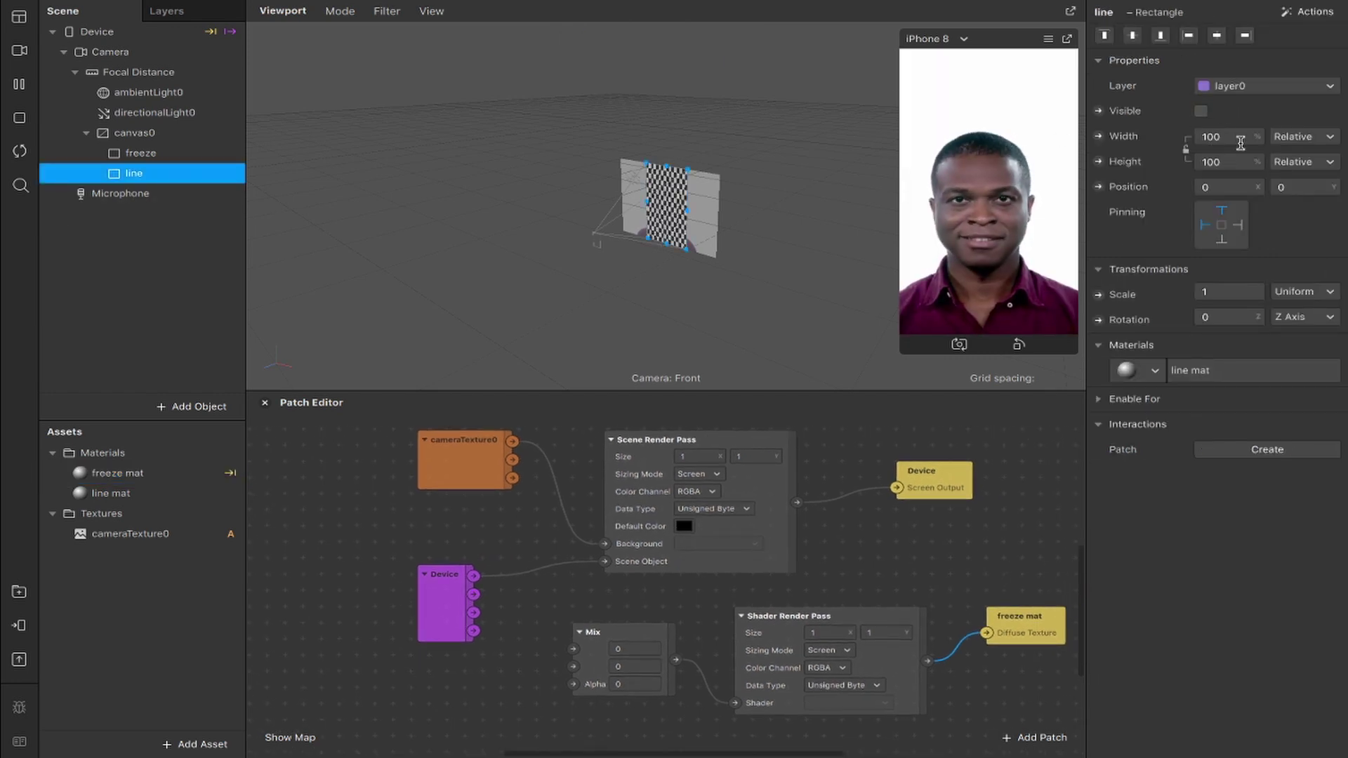
pyautogui.click(1202, 111)
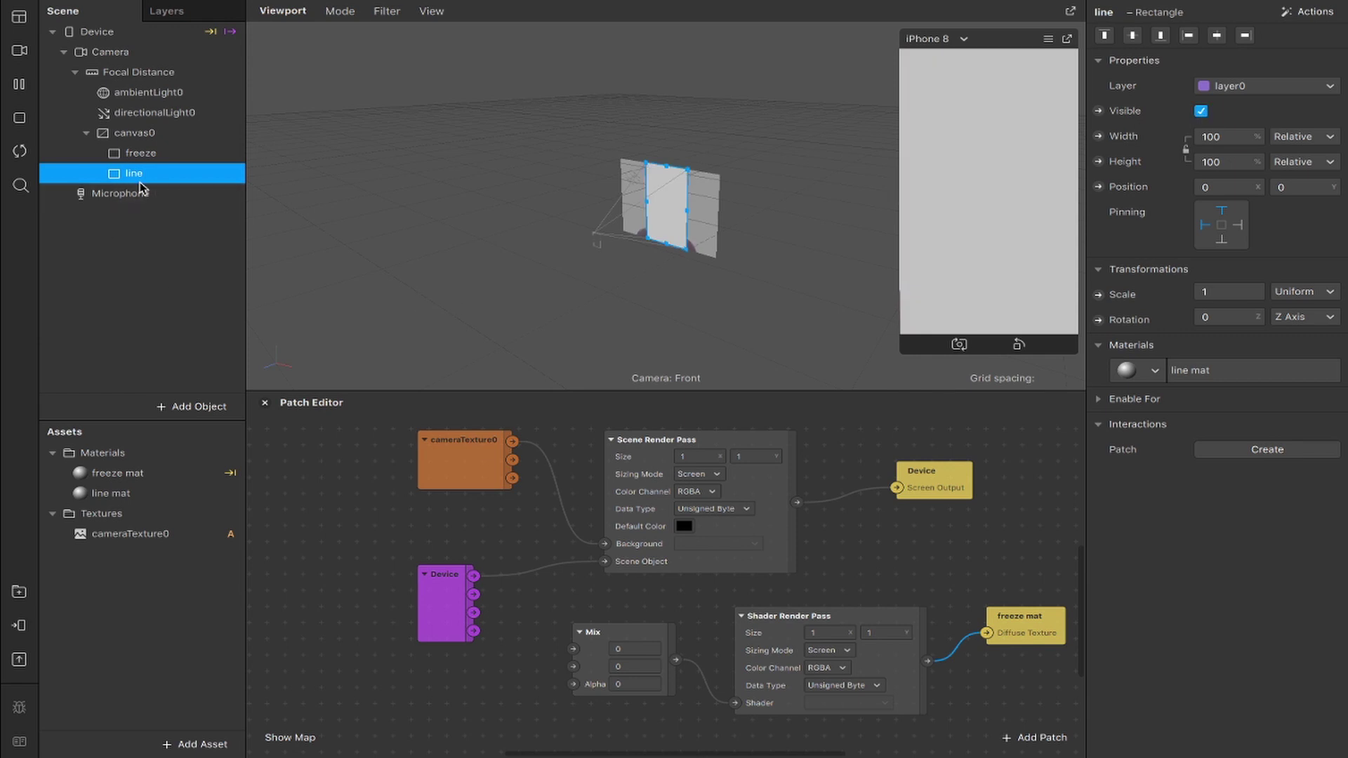
pyautogui.moveTo(927, 671); pyautogui.dragTo(961, 589)
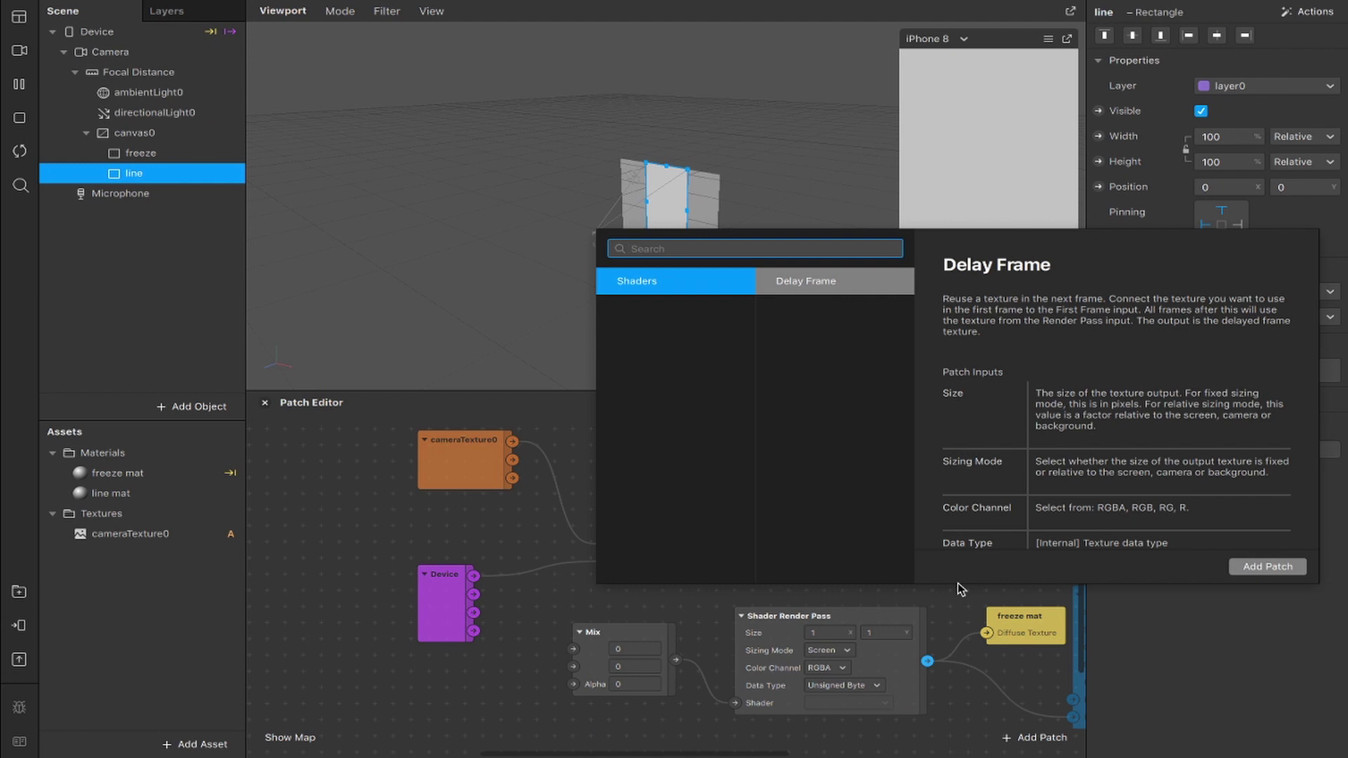
pyautogui.write('dela')
pyautogui.press('Down')
pyautogui.press('Down')
pyautogui.press('Return')
pyautogui.moveTo(971, 587); pyautogui.dragTo(906, 502)
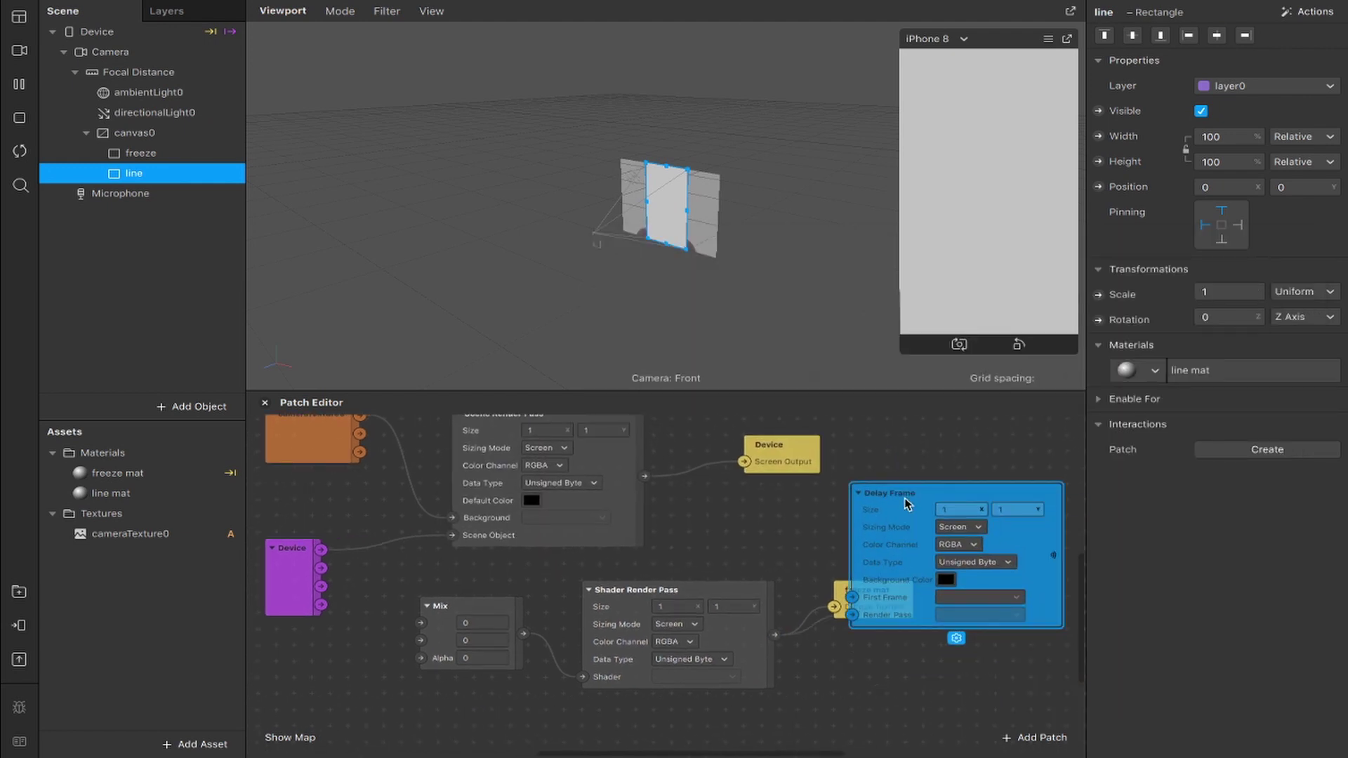
pyautogui.moveTo(839, 589); pyautogui.dragTo(911, 672)
pyautogui.moveTo(885, 587); pyautogui.dragTo(852, 590)
# Make a receiver from Delay Frame's gear menu and place it near Mix
pyautogui.scroll(-2, 707, 574)
pyautogui.hscroll(1, 707, 575)
pyautogui.click(904, 682)
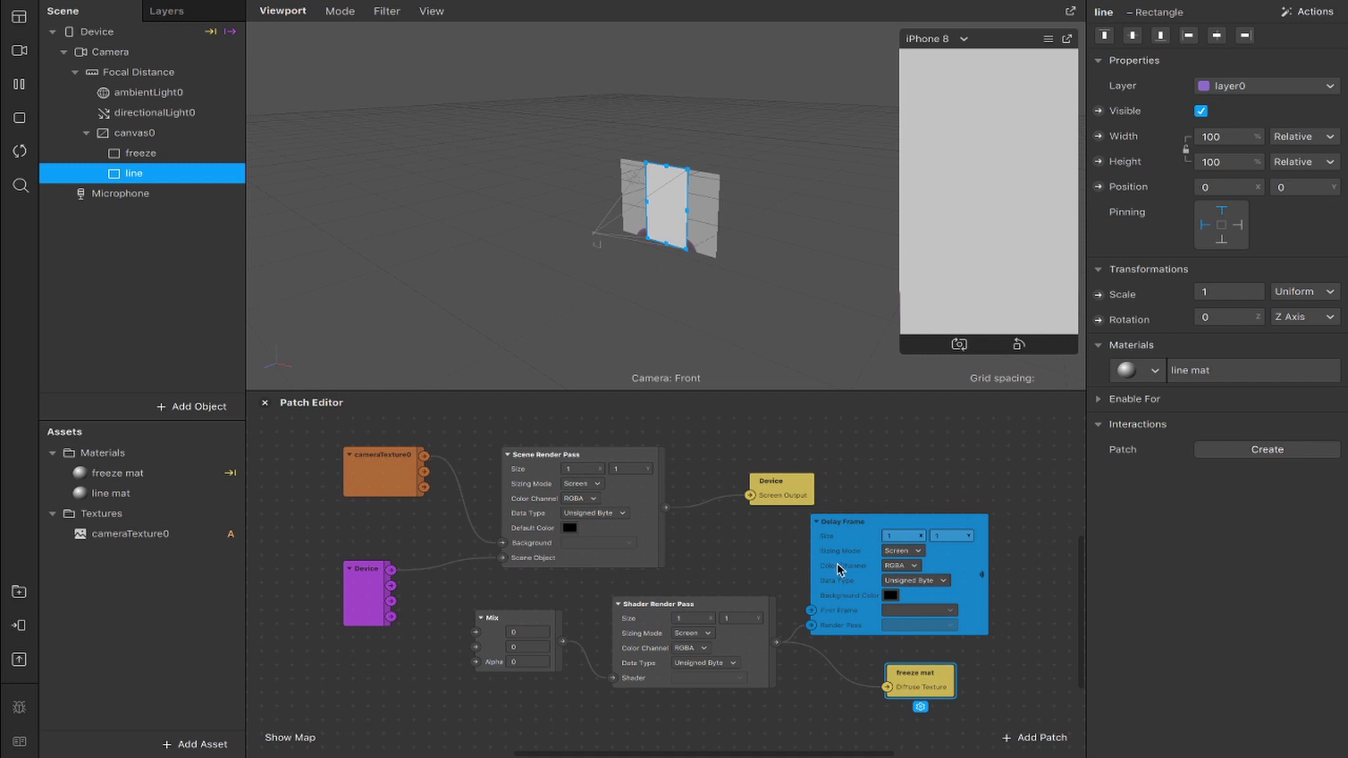
pyautogui.click(959, 567)
pyautogui.click(900, 646)
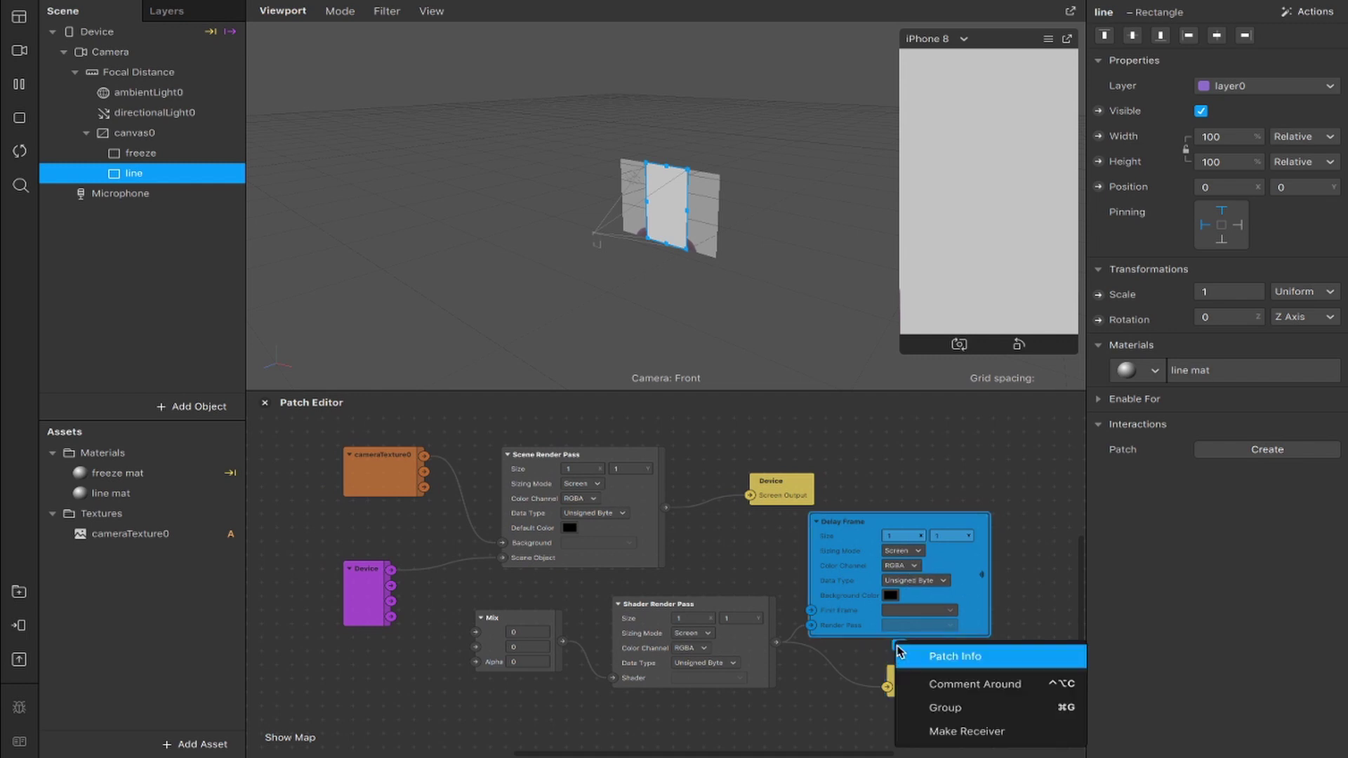
pyautogui.click(974, 734)
pyautogui.moveTo(1041, 531); pyautogui.dragTo(376, 695)
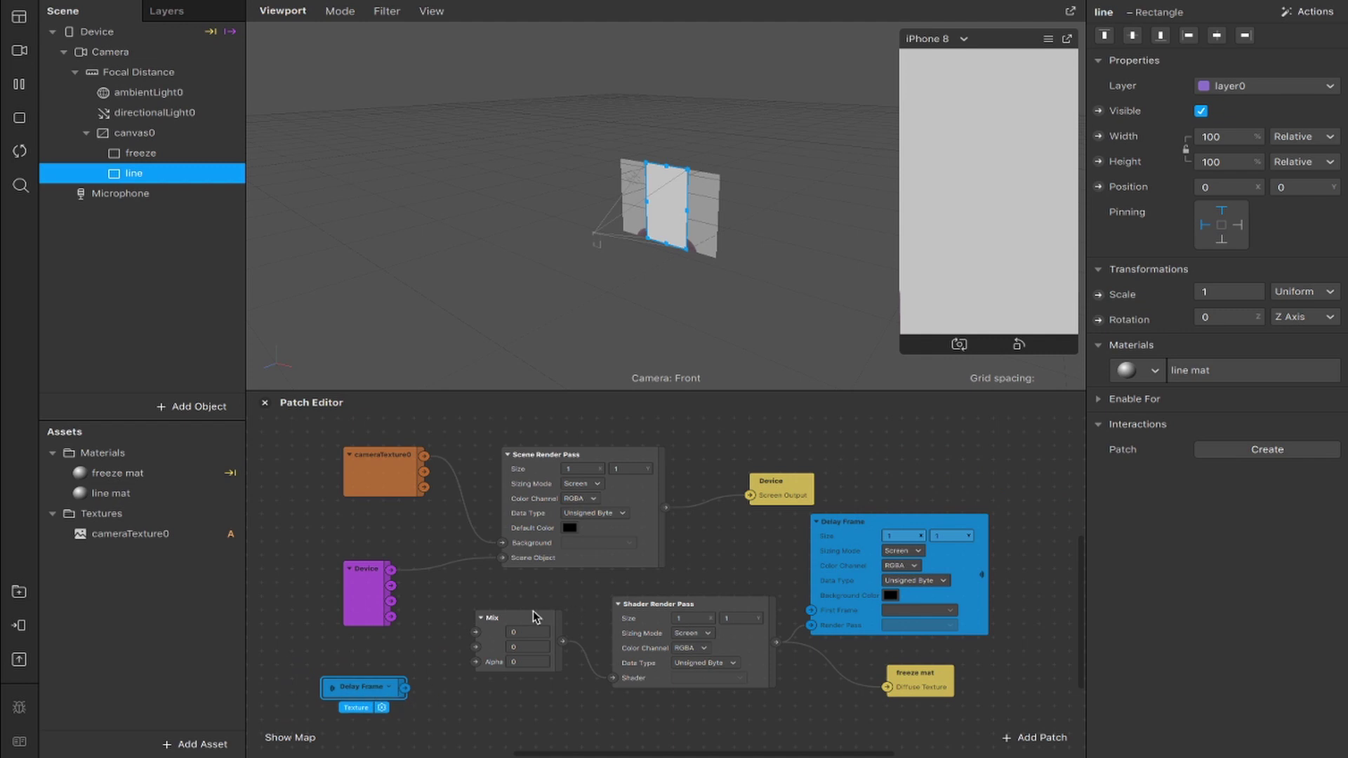
# Wire the Delay Frame receiver and cameraTexture0 into the two Mix inputs
pyautogui.click(416, 678)
pyautogui.moveTo(405, 687); pyautogui.dragTo(477, 647)
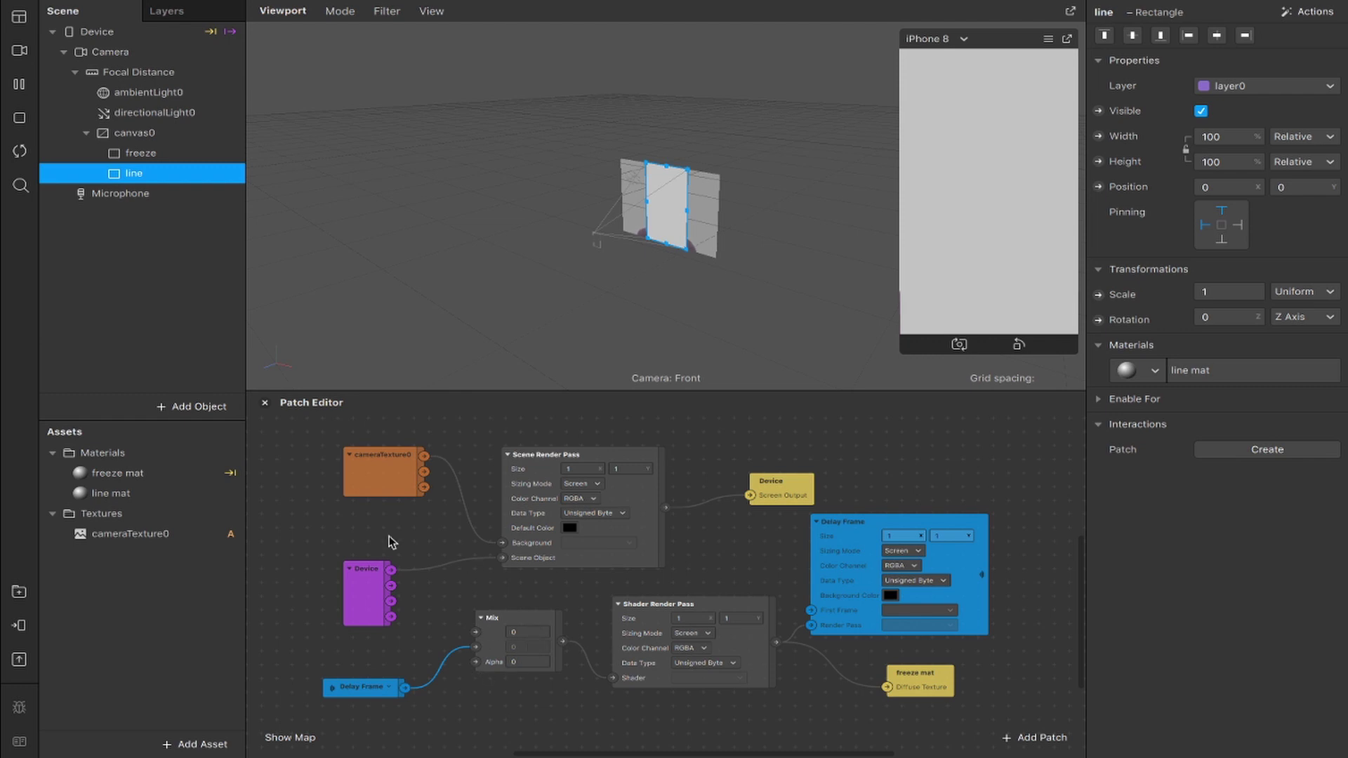
pyautogui.moveTo(424, 461); pyautogui.dragTo(473, 635)
pyautogui.scroll(-3, 529, 709)
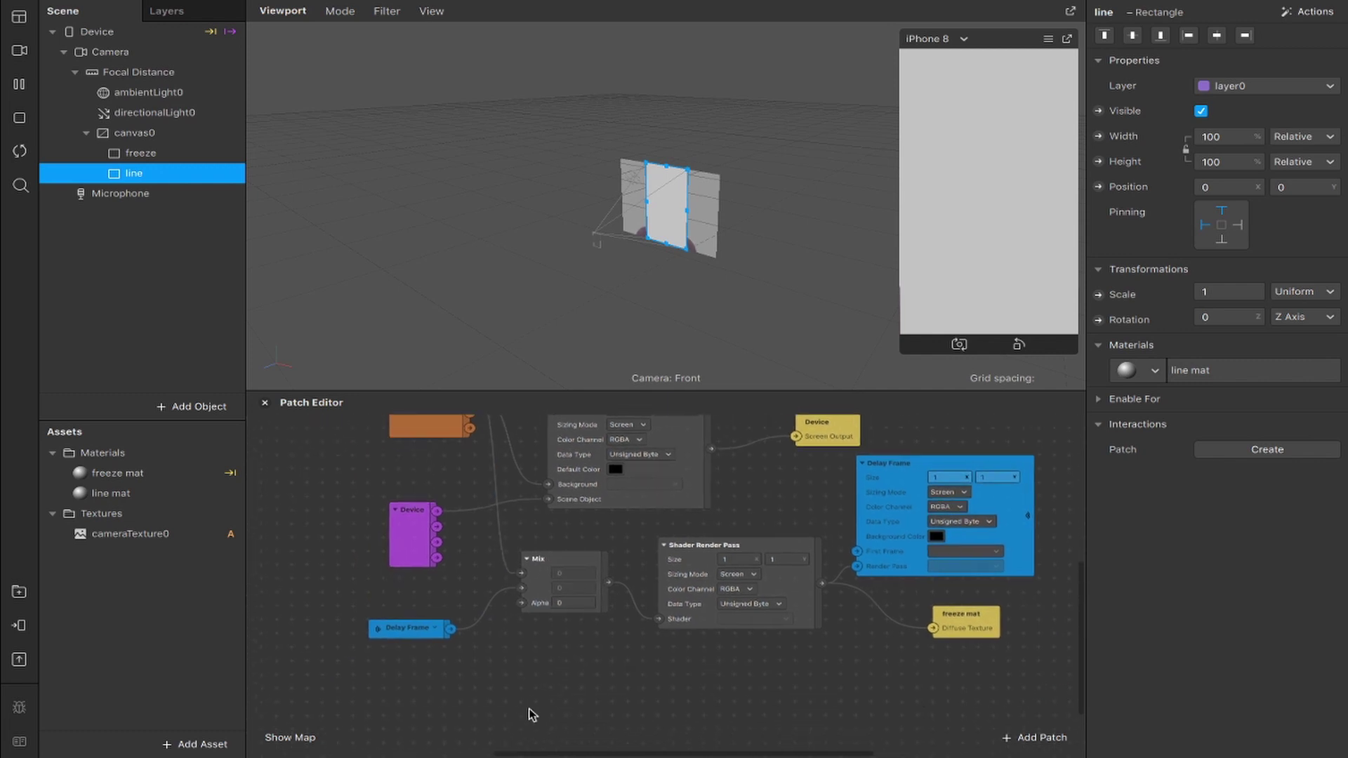
# Add a Screen Tap patch feeding a new Animation patch
pyautogui.rightClick(388, 701)
pyautogui.write('screen')
pyautogui.press('Down')
pyautogui.press('Return')
pyautogui.moveTo(408, 678); pyautogui.dragTo(482, 670)
pyautogui.write('anima')
pyautogui.press('Return')
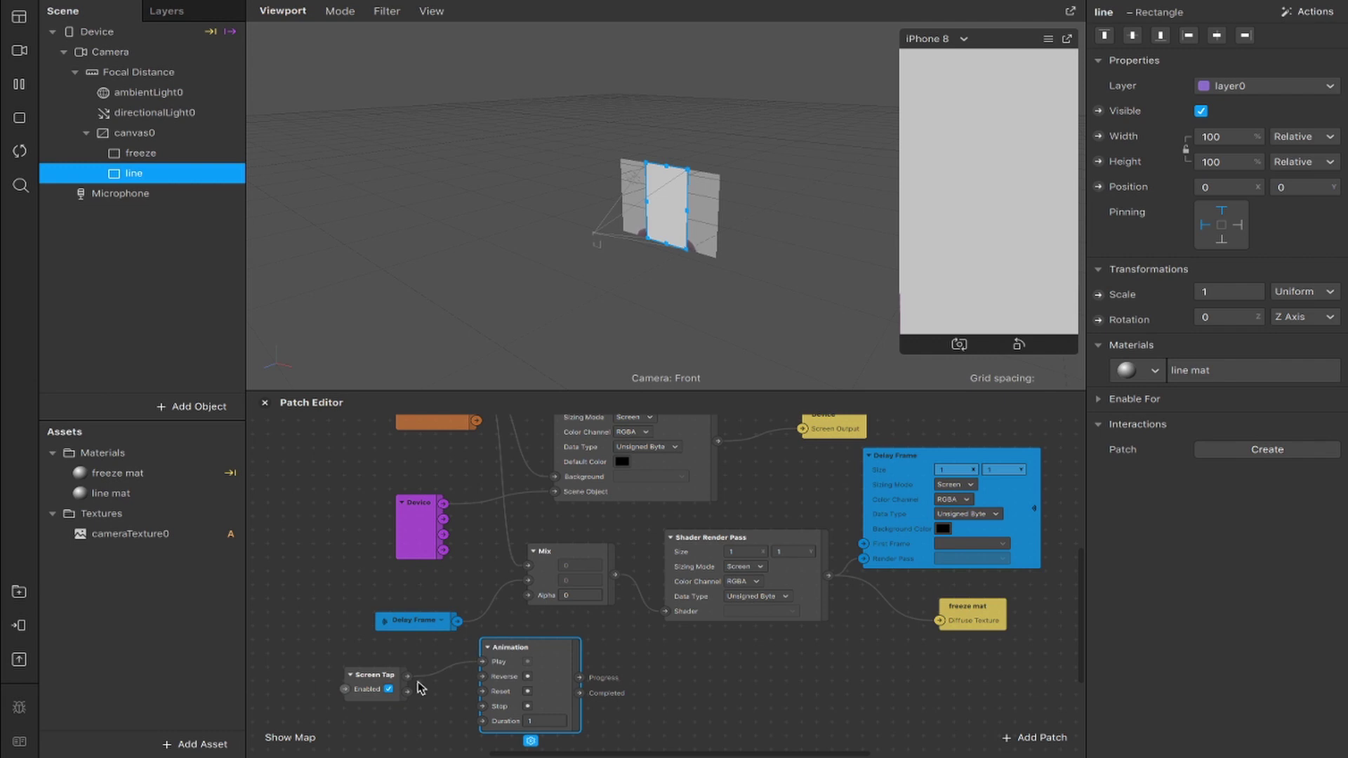
pyautogui.moveTo(406, 680); pyautogui.dragTo(482, 692)
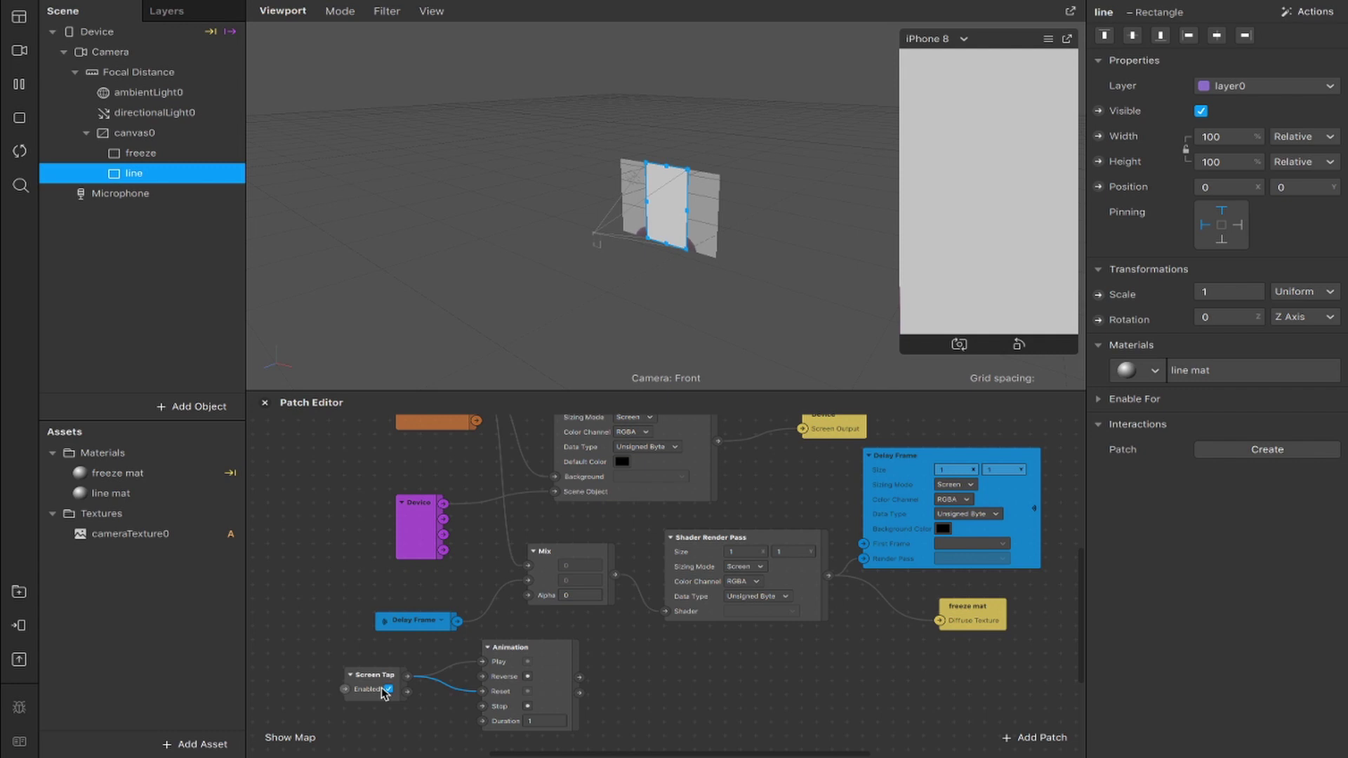
# Add a Transition patch after Animation and set its type to Vector 2
pyautogui.moveTo(579, 678); pyautogui.dragTo(608, 681)
pyautogui.write('trans')
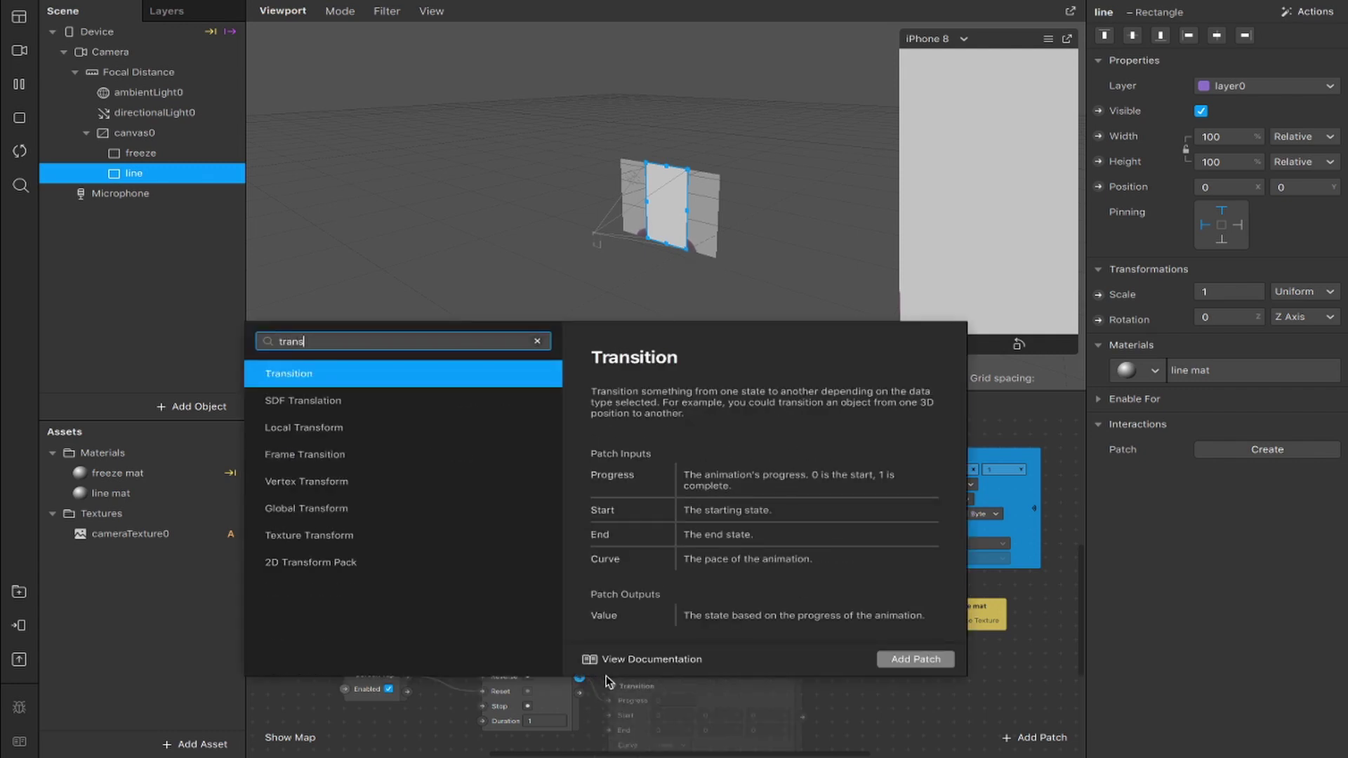
pyautogui.press('Return')
pyautogui.scroll(-1, 702, 653)
pyautogui.moveTo(723, 644); pyautogui.dragTo(718, 619)
pyautogui.click(700, 693)
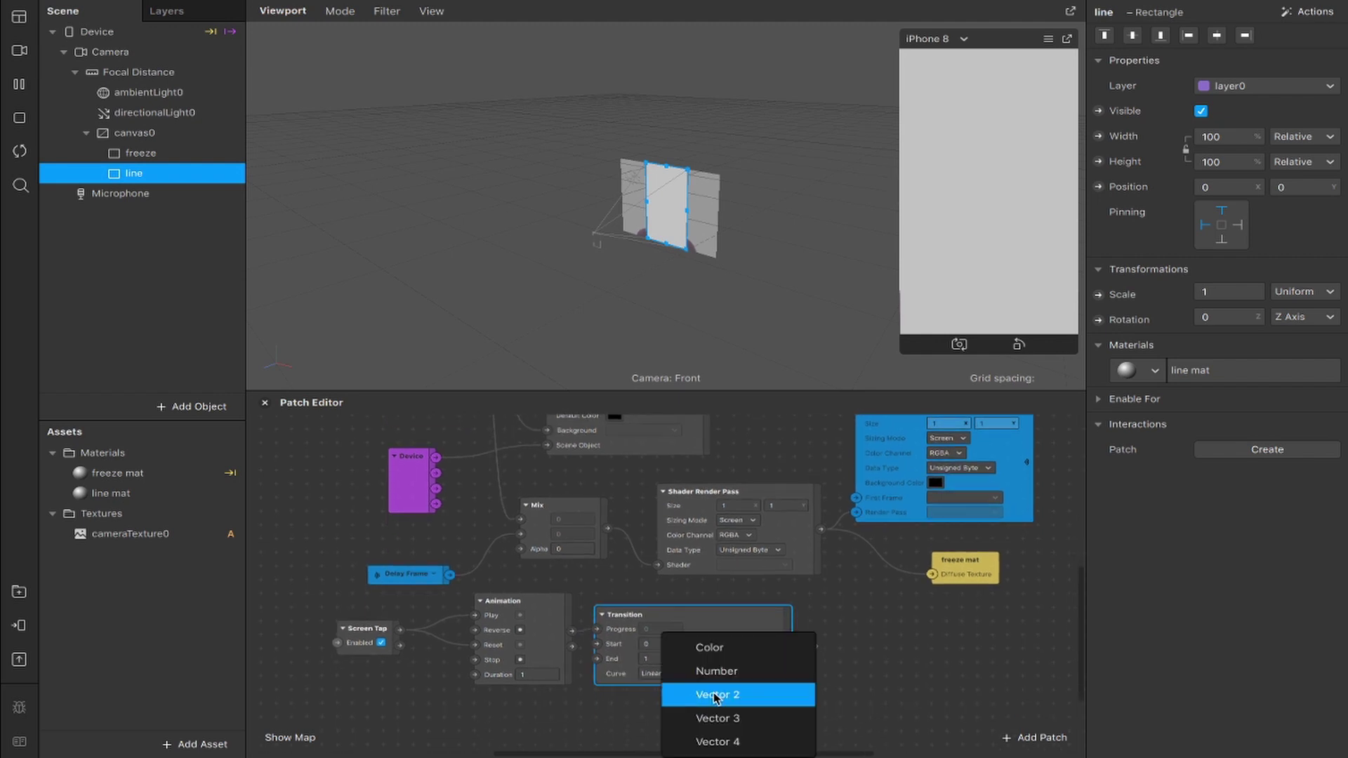
pyautogui.click(714, 696)
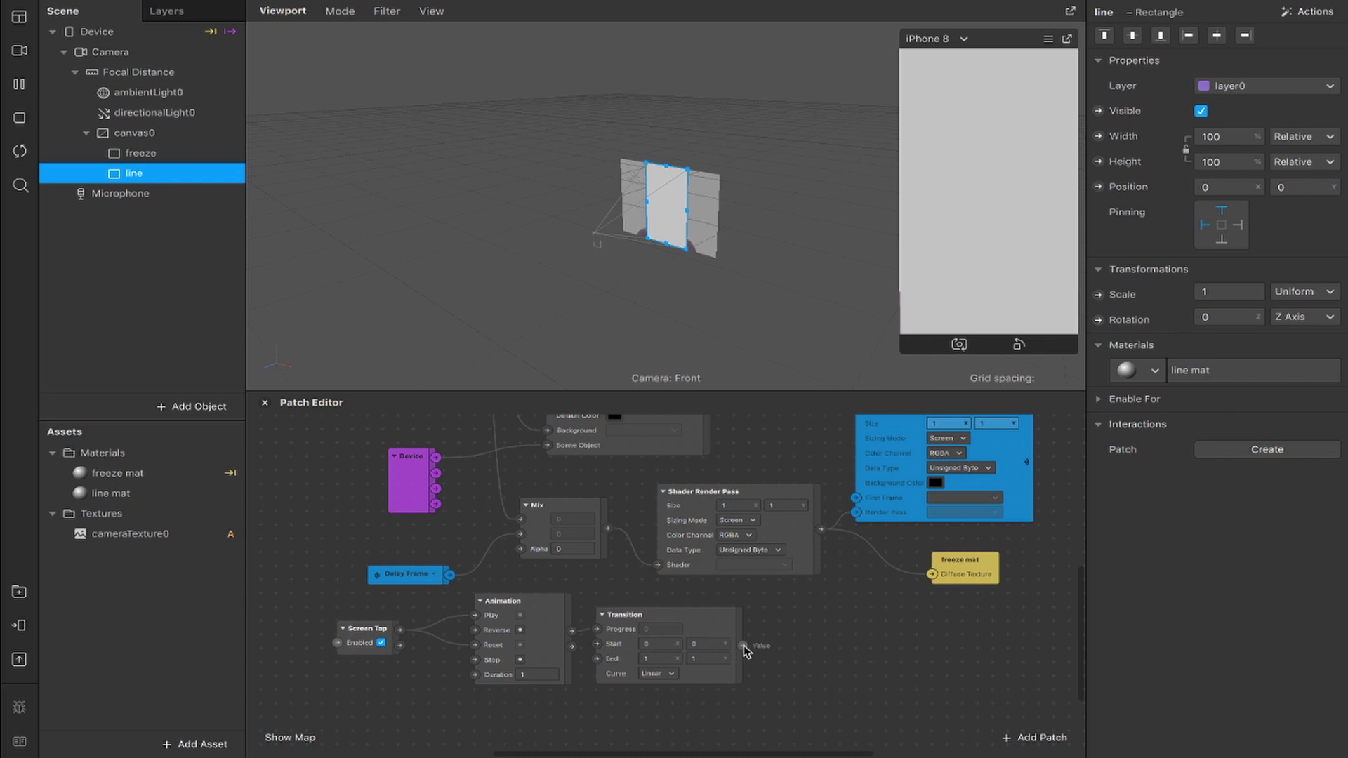
# Chain an SDF Rectangle after Transition and a Step patch, wiring them toward Mix's Alpha
pyautogui.moveTo(743, 646); pyautogui.dragTo(785, 641)
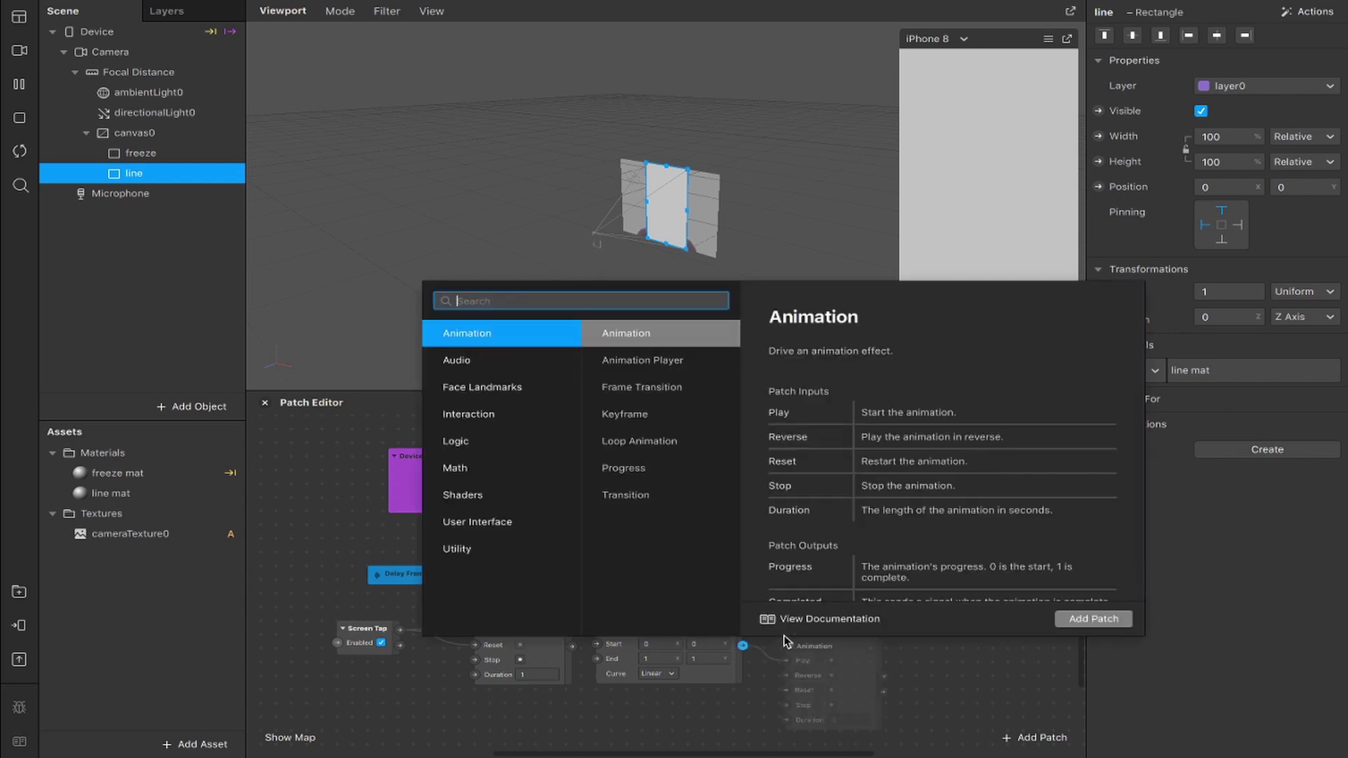
pyautogui.write('sdf rec')
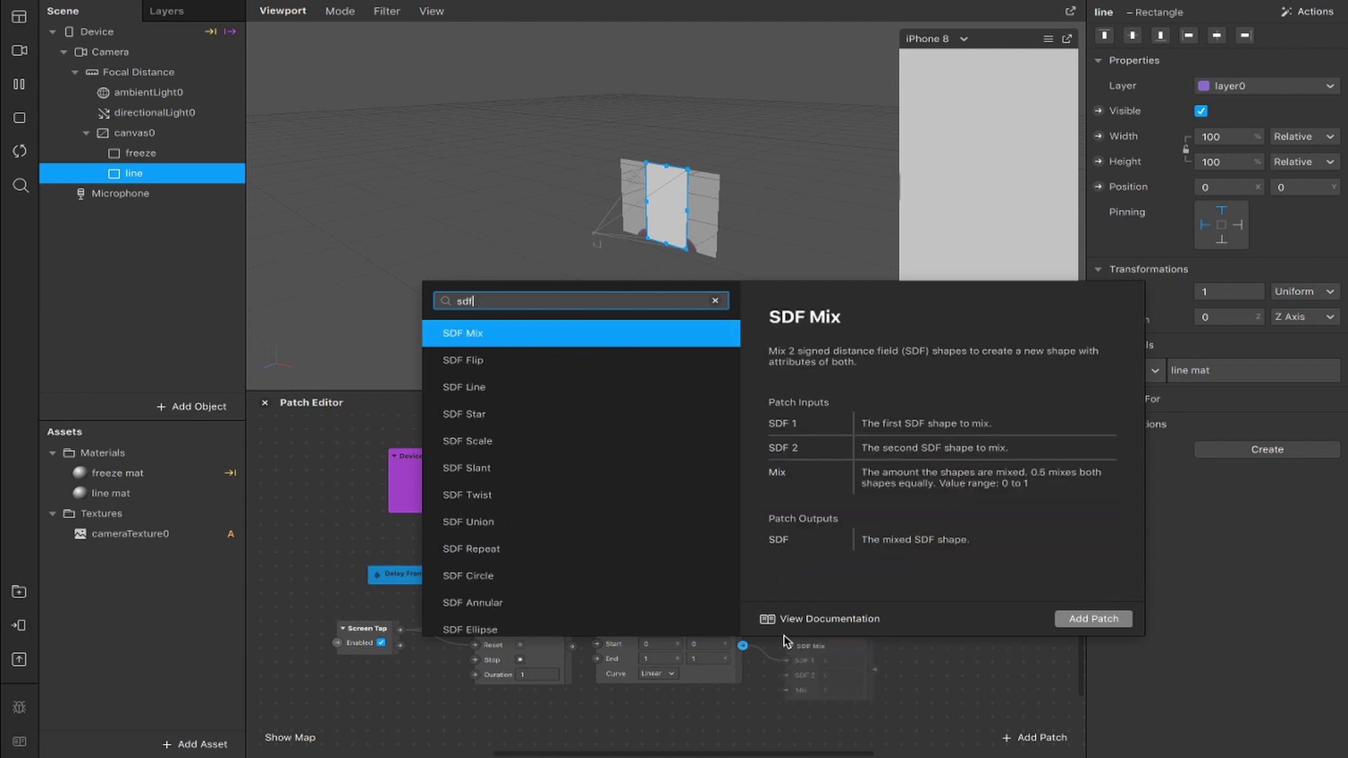
pyautogui.press('Return')
pyautogui.moveTo(899, 645)
pyautogui.mouseDown()
pyautogui.moveTo(886, 632)
pyautogui.moveTo(917, 648)
pyautogui.mouseUp()
pyautogui.hscroll(2, 887, 645)
pyautogui.write('step')
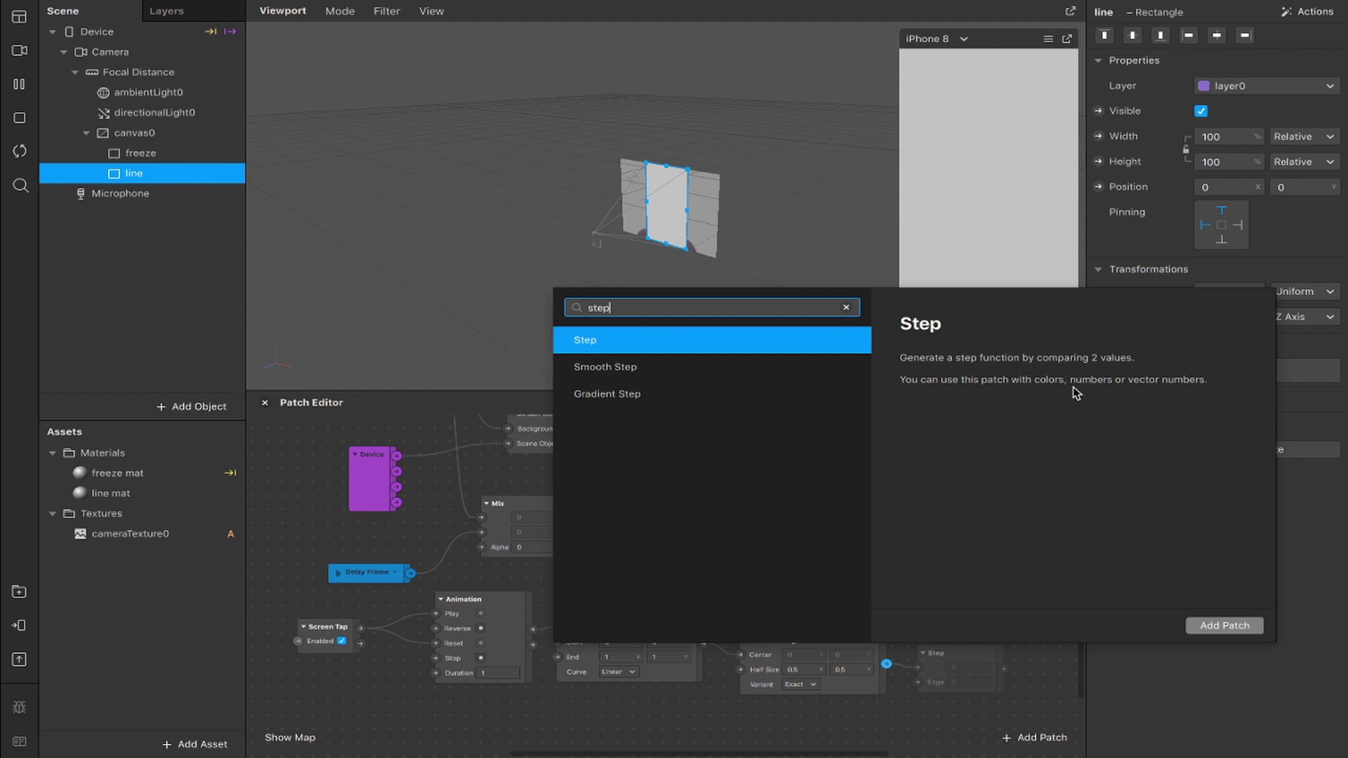
pyautogui.press('Return')
pyautogui.moveTo(917, 673); pyautogui.dragTo(480, 546)
pyautogui.click(940, 658)
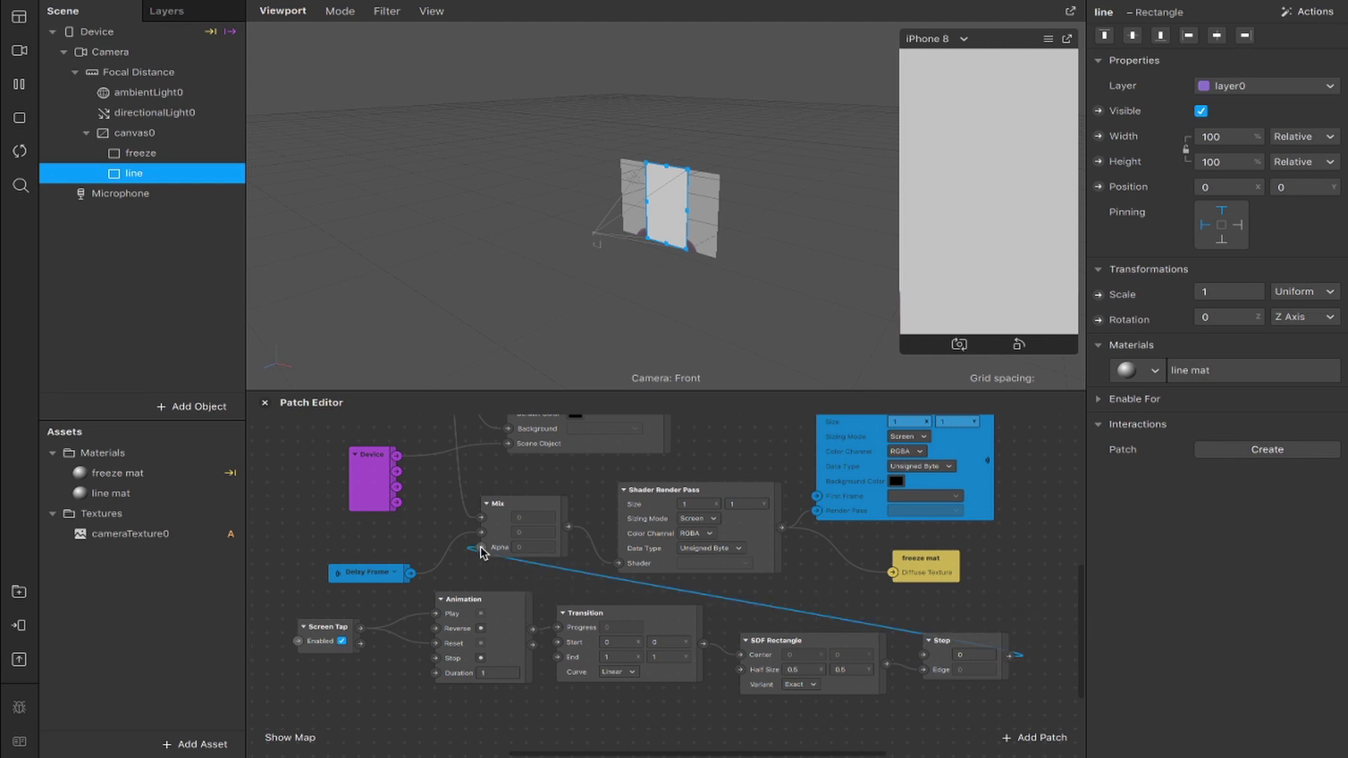
# Move the new patch chain left, tidy the nodes, and hide the line rectangle
pyautogui.hscroll(-2, 765, 646)
pyautogui.moveTo(1045, 680); pyautogui.dragTo(377, 613)
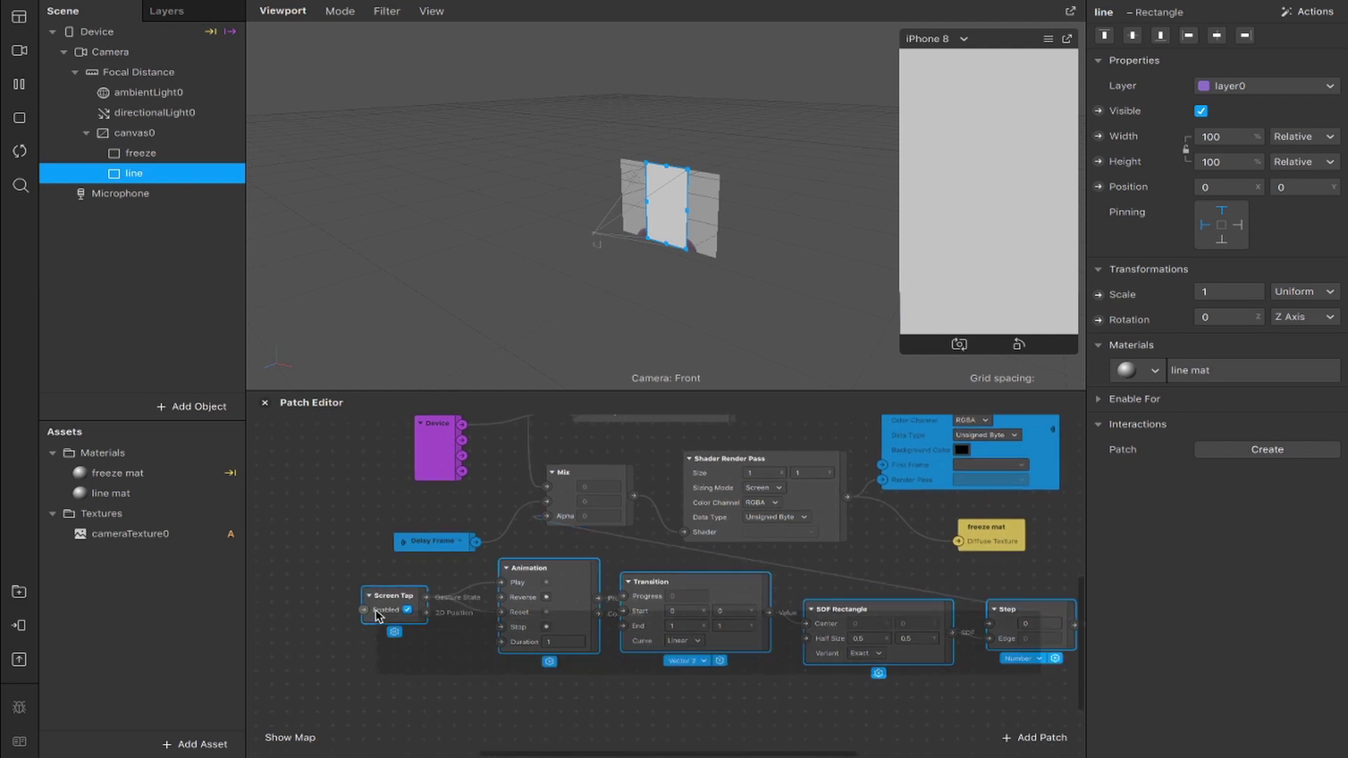
pyautogui.moveTo(927, 616); pyautogui.dragTo(436, 589)
pyautogui.hscroll(-3, 667, 619)
pyautogui.hscroll(-2, 679, 625)
pyautogui.click(590, 530)
pyautogui.hscroll(-3, 590, 529)
pyautogui.moveTo(434, 558); pyautogui.dragTo(451, 566)
pyautogui.moveTo(260, 555); pyautogui.dragTo(314, 570)
pyautogui.click(491, 472)
pyautogui.hscroll(3, 643, 543)
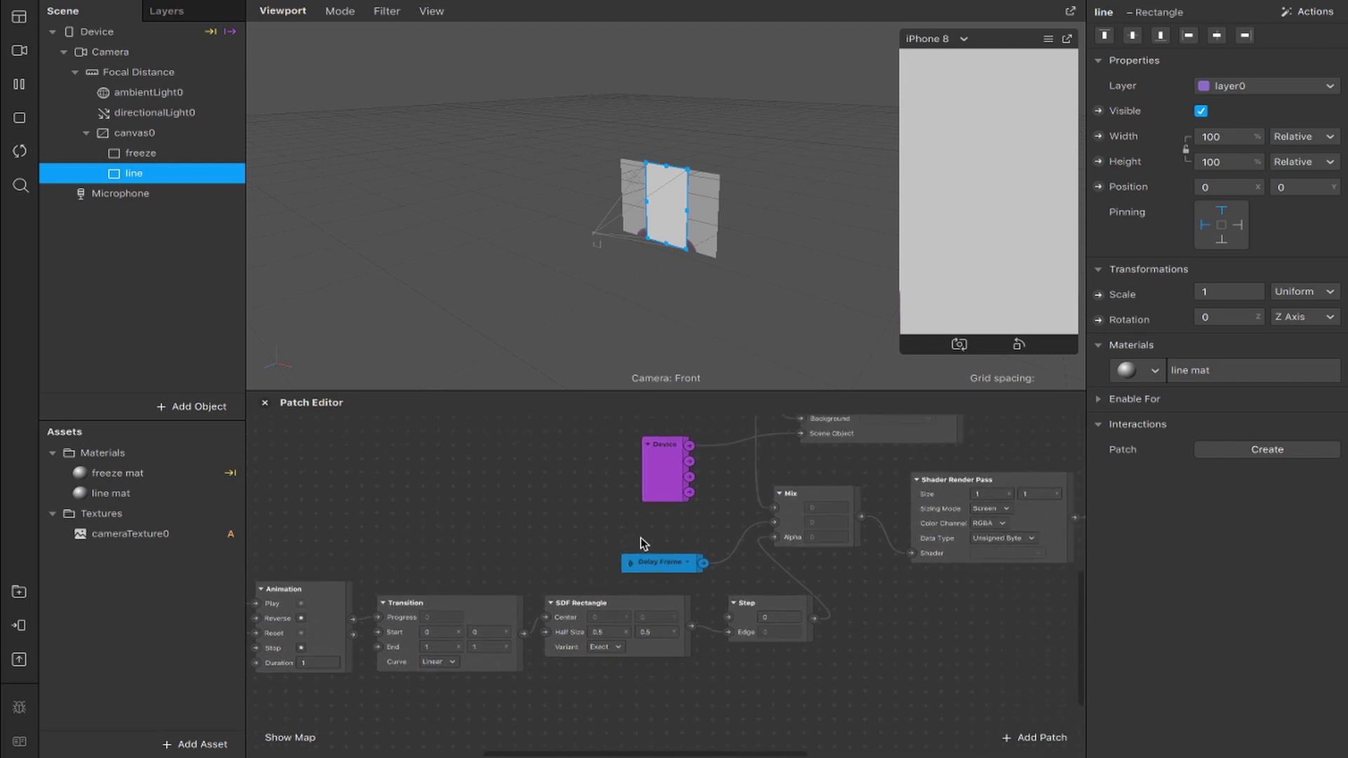
pyautogui.hscroll(2, 643, 542)
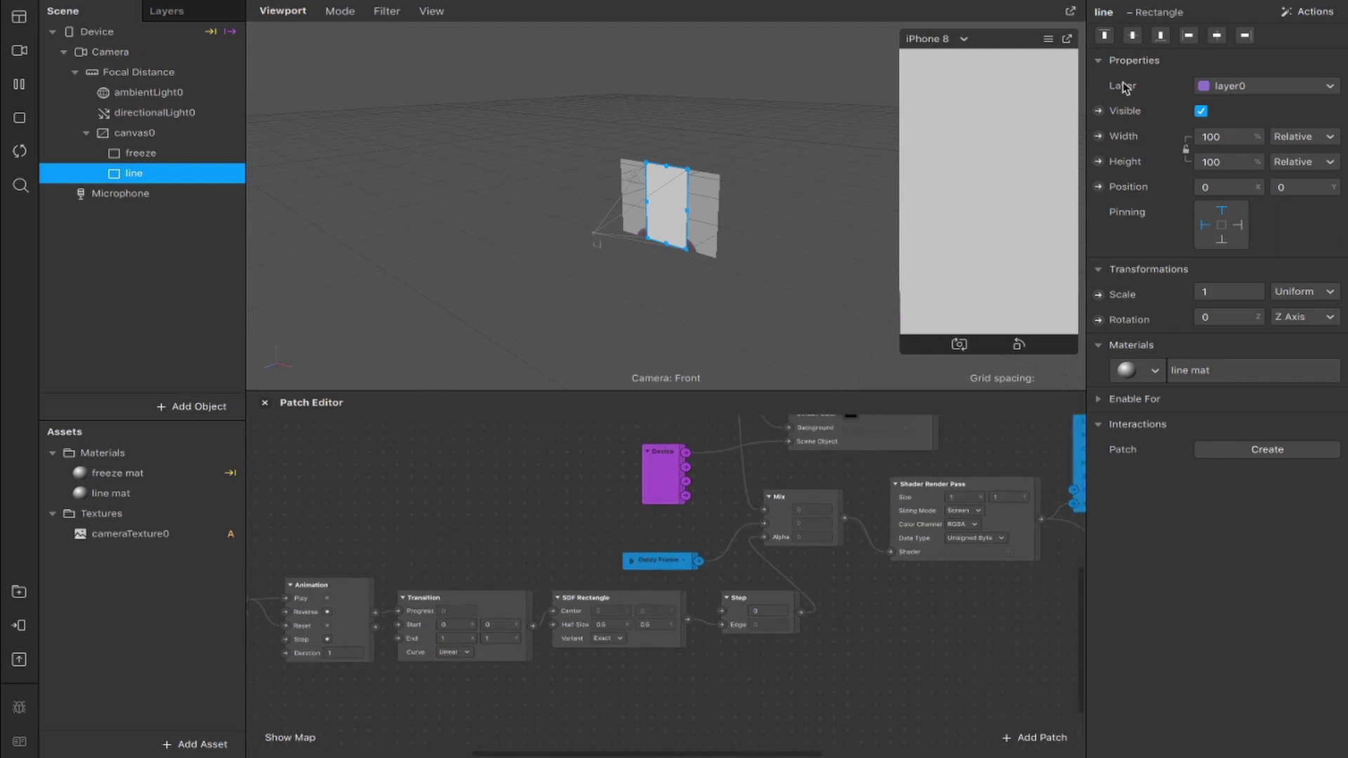
pyautogui.click(1201, 111)
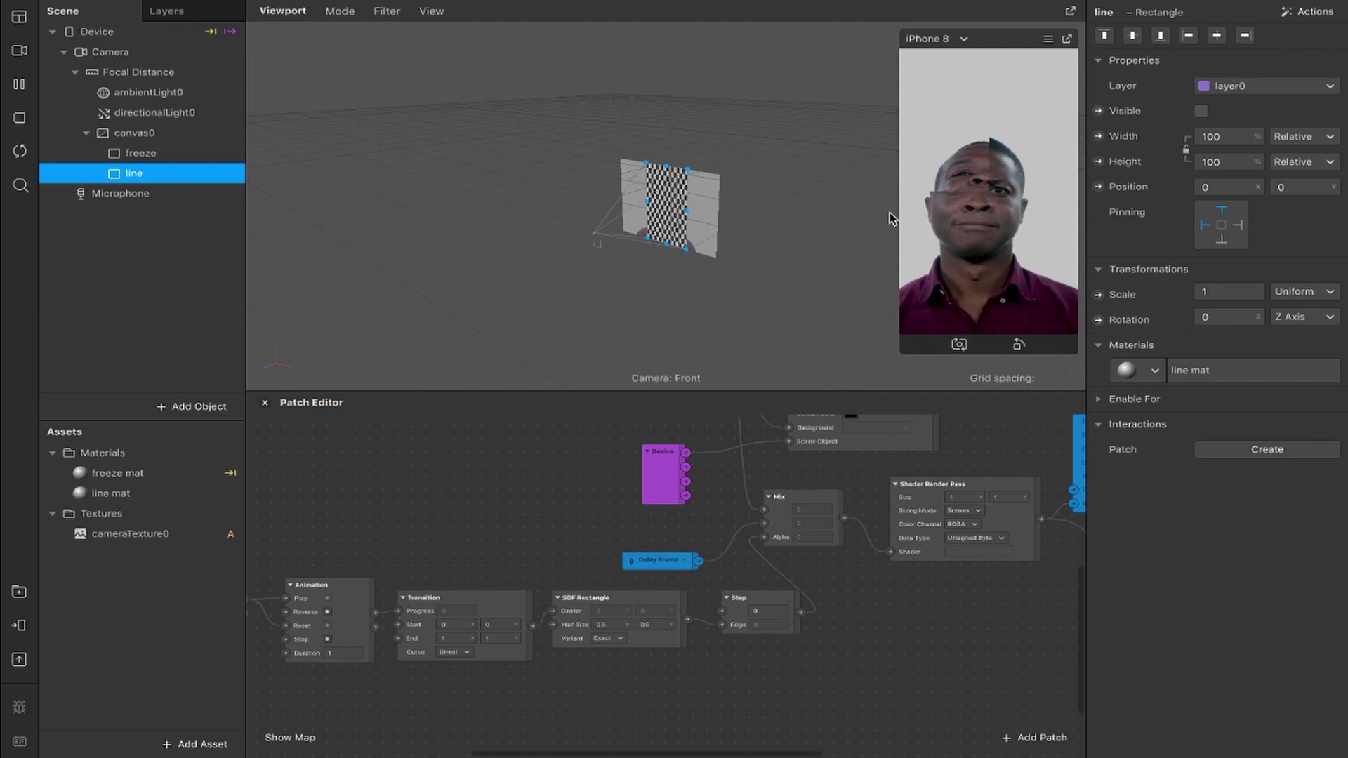
# Set the Transition Start to 0.5, -0.5 and End to 0.5, 0.5
pyautogui.click(493, 604)
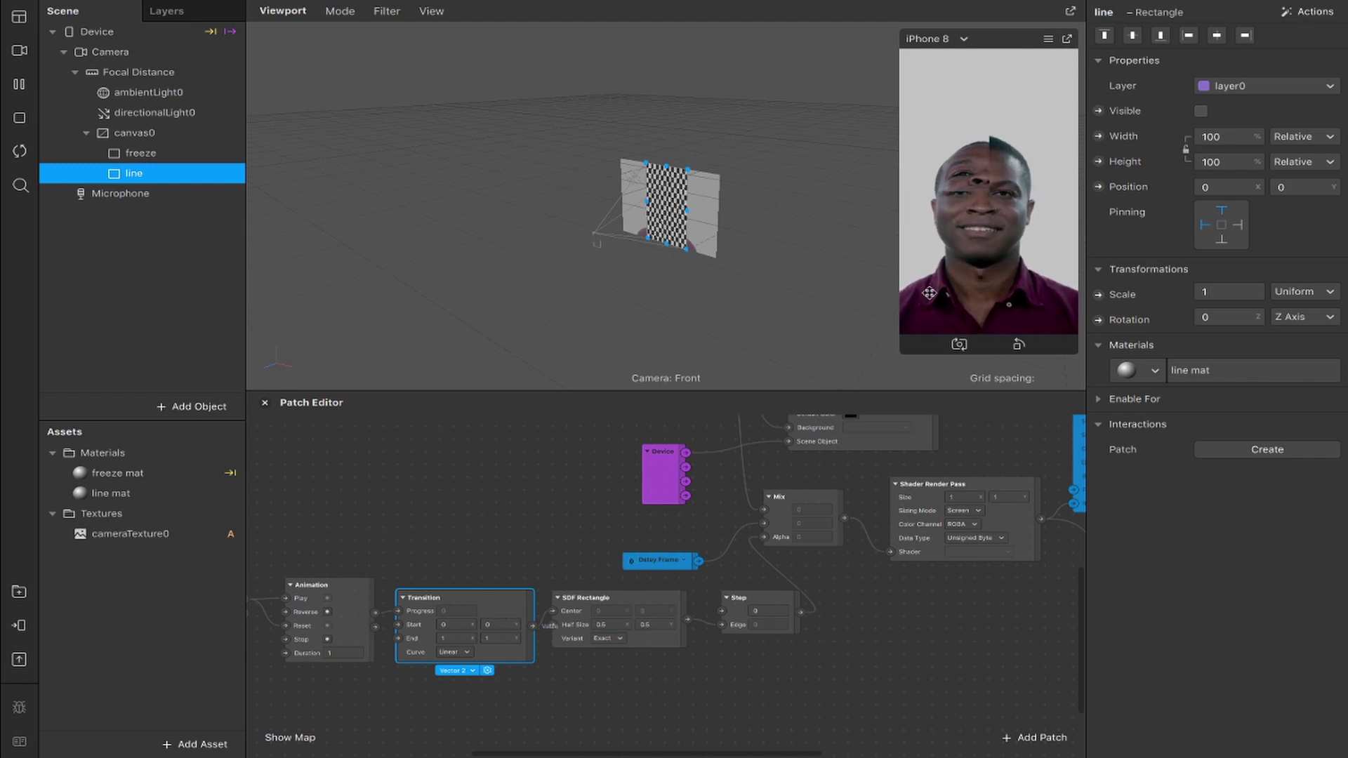
pyautogui.click(454, 624)
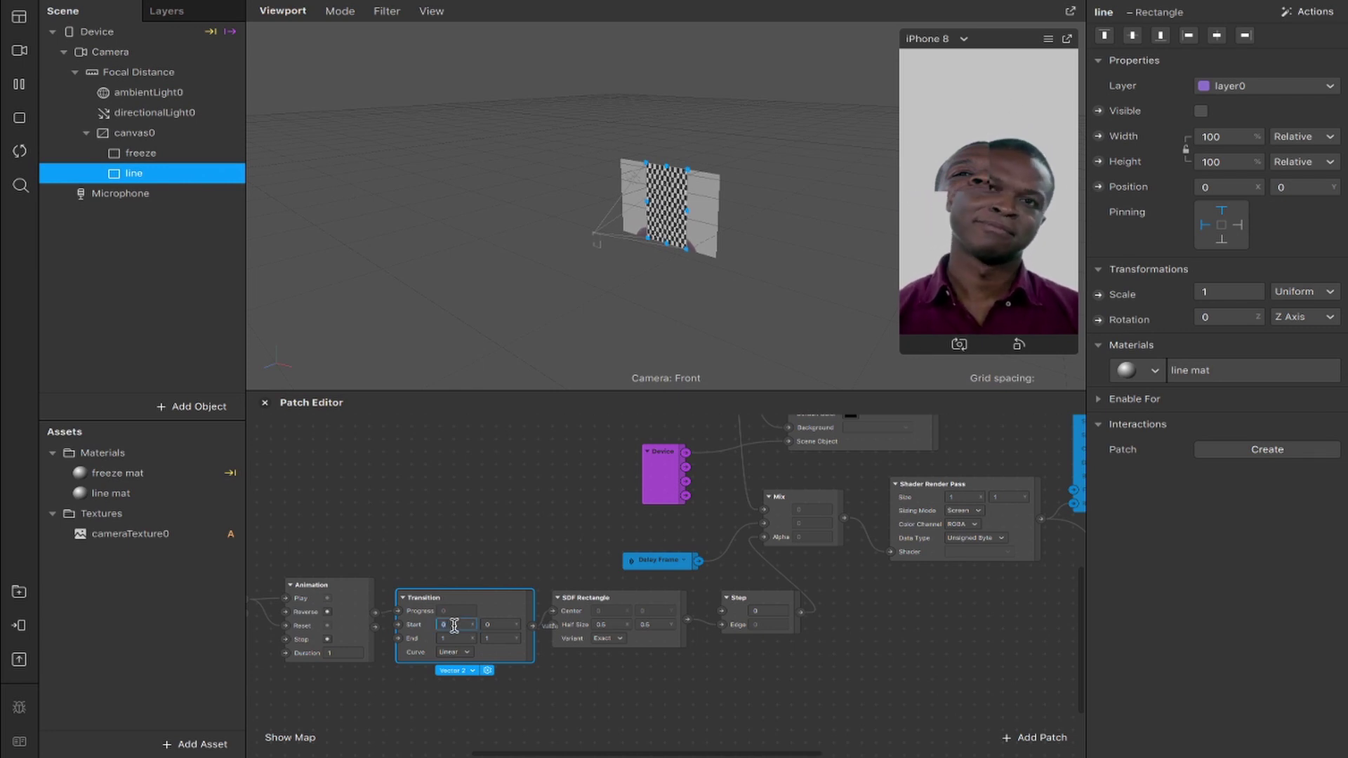
pyautogui.write('0.5')
pyautogui.click(500, 626)
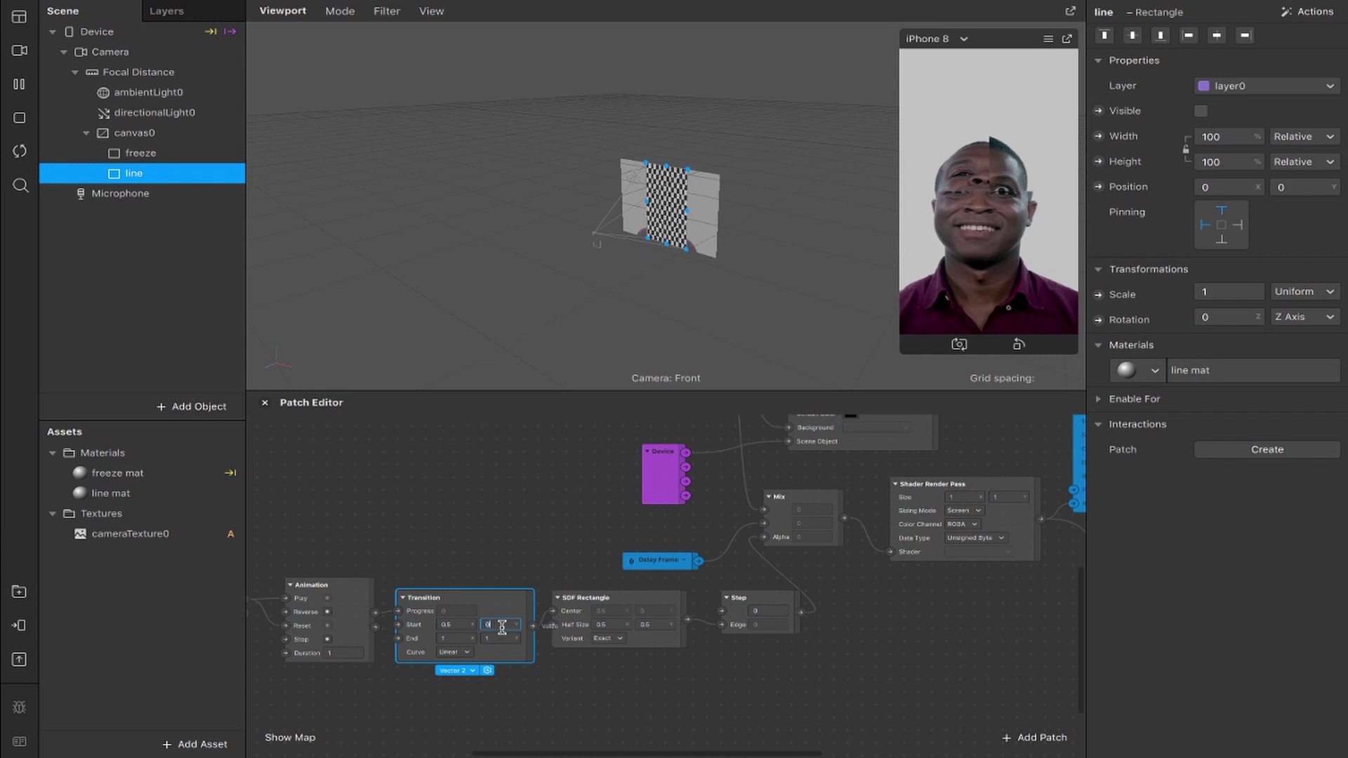
pyautogui.write('-0.5')
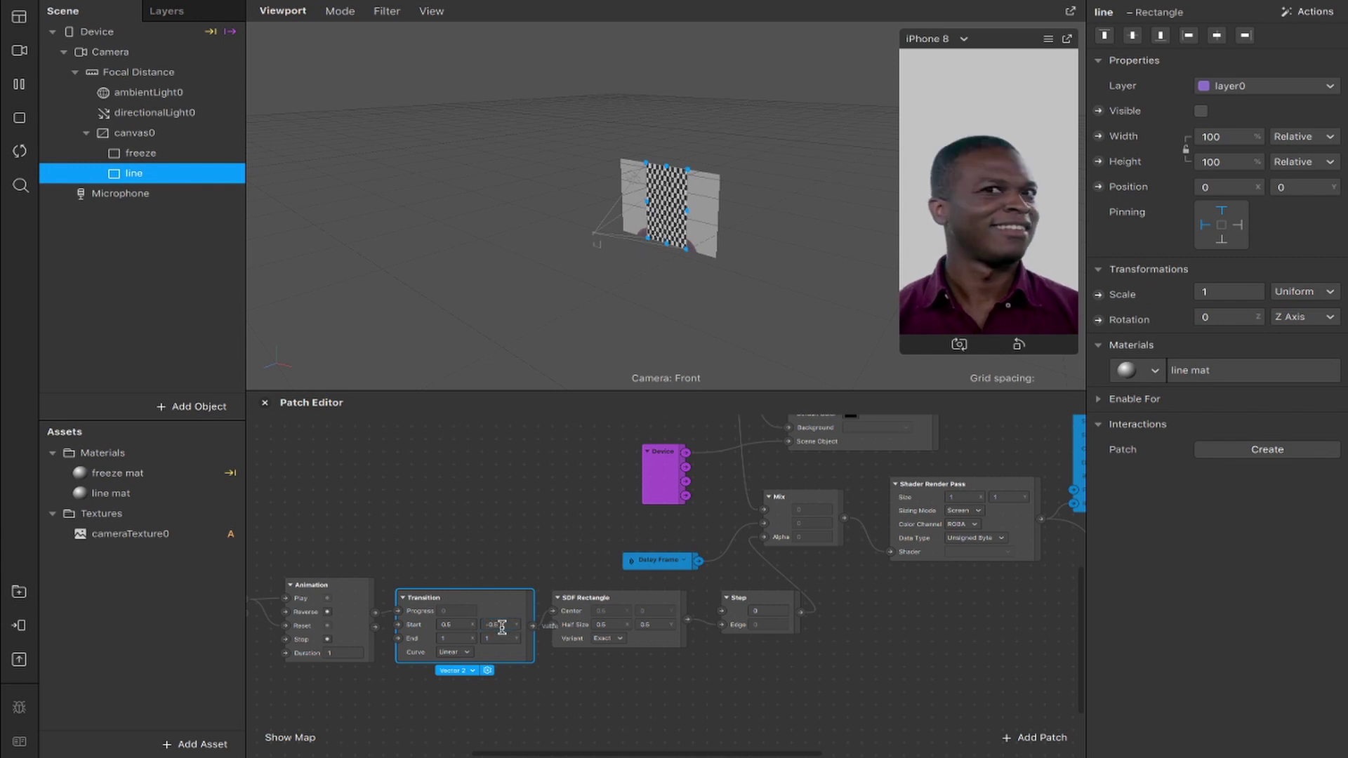
pyautogui.press('Return')
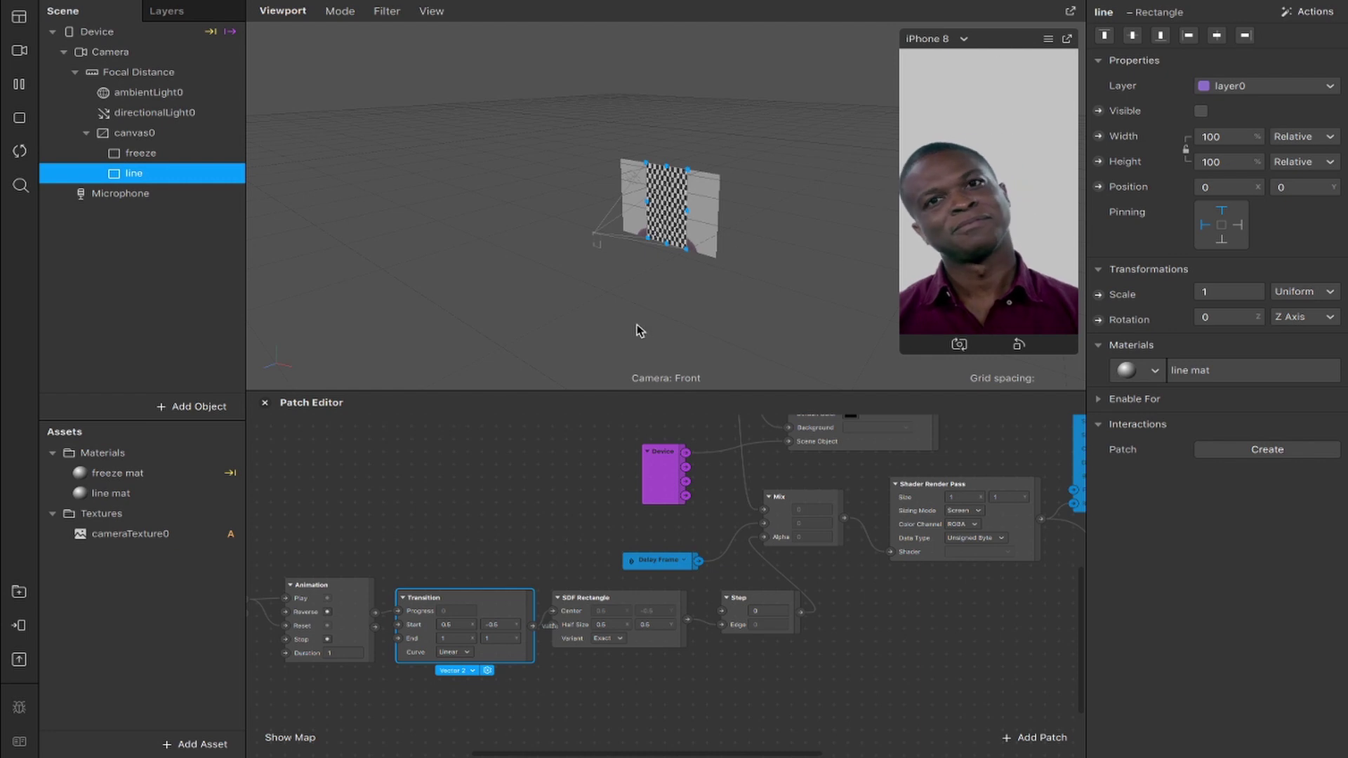
pyautogui.click(453, 639)
pyautogui.write('0.6')
pyautogui.press('Return')
pyautogui.click(503, 639)
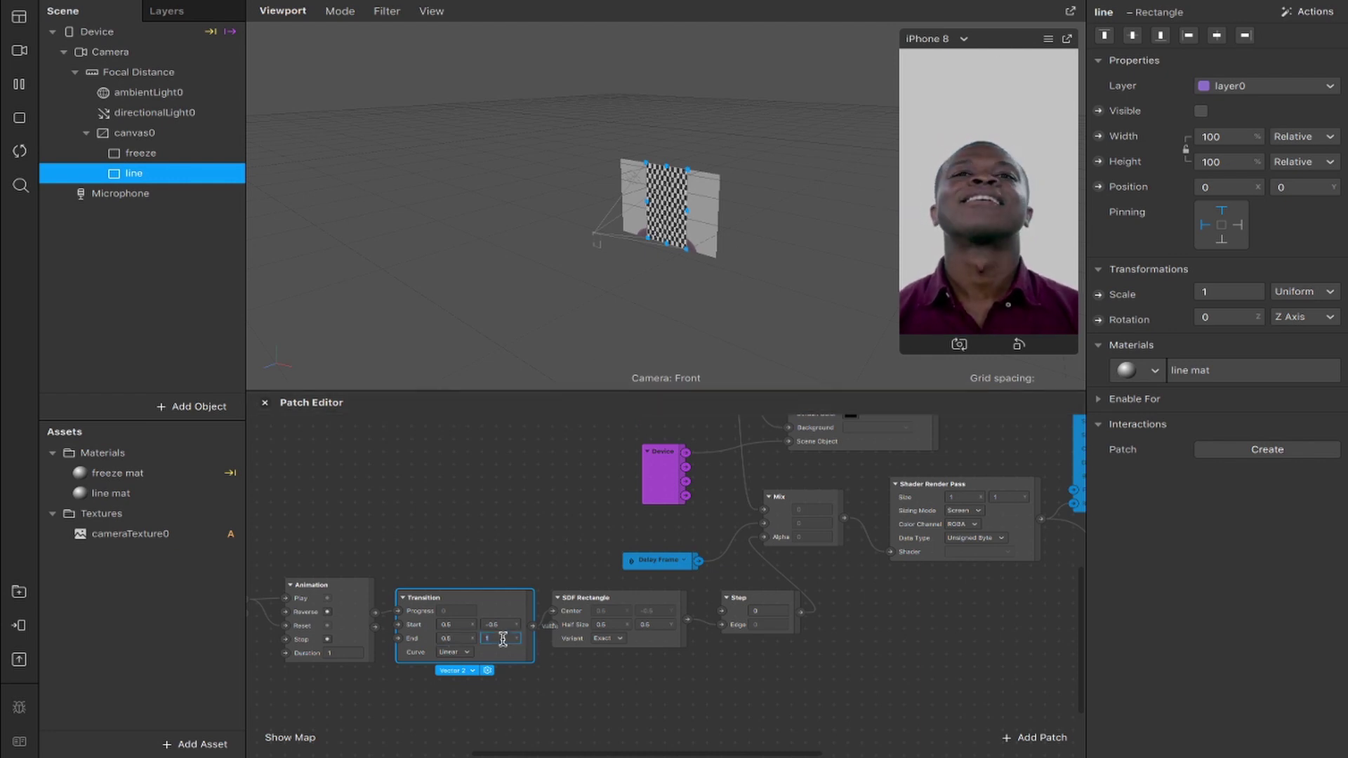
pyautogui.write('0.6')
pyautogui.press('Return')
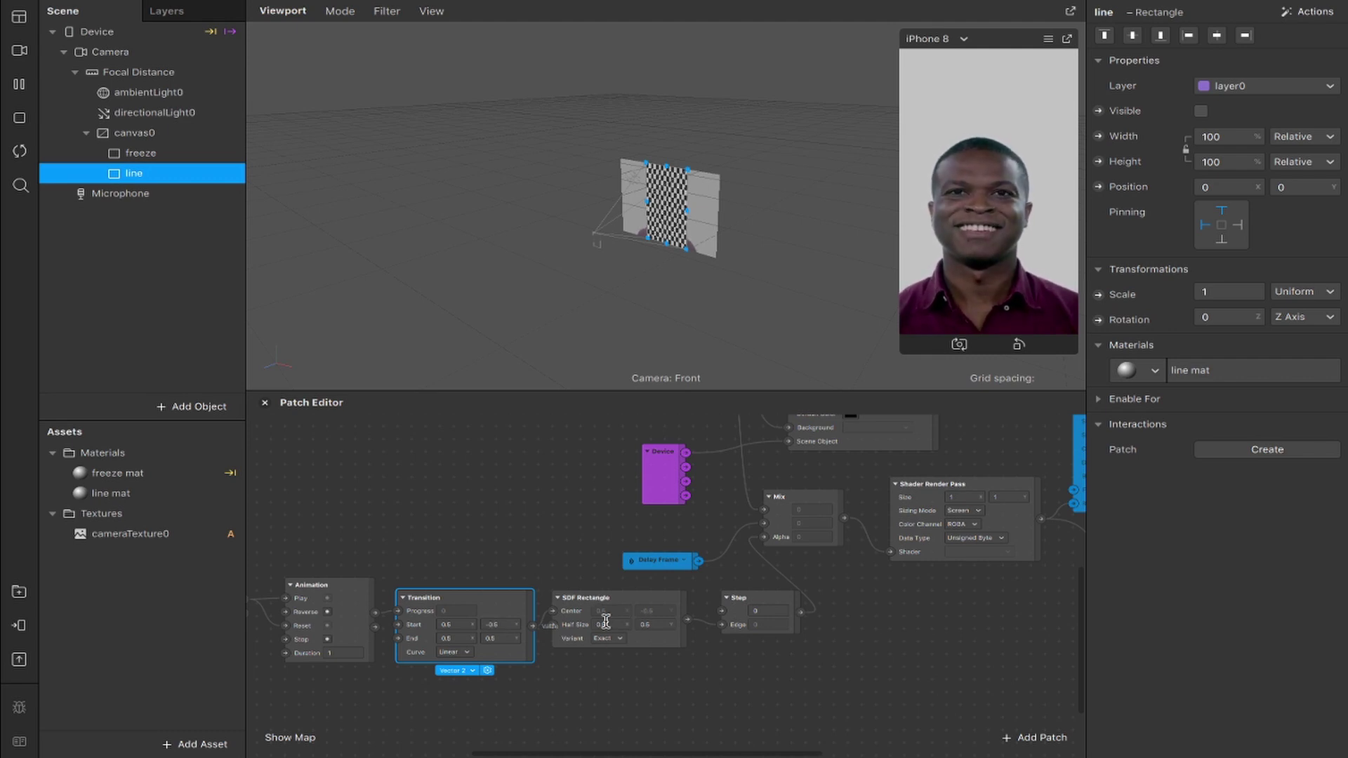
# Turn on Simulate Touch in the simulator's device options
pyautogui.click(1048, 39)
pyautogui.click(1096, 74)
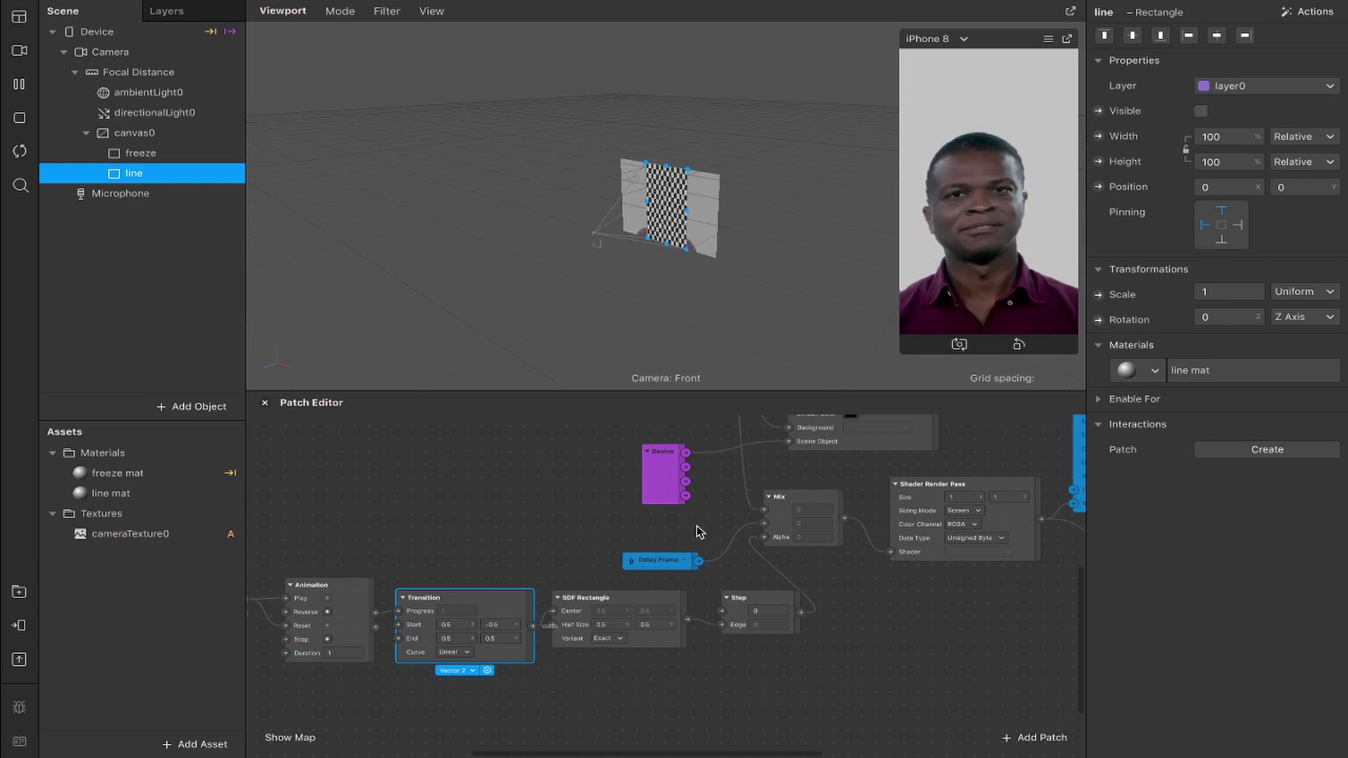
pyautogui.click(496, 550)
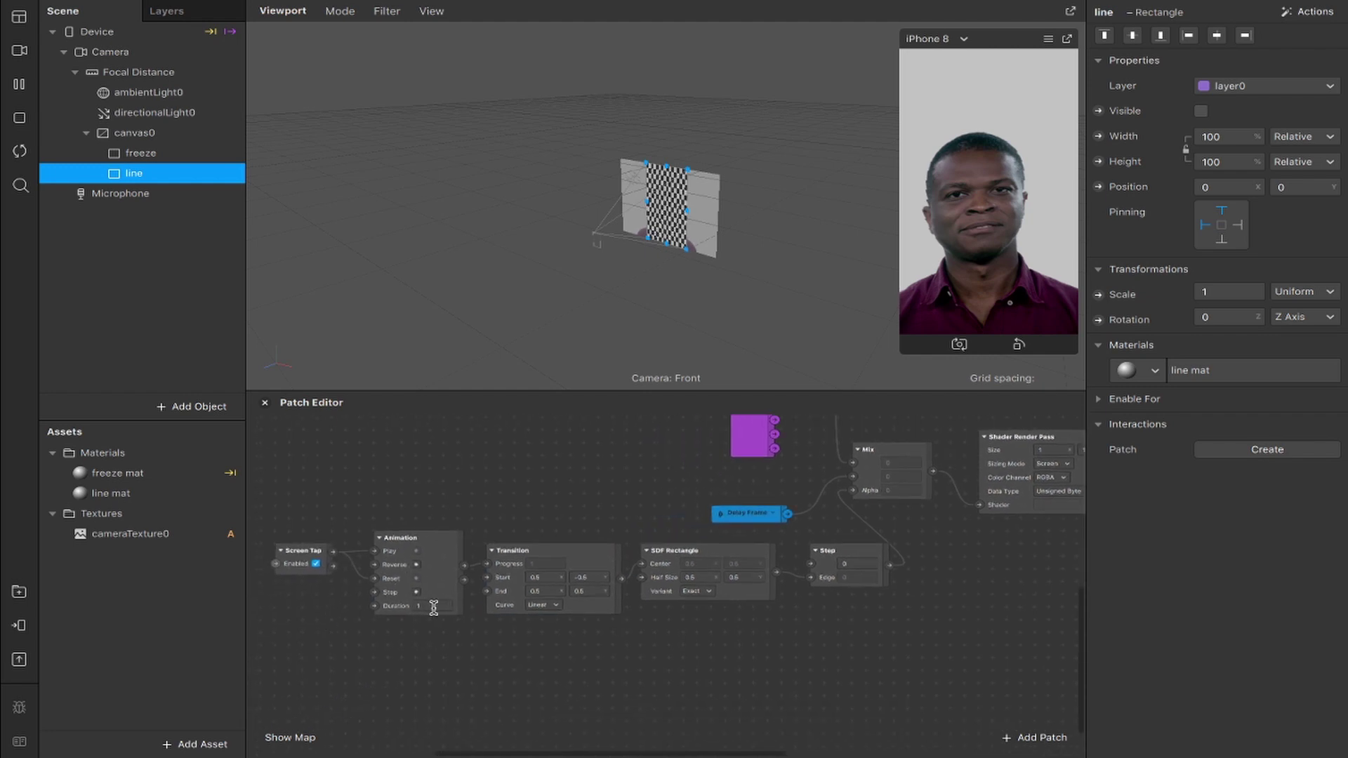
# Tap the simulator to play the freeze sweep, then tick line's Visible box again
pyautogui.click(428, 607)
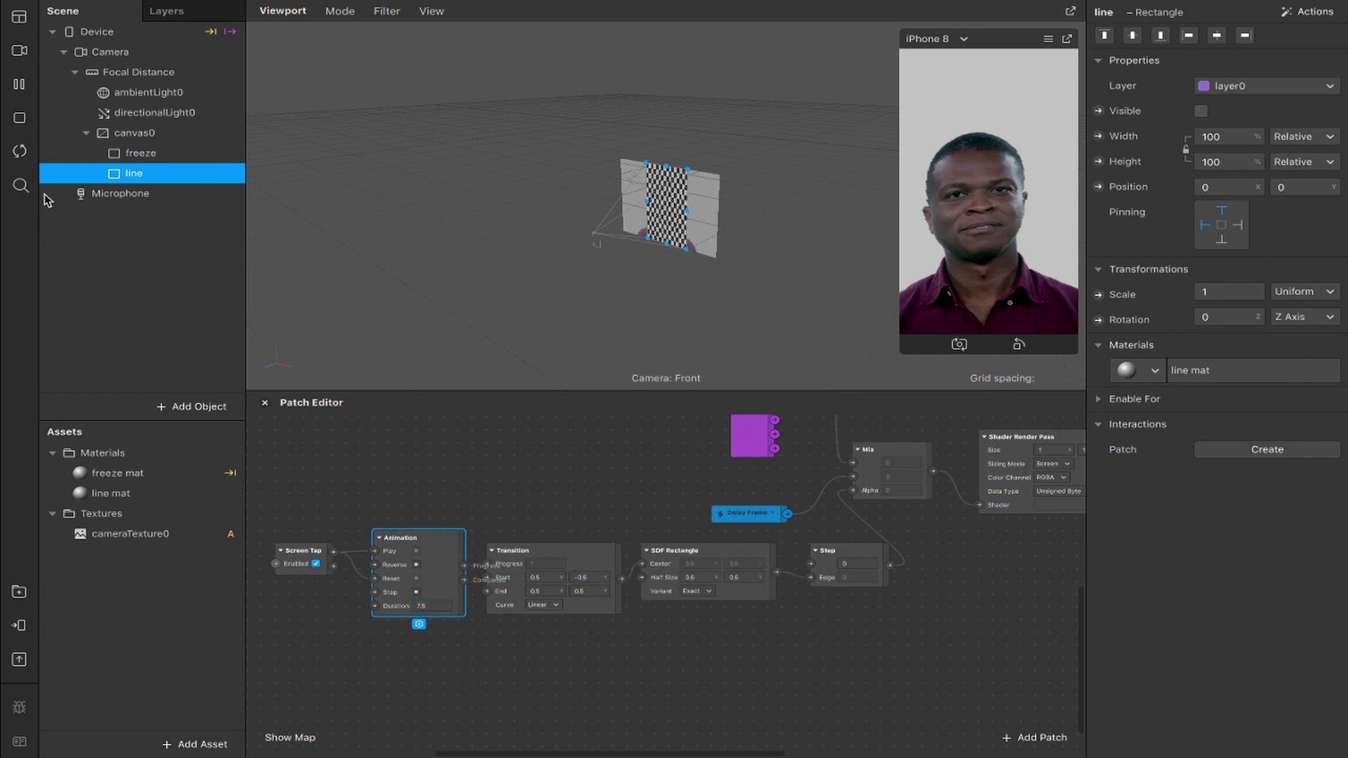
pyautogui.click(942, 193)
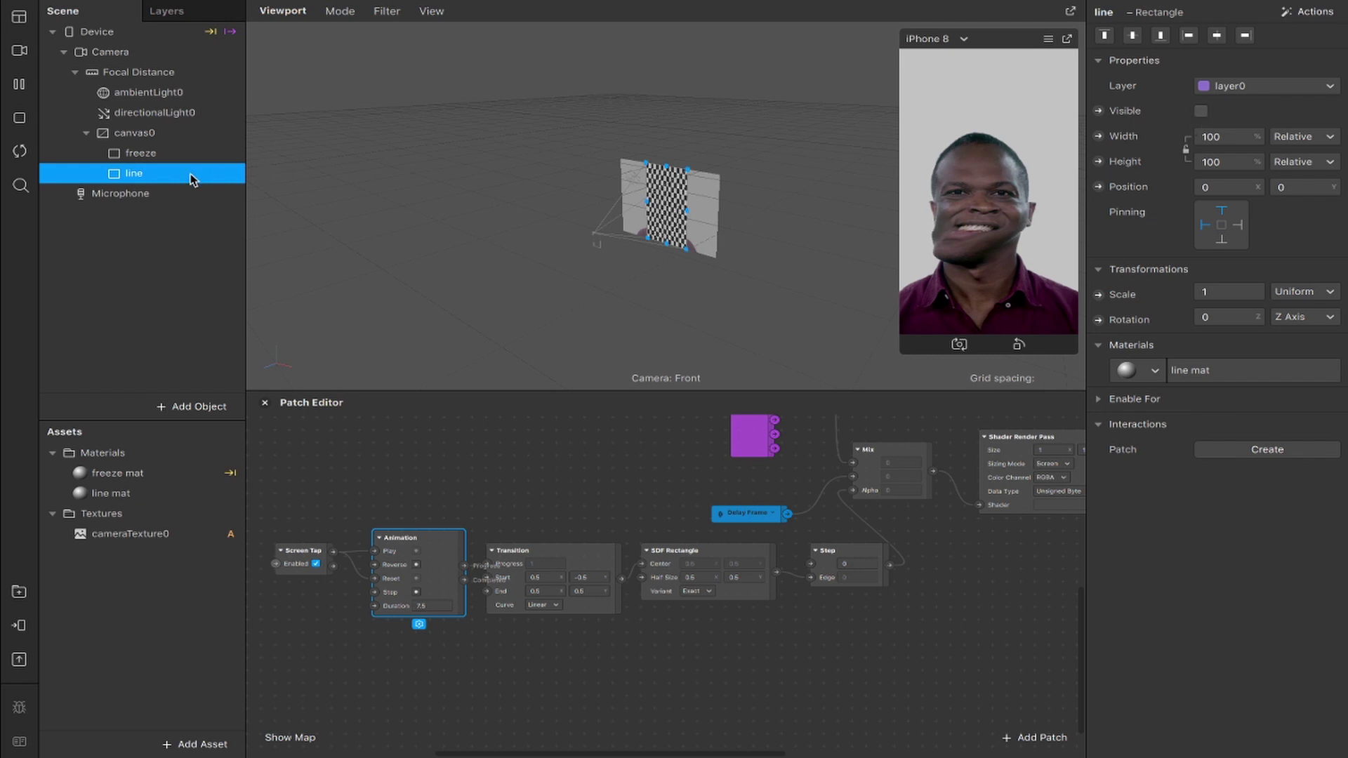
pyautogui.click(1200, 113)
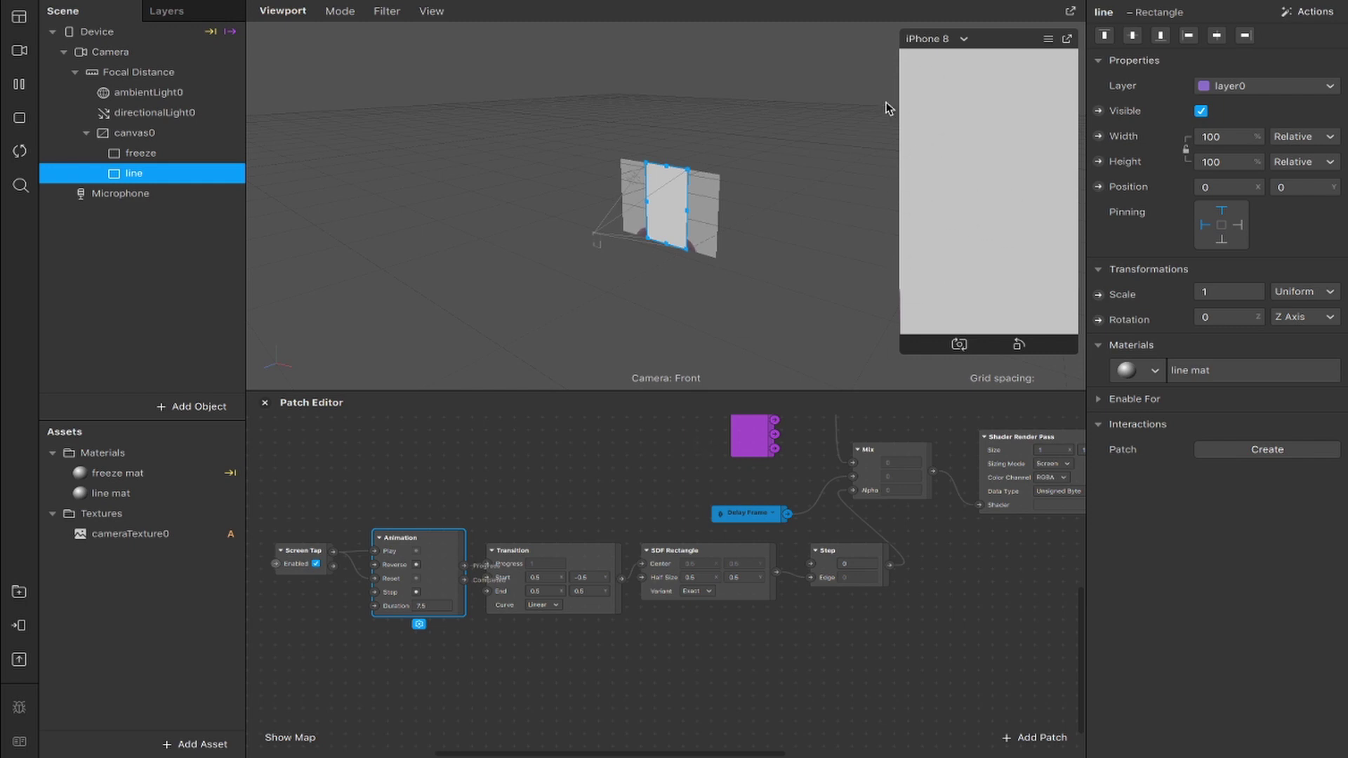
# Add a new Transition patch wired to the Animation output
pyautogui.click(633, 661)
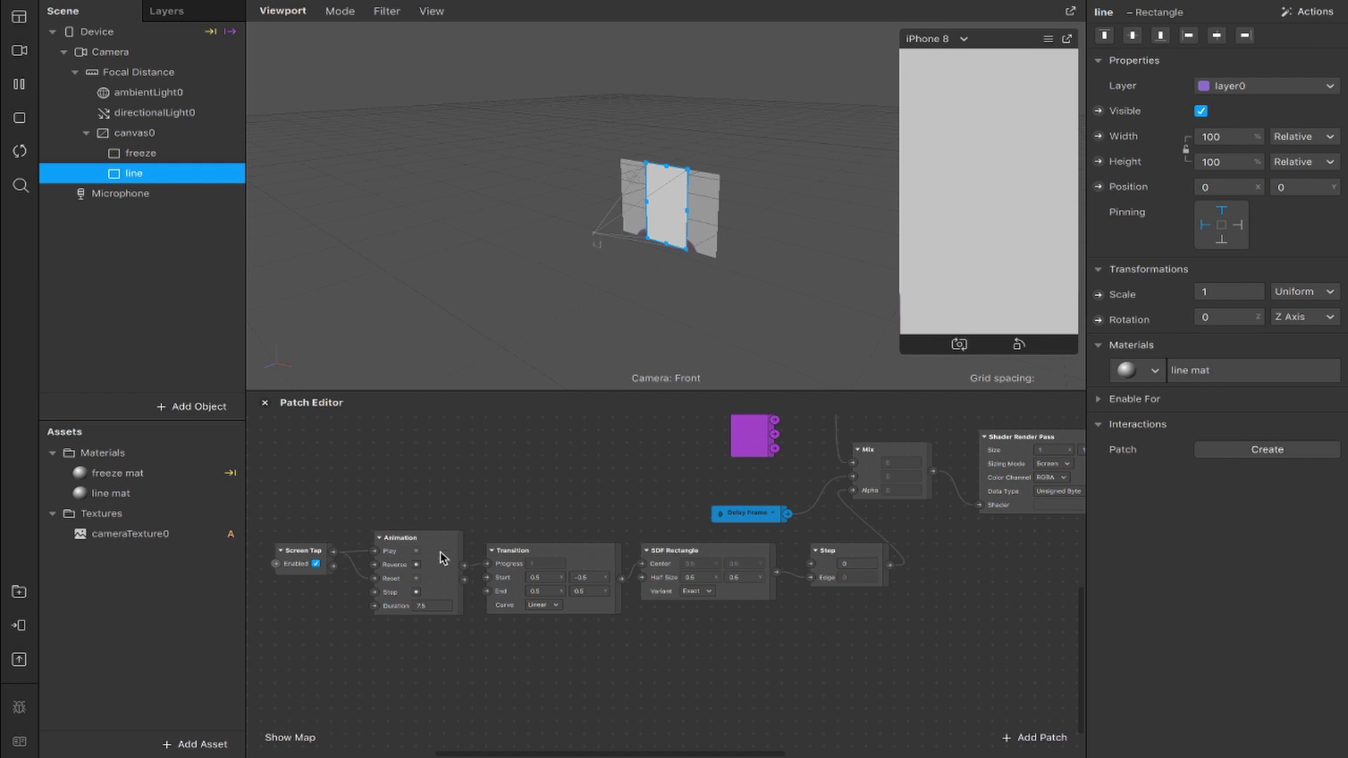
pyautogui.moveTo(464, 572); pyautogui.dragTo(503, 665)
pyautogui.write('trans')
pyautogui.press('Return')
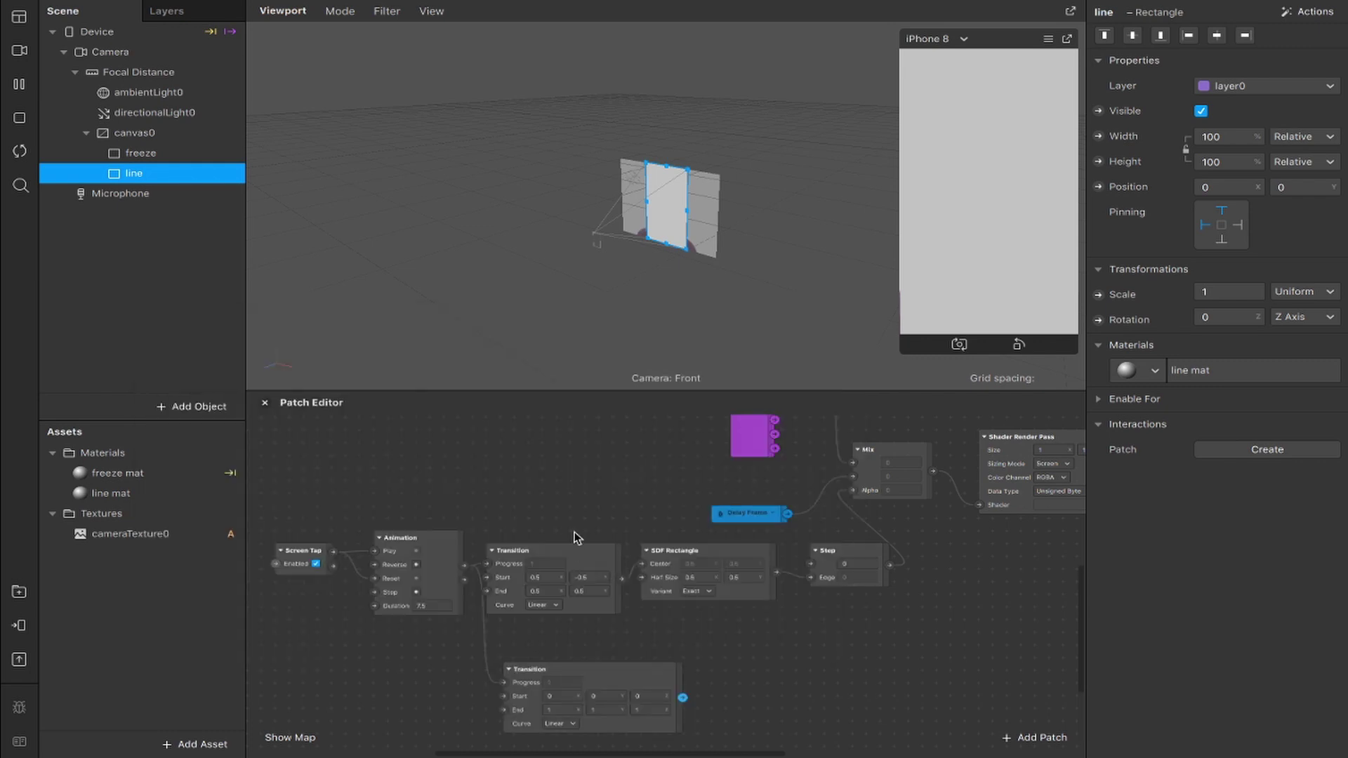
# Undo an accidental duplication and set the lower Transition's type to Vector 2
pyautogui.moveTo(833, 612); pyautogui.dragTo(582, 572)
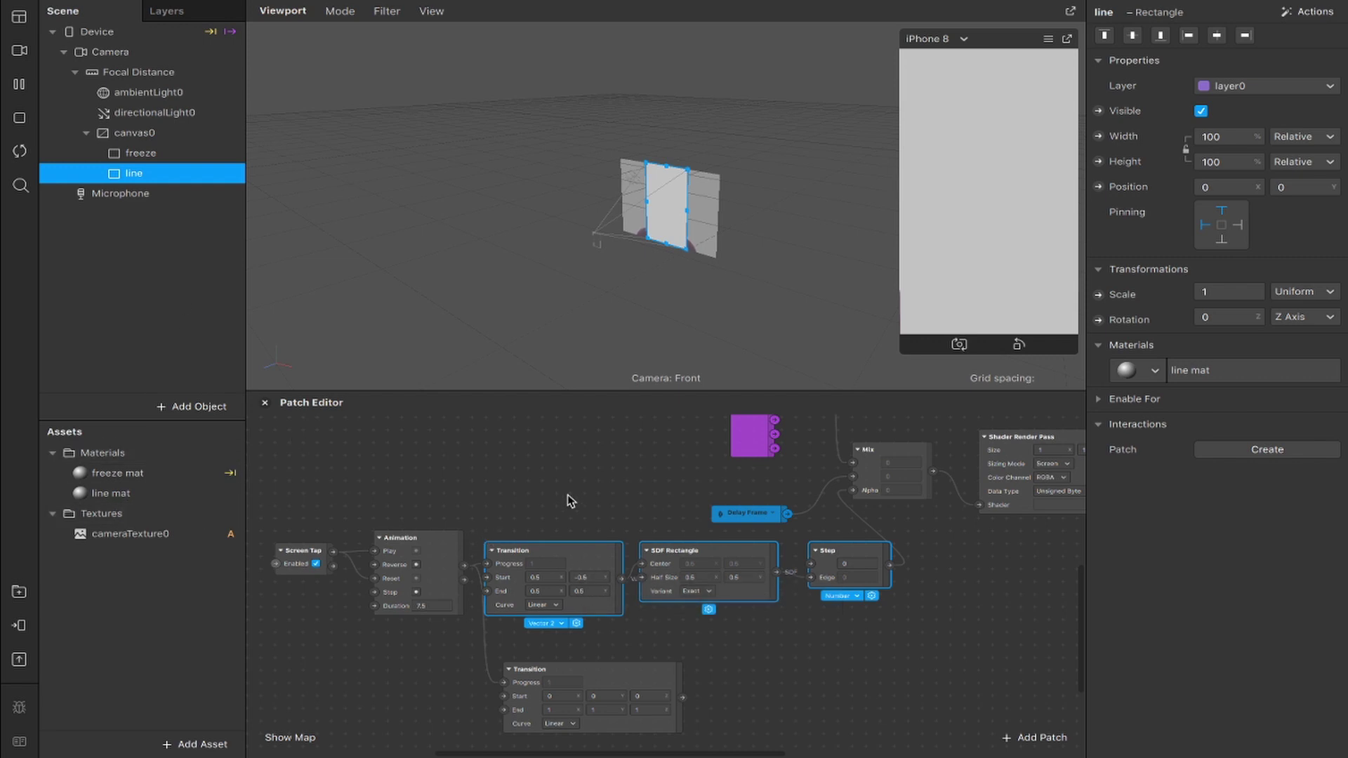
pyautogui.hotkey('ctrl', 'd')
pyautogui.click(109, 514)
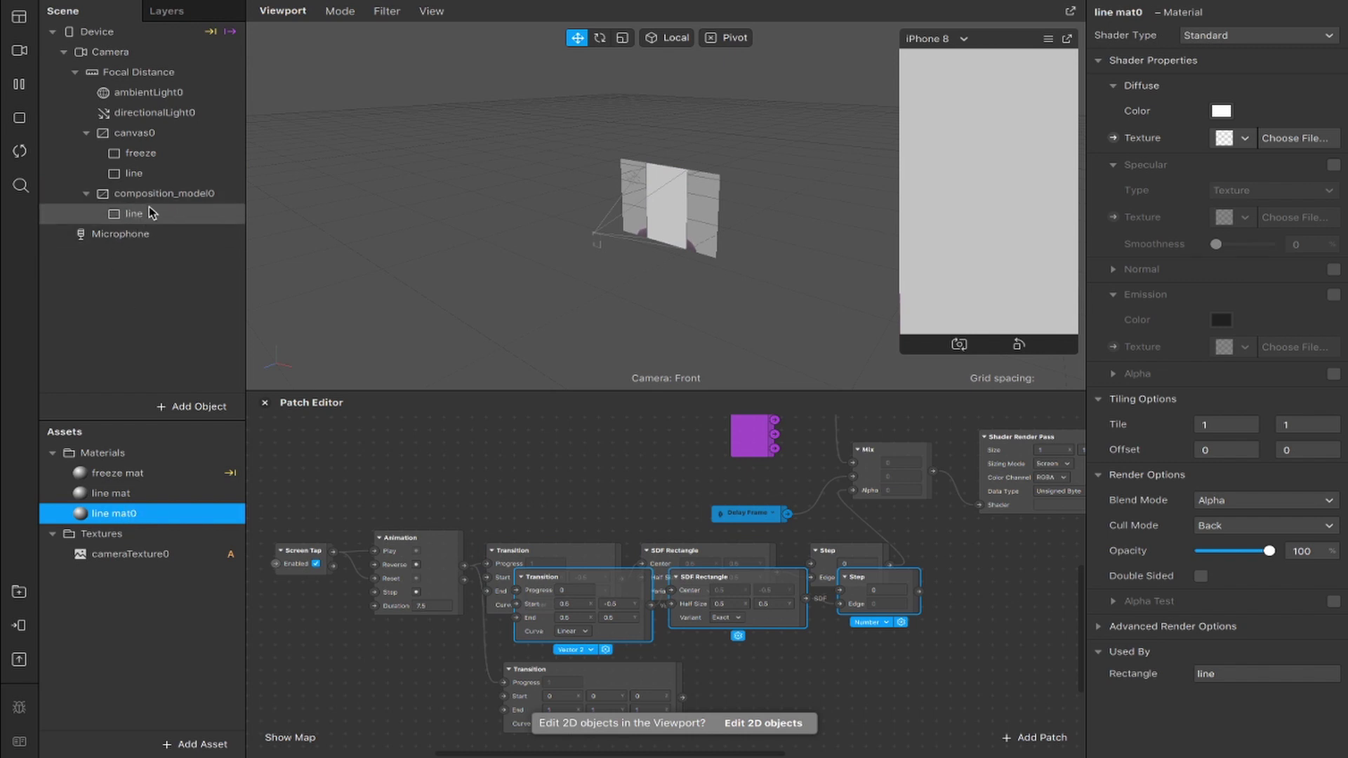
pyautogui.hotkey('ctrl', 'z')
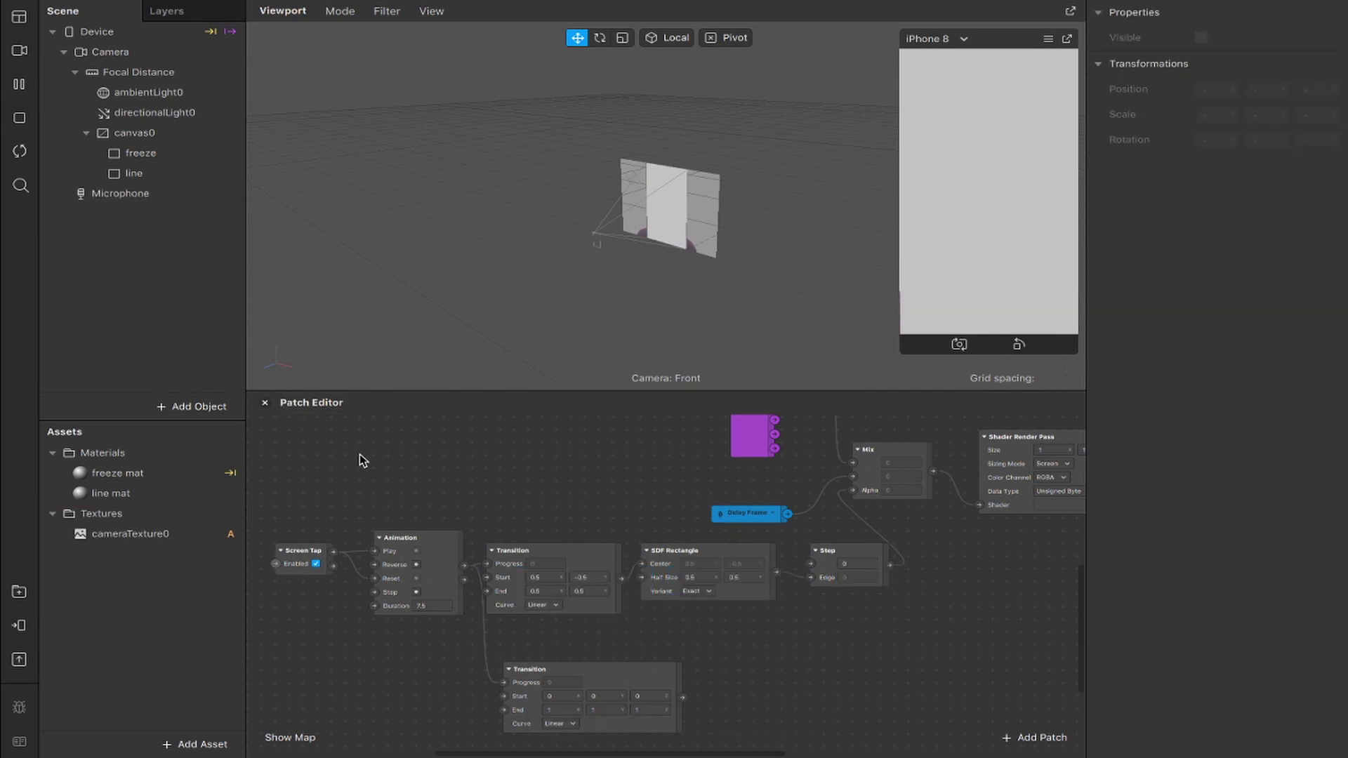
pyautogui.click(638, 675)
pyautogui.scroll(-3, 622, 616)
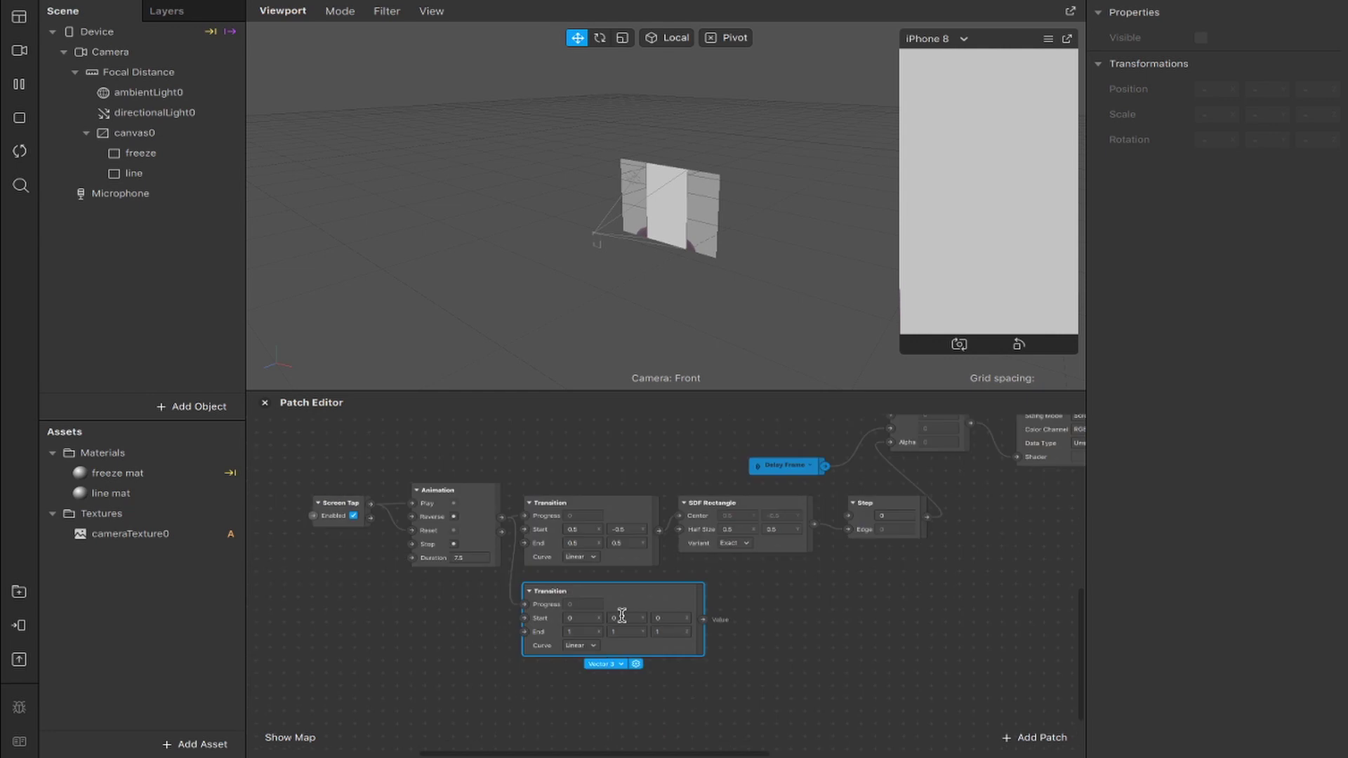
pyautogui.click(604, 664)
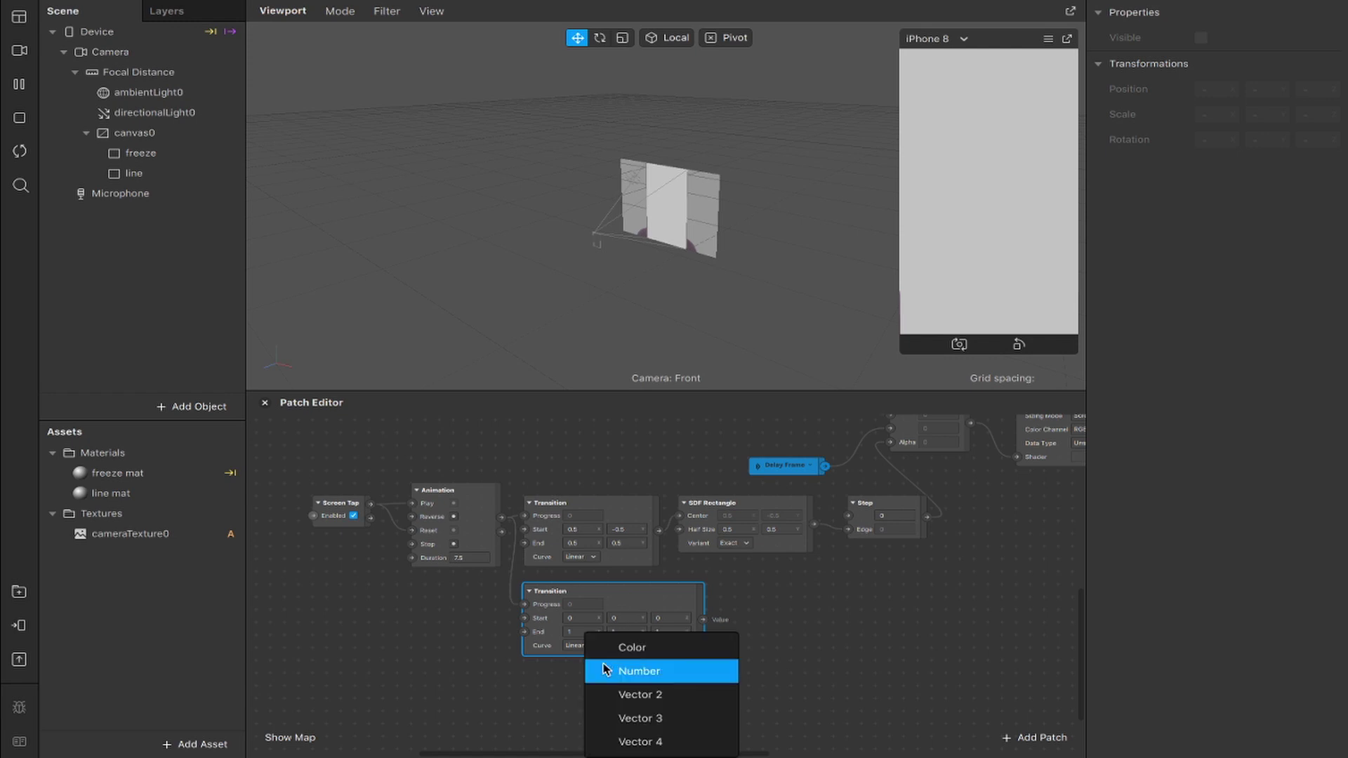
pyautogui.click(630, 690)
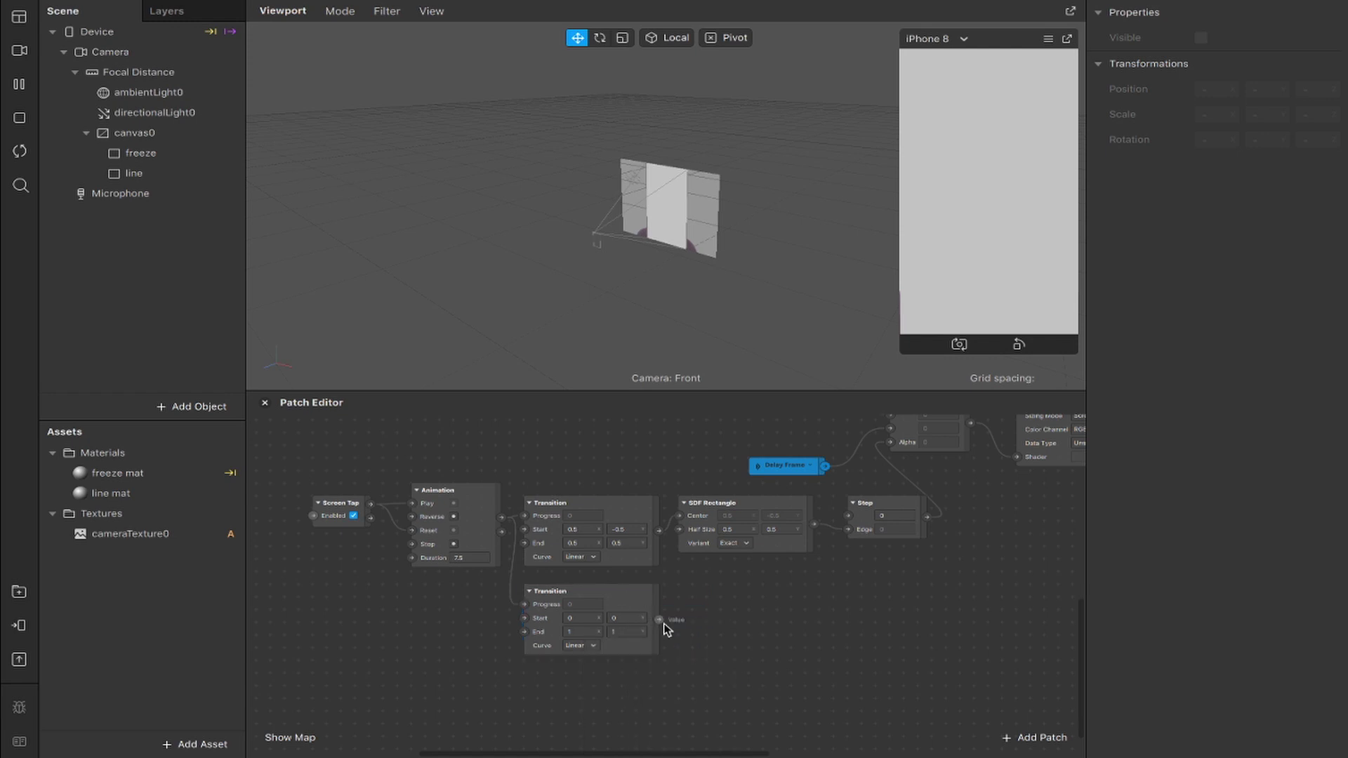
# Chain an SDF Rectangle and a Step after it, with the rectangle feeding Step's Edge
pyautogui.moveTo(660, 620); pyautogui.dragTo(695, 620)
pyautogui.write('sdf rect')
pyautogui.press('Return')
pyautogui.moveTo(814, 625); pyautogui.dragTo(849, 614)
pyautogui.write('step')
pyautogui.press('Return')
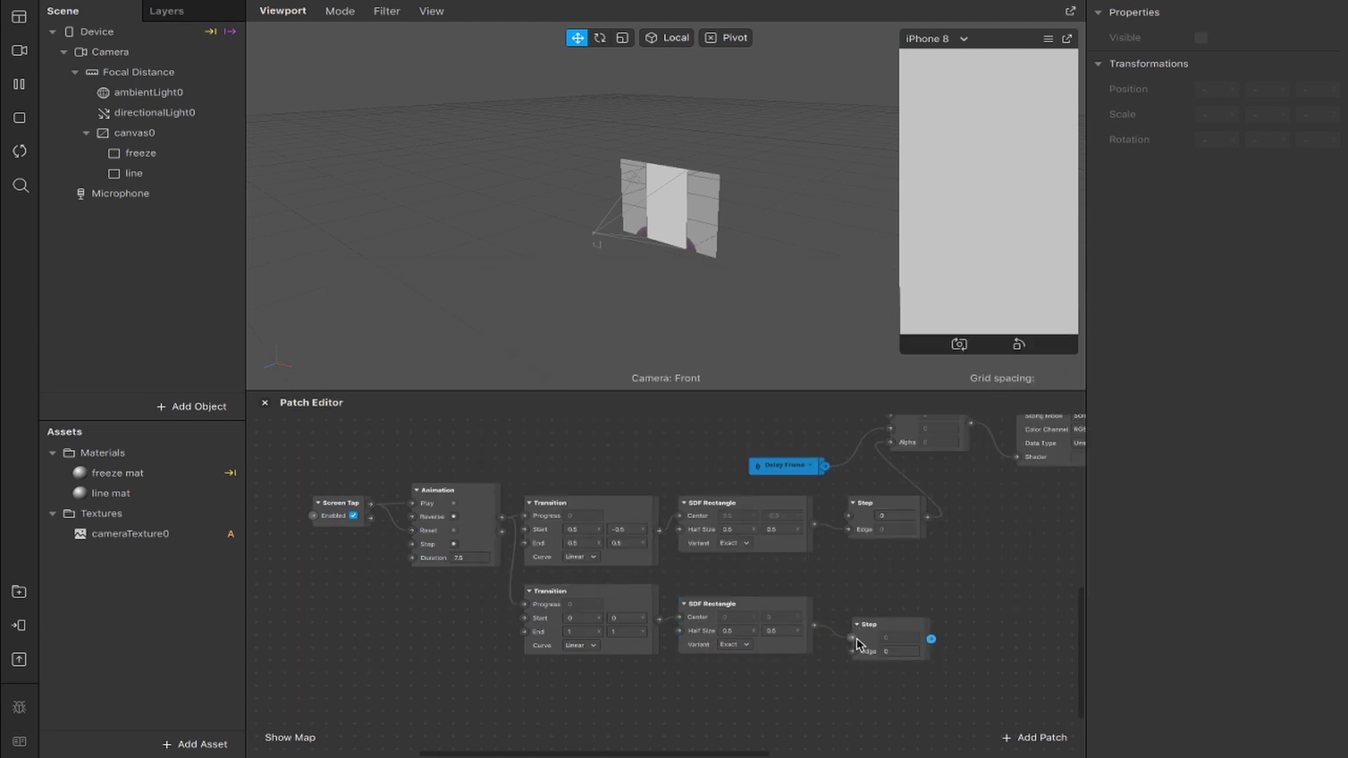
pyautogui.moveTo(852, 638)
pyautogui.mouseDown()
pyautogui.moveTo(852, 651)
pyautogui.moveTo(866, 620)
pyautogui.mouseUp()
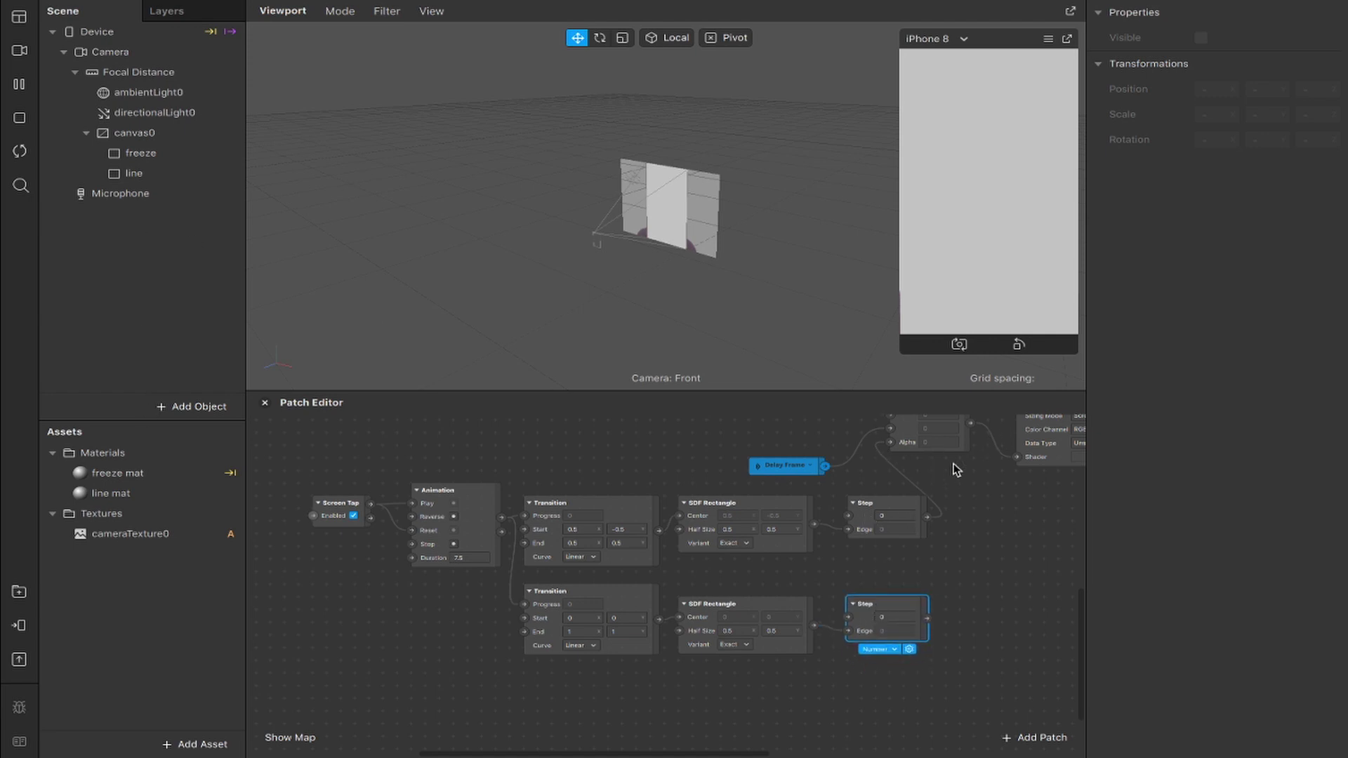
# Drive line mat's diffuse texture from the lower Step patch
pyautogui.click(105, 494)
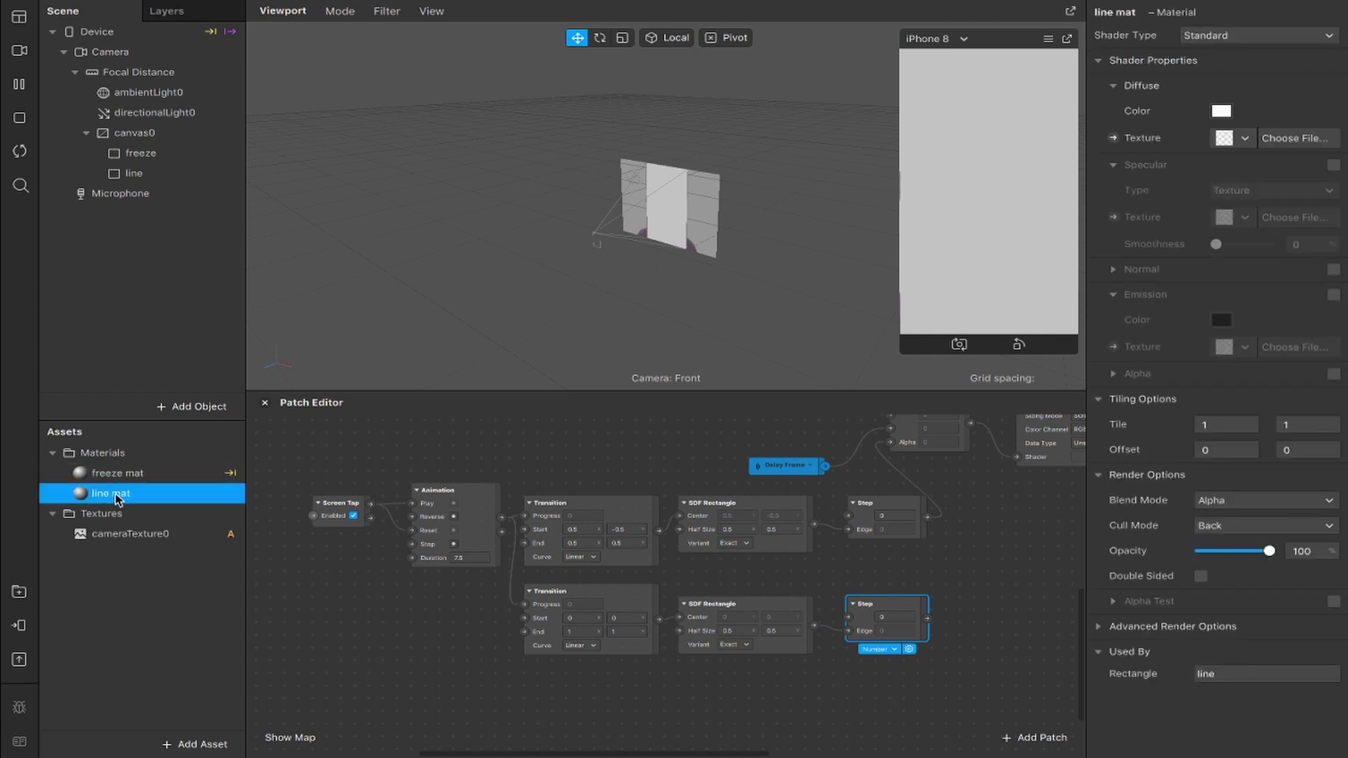
pyautogui.click(1113, 137)
pyautogui.moveTo(703, 597); pyautogui.dragTo(1008, 580)
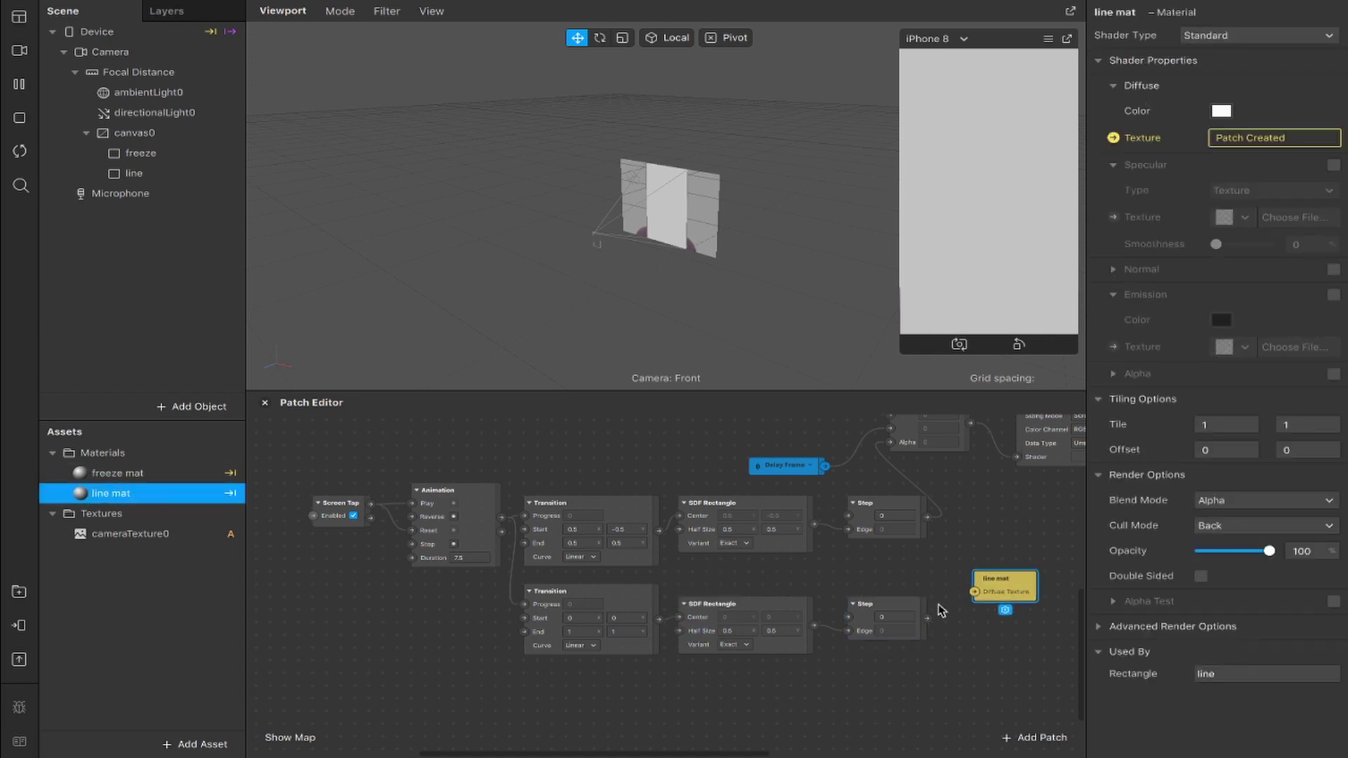
pyautogui.moveTo(926, 621); pyautogui.dragTo(974, 593)
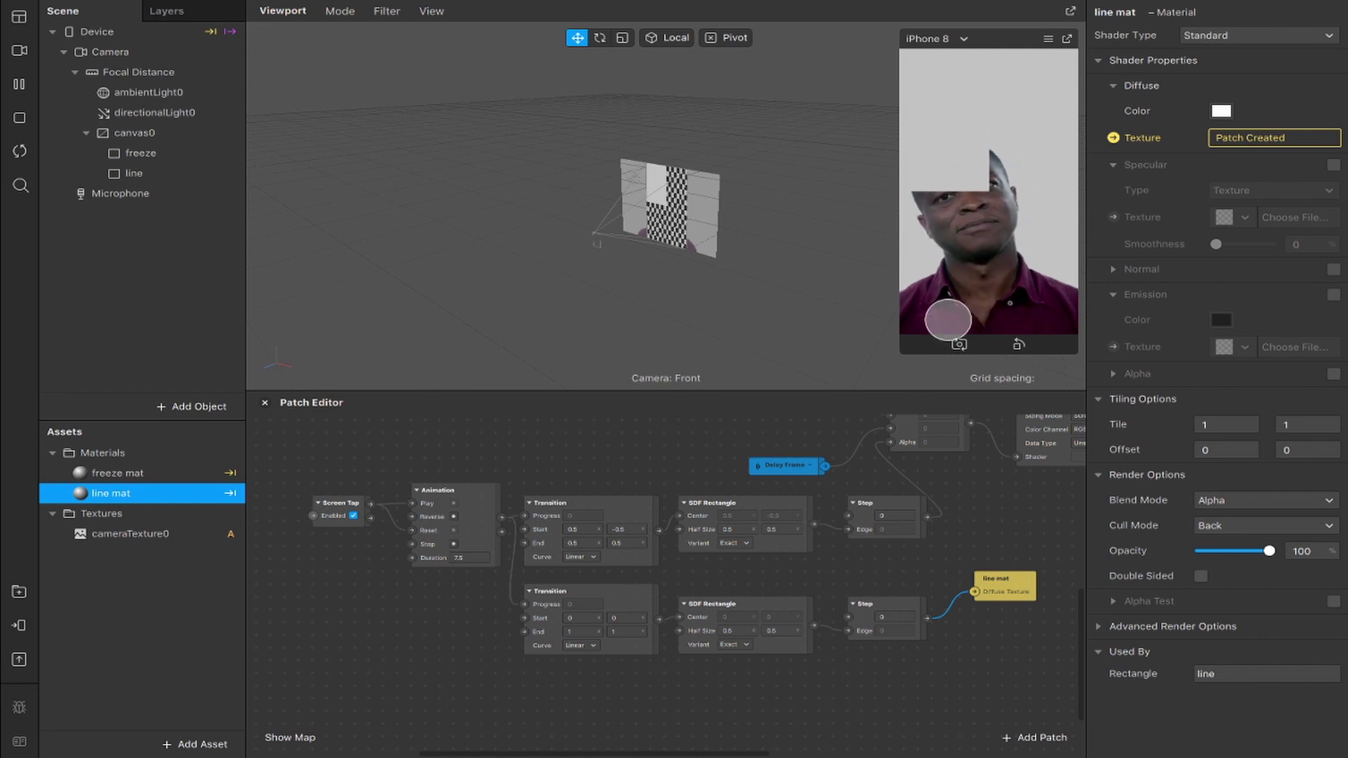
# Set the lower Transition Start to 0.5, -0.01 and its End x to 0.5
pyautogui.click(587, 618)
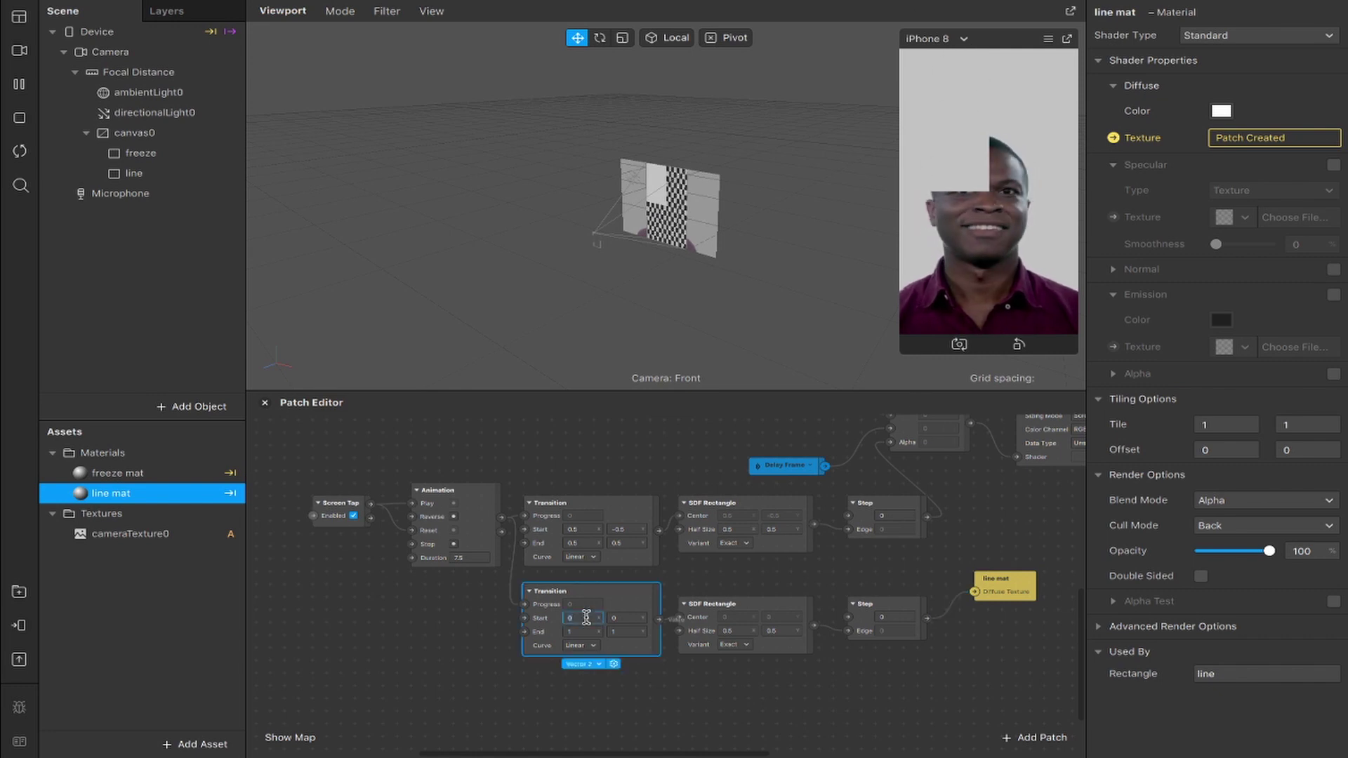
pyautogui.press('Return')
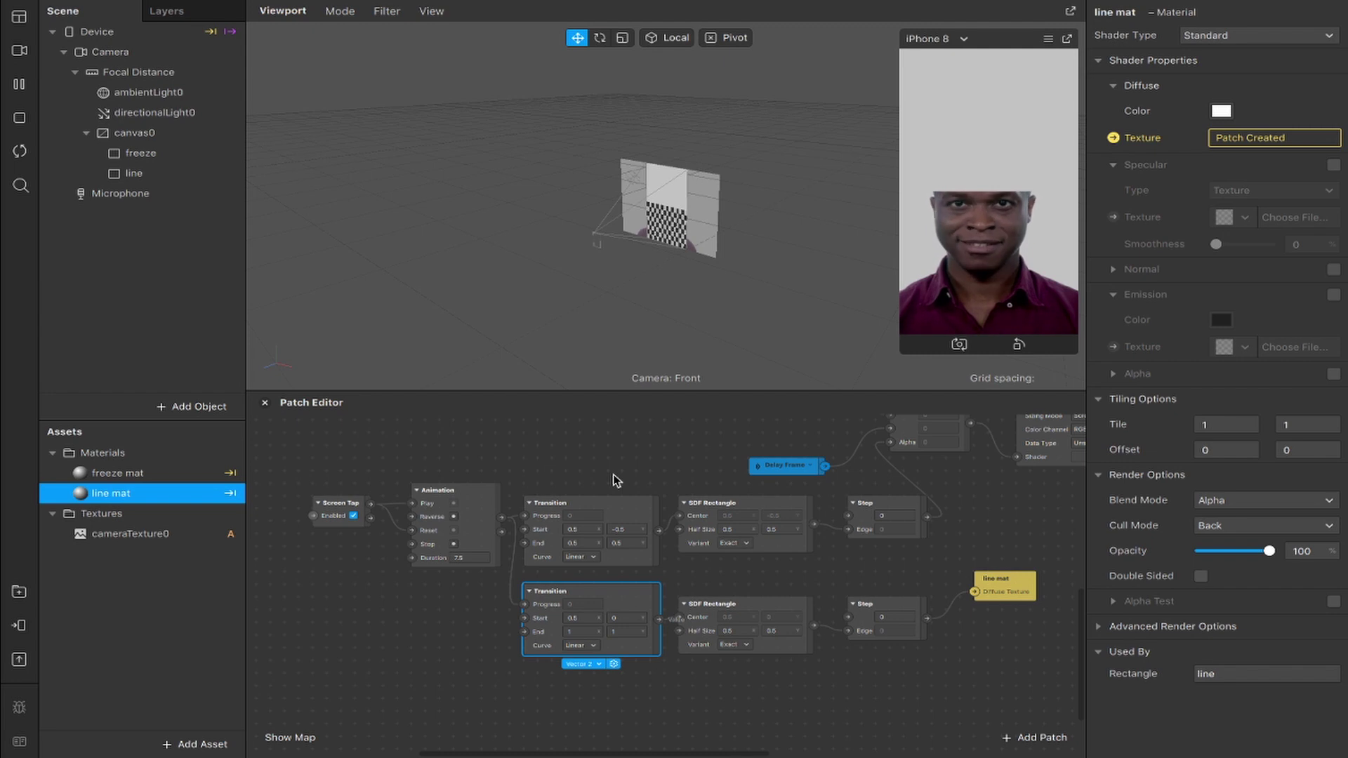
pyautogui.click(488, 629)
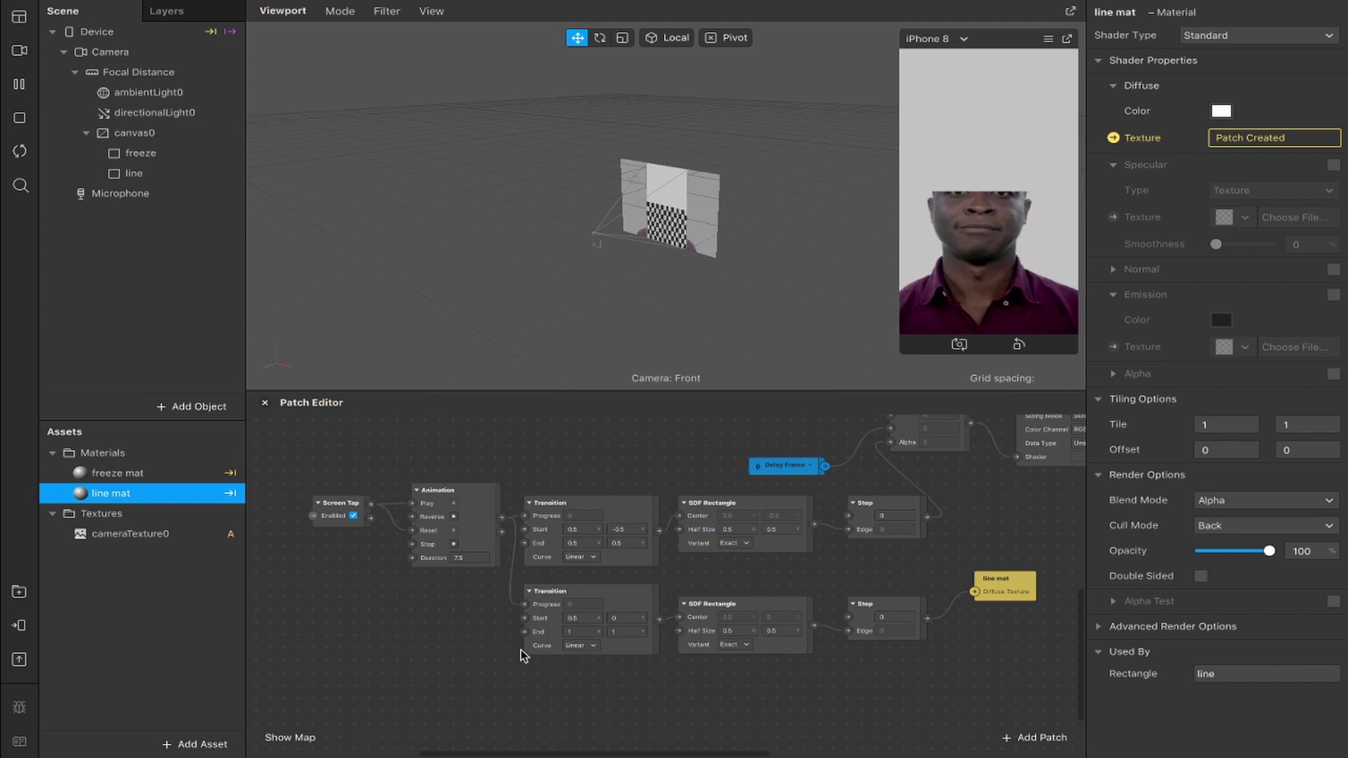
pyautogui.click(624, 619)
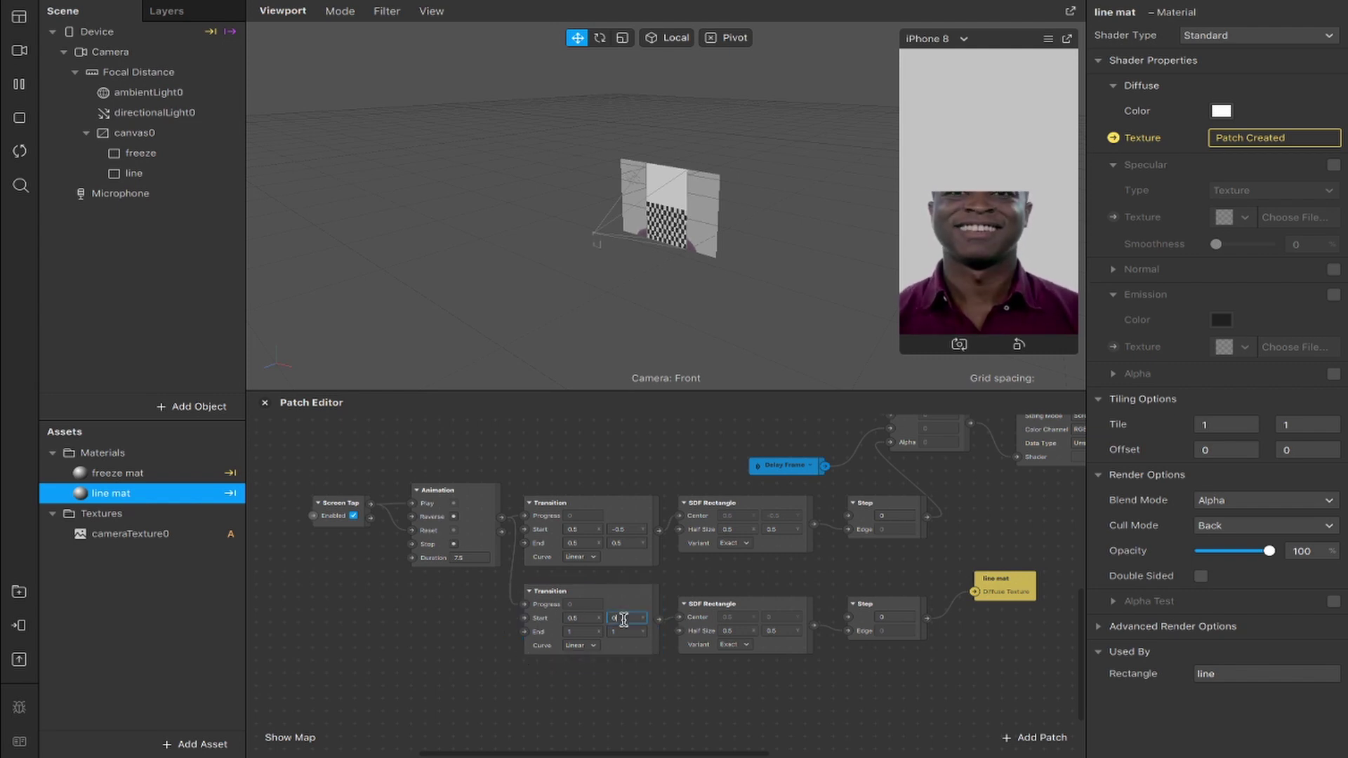
pyautogui.write('-0.01')
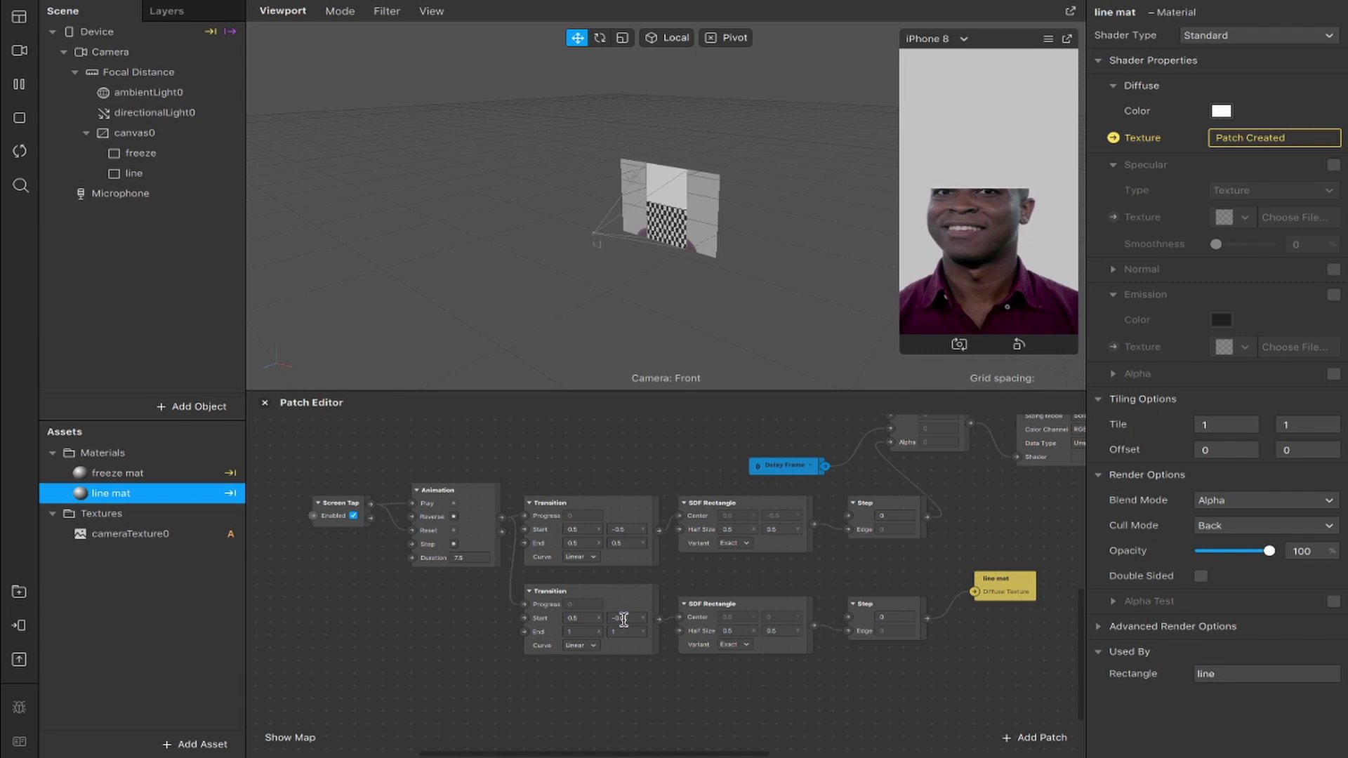
pyautogui.click(583, 631)
pyautogui.press('Return')
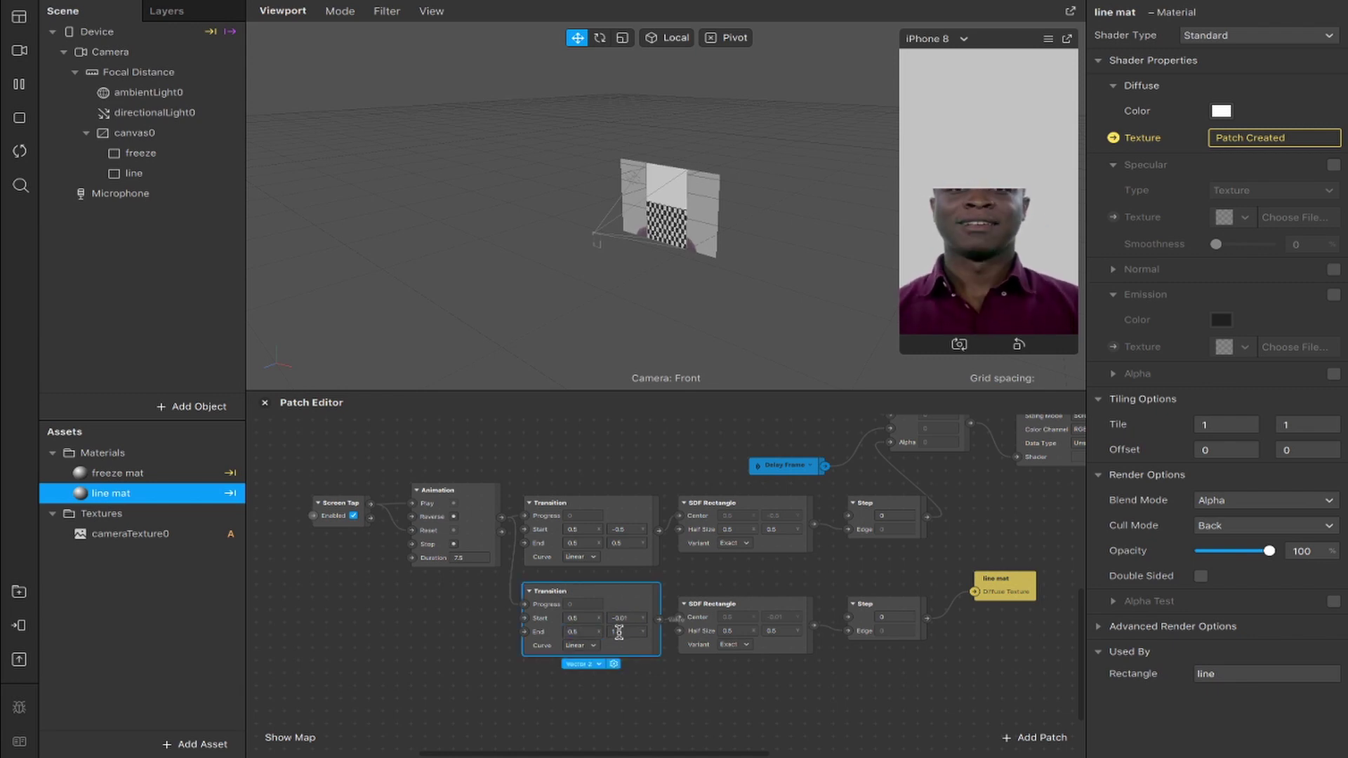
pyautogui.click(668, 636)
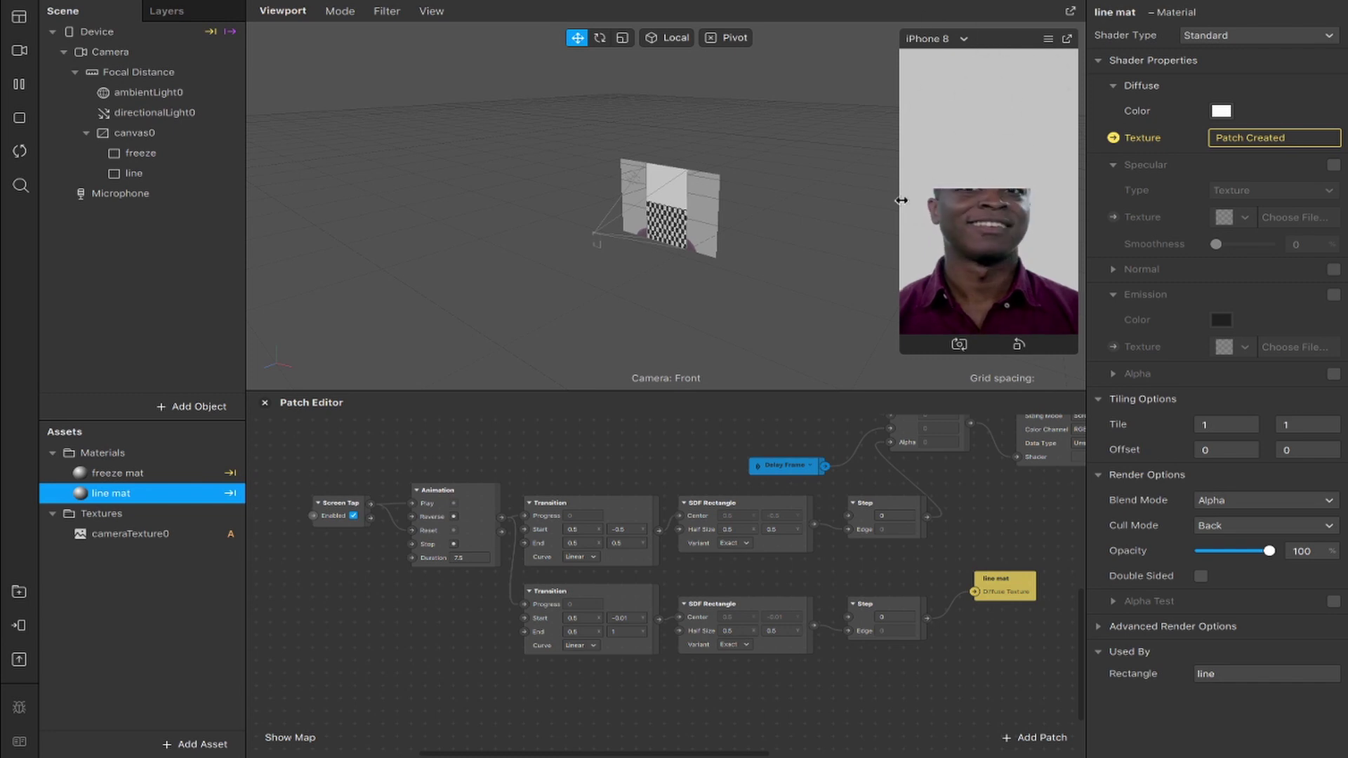
# Set the lower SDF Rectangle's second Half Size value to 0.006
pyautogui.click(780, 631)
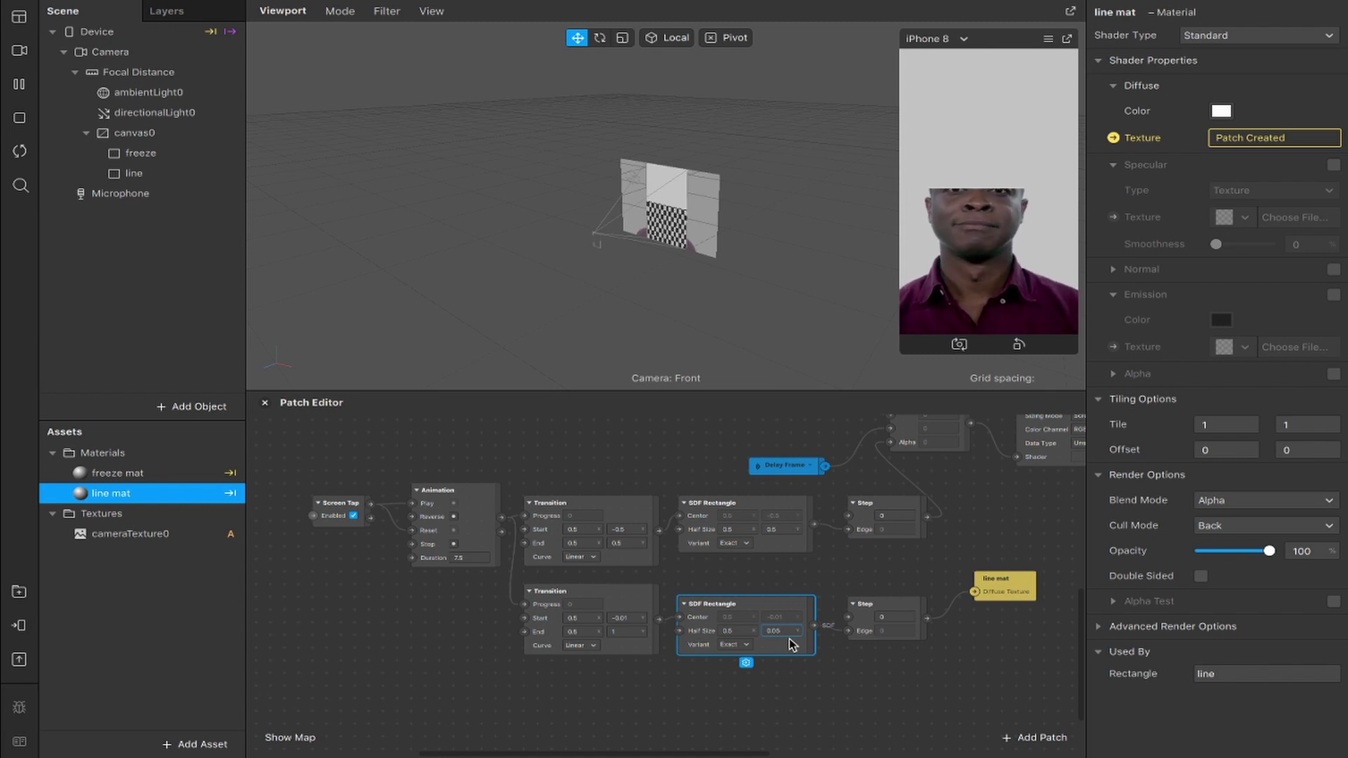
pyautogui.write('0.006')
pyautogui.press('Return')
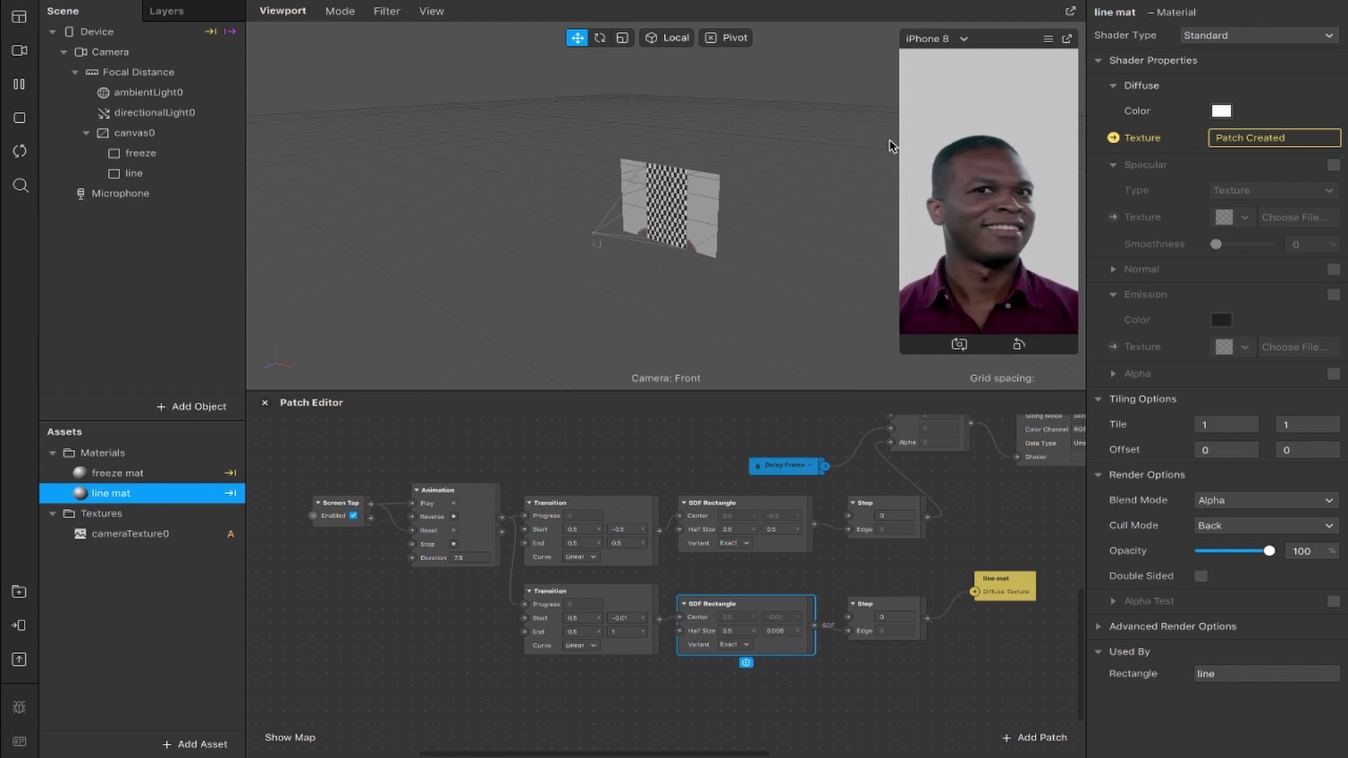
# Make line mat's diffuse colour red and tap the preview to play the sweep
pyautogui.click(1221, 110)
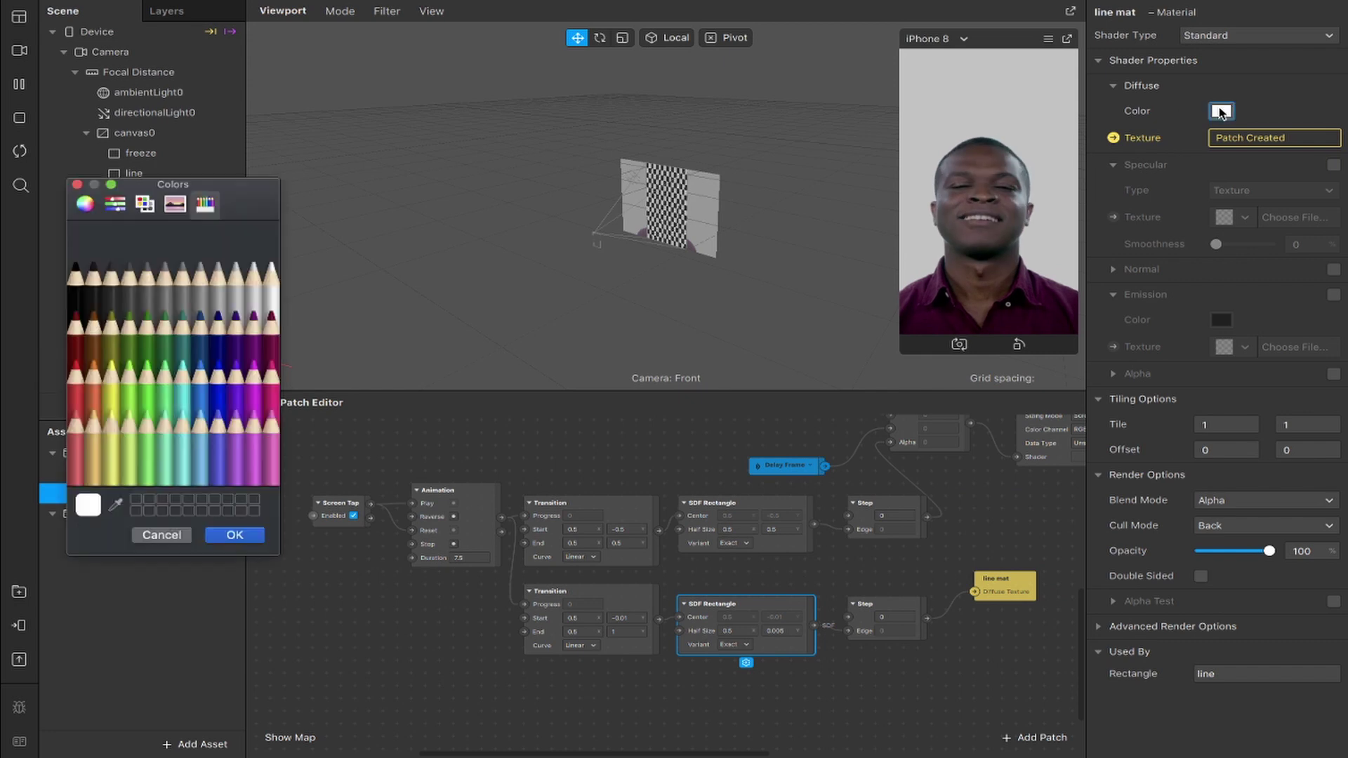
pyautogui.click(76, 369)
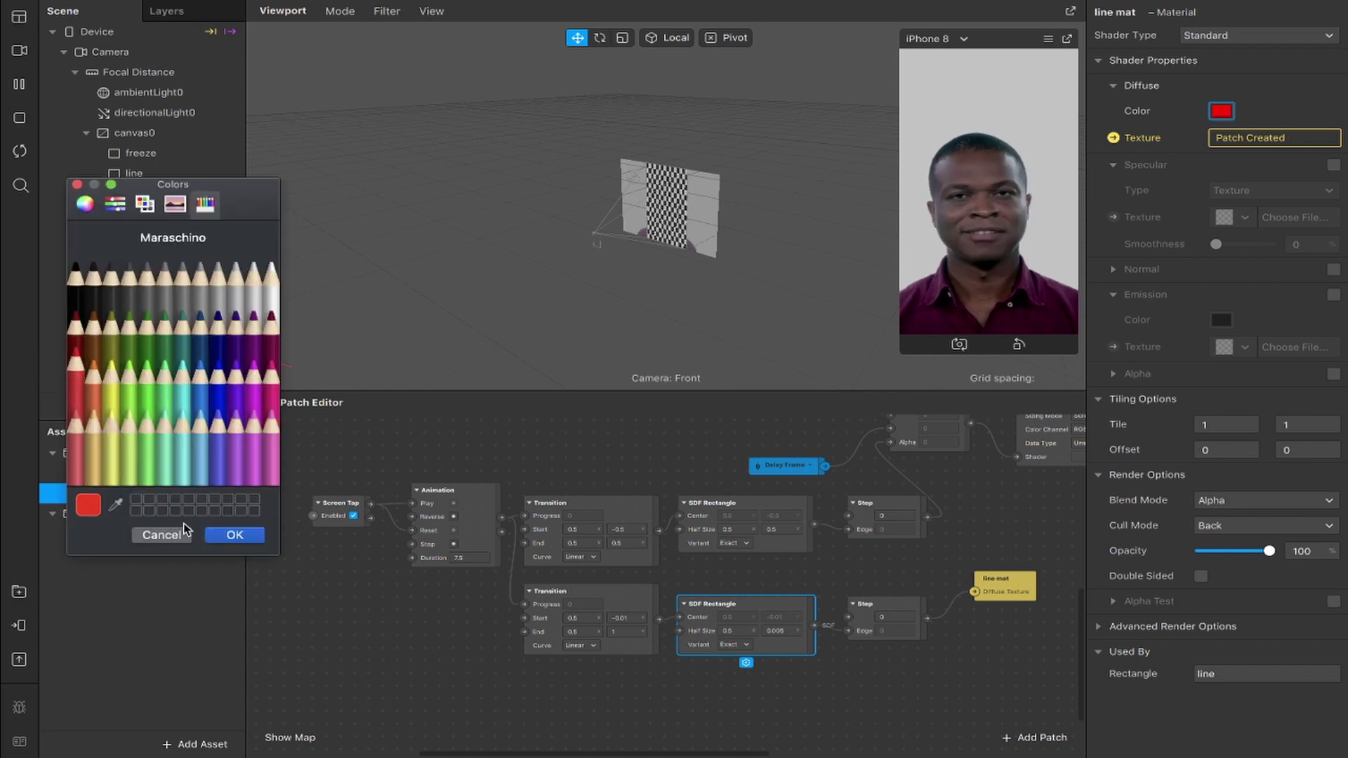
pyautogui.click(220, 535)
pyautogui.click(1007, 144)
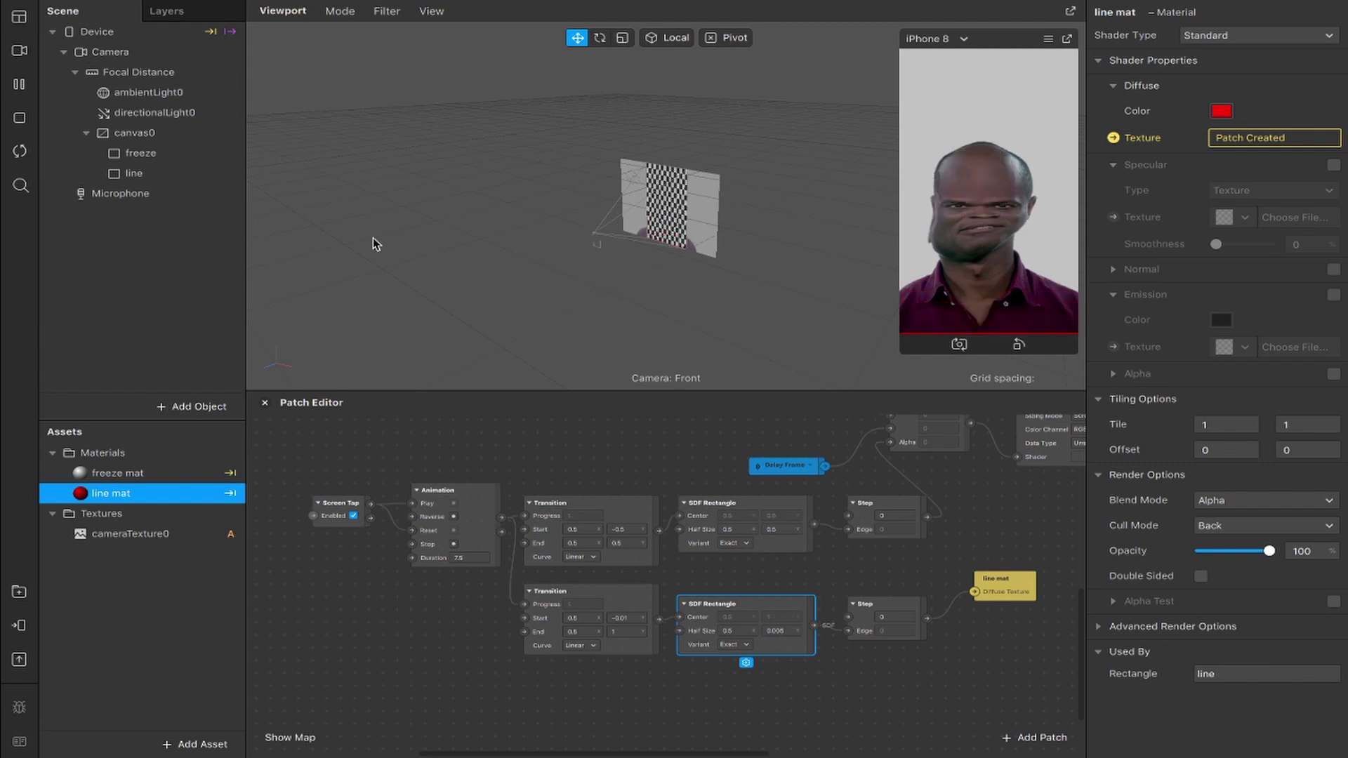
pyautogui.click(544, 465)
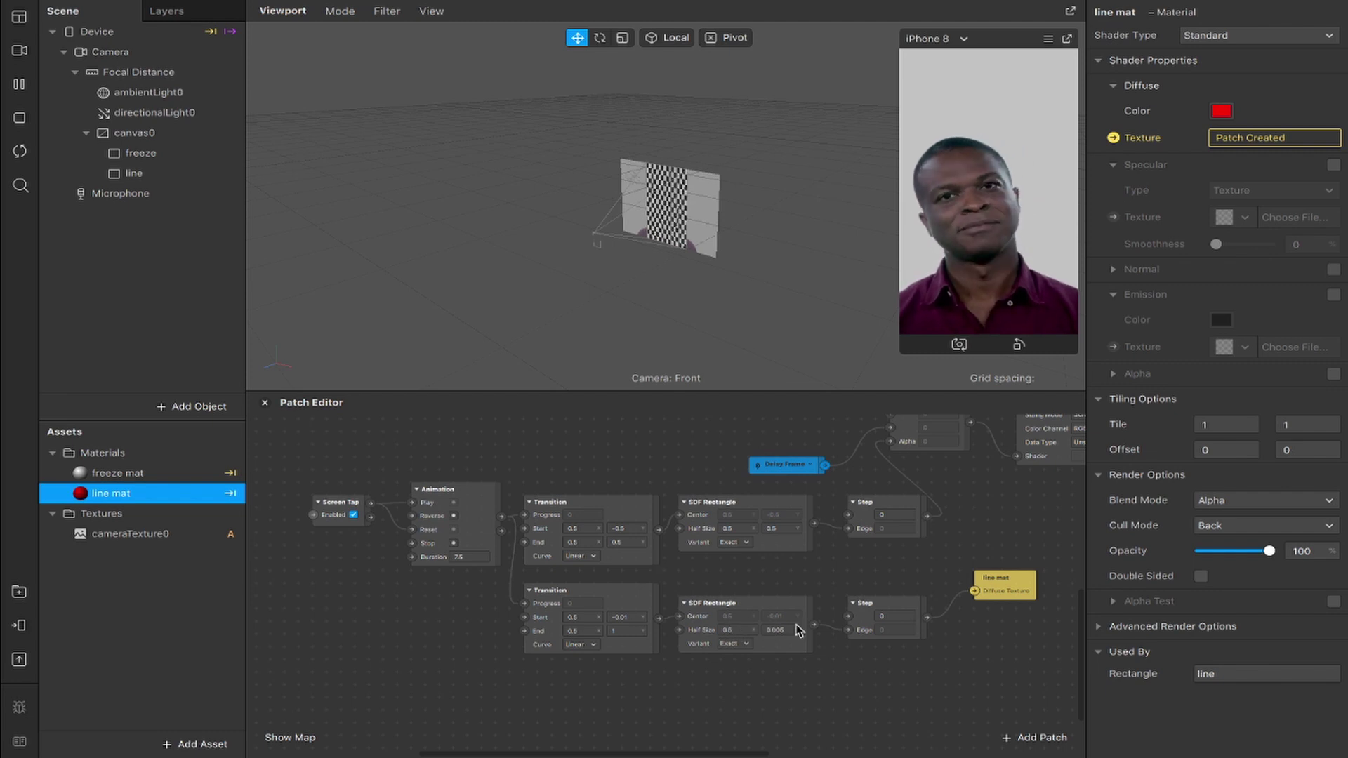
# Set the rectangle Half Size to 0.005, 0.5 and the Transition to -0.01, 0.5 → 1.01, 0.5
pyautogui.click(742, 627)
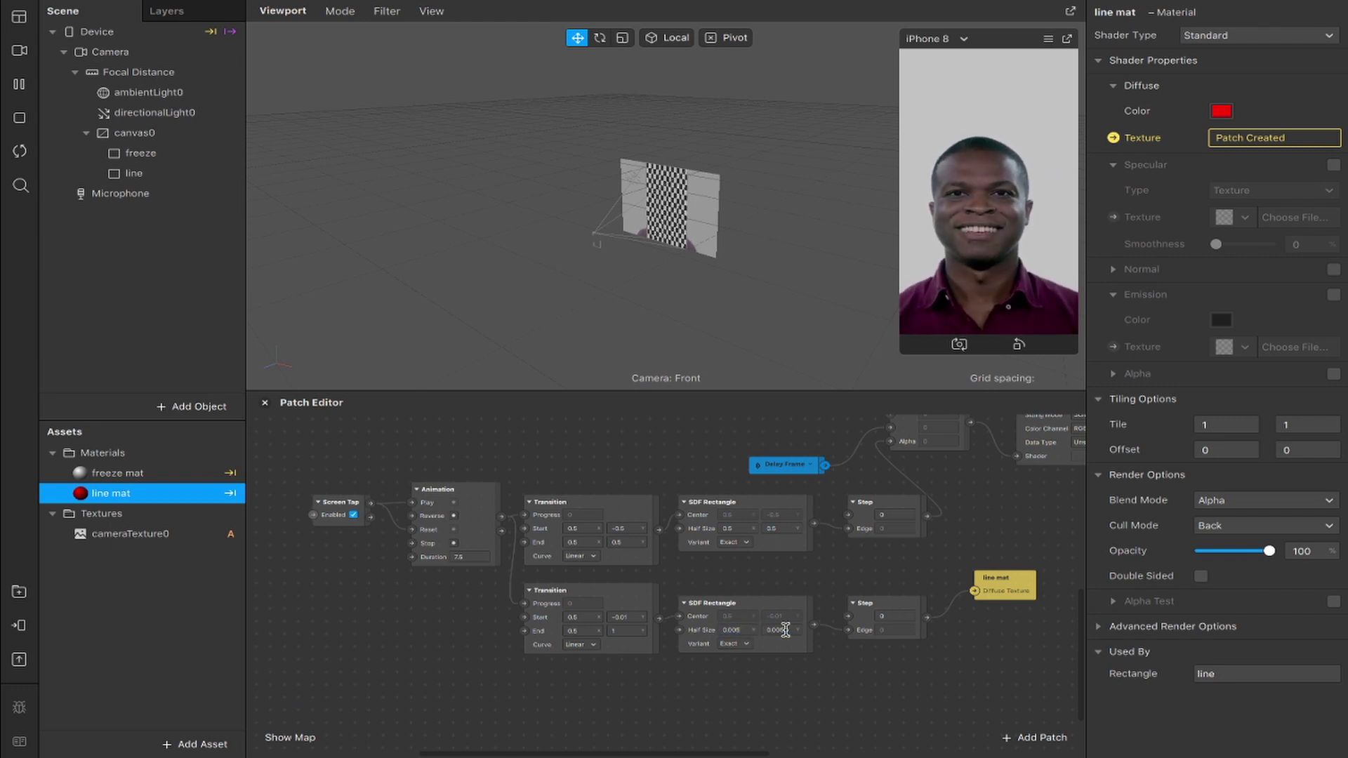
pyautogui.write('.5')
pyautogui.press('Return')
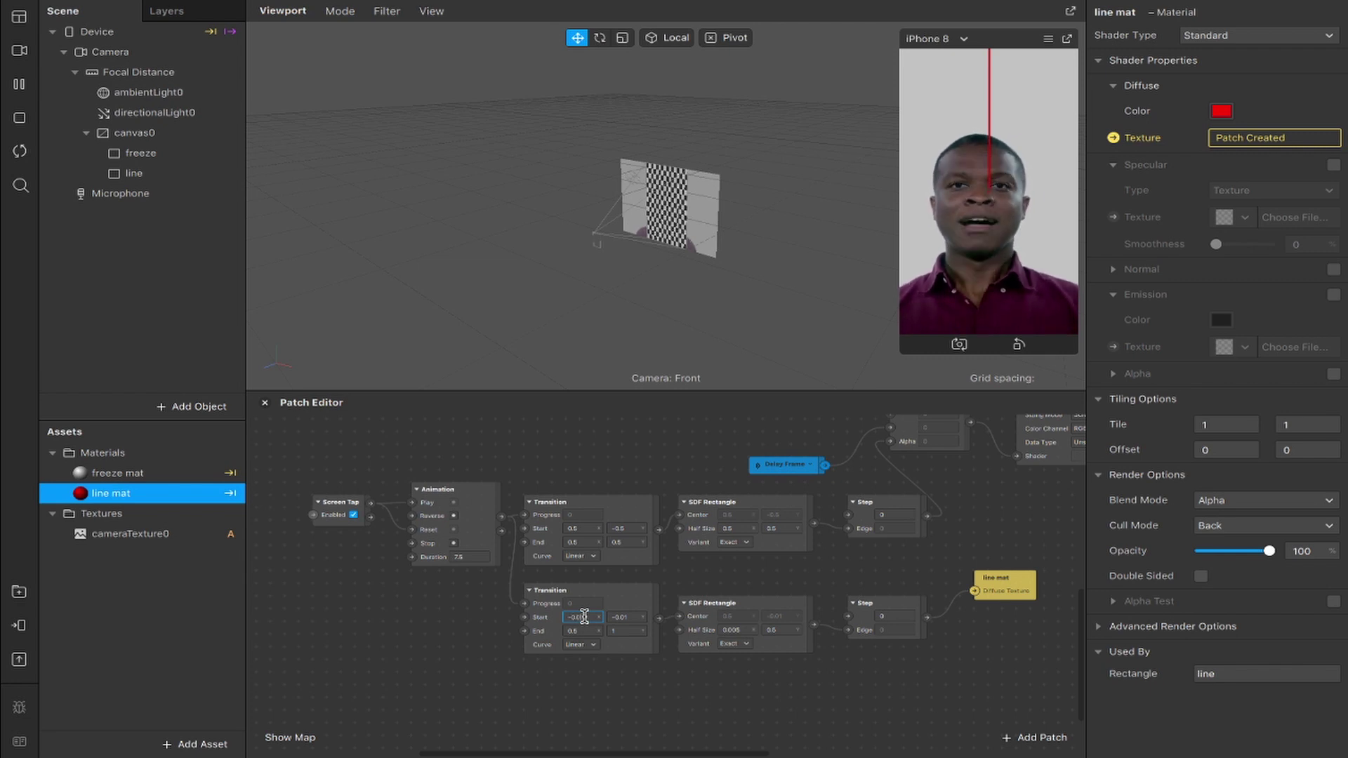
pyautogui.click(582, 630)
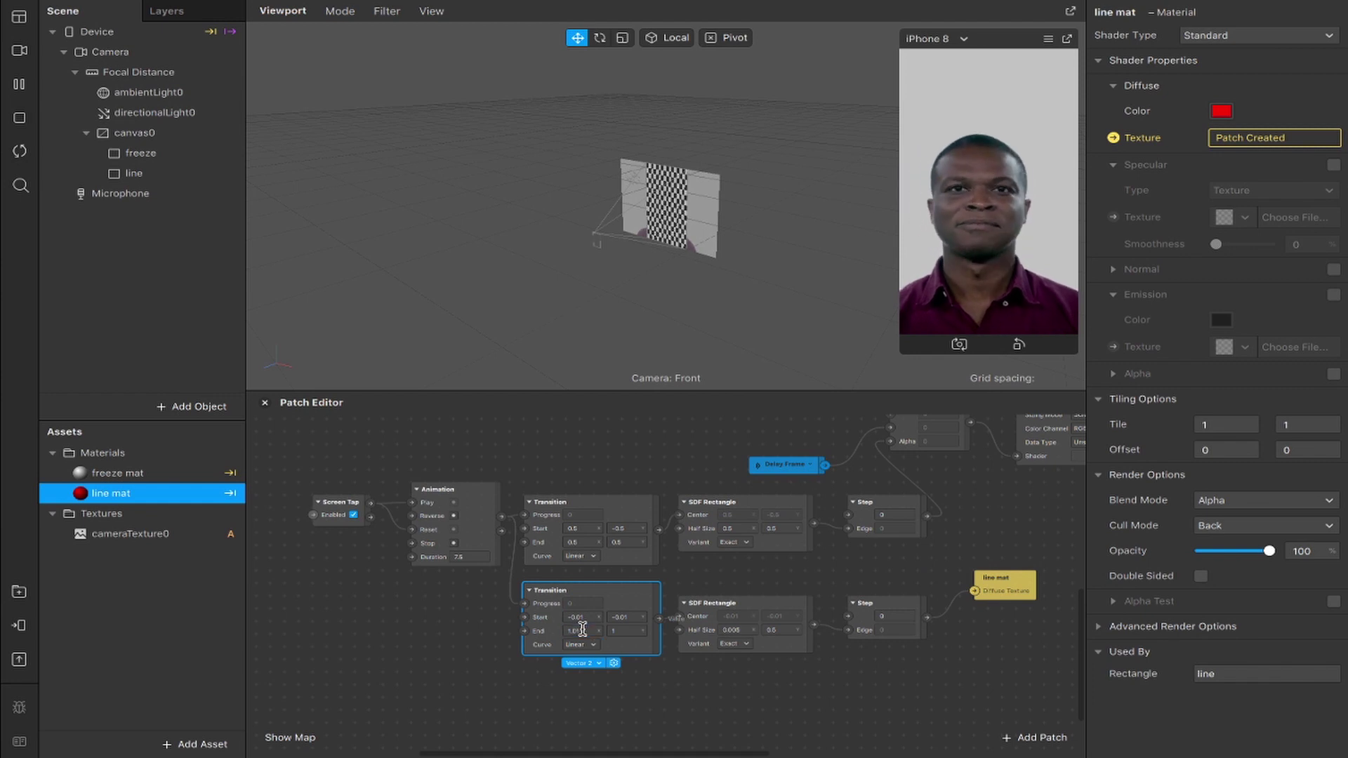
pyautogui.click(629, 615)
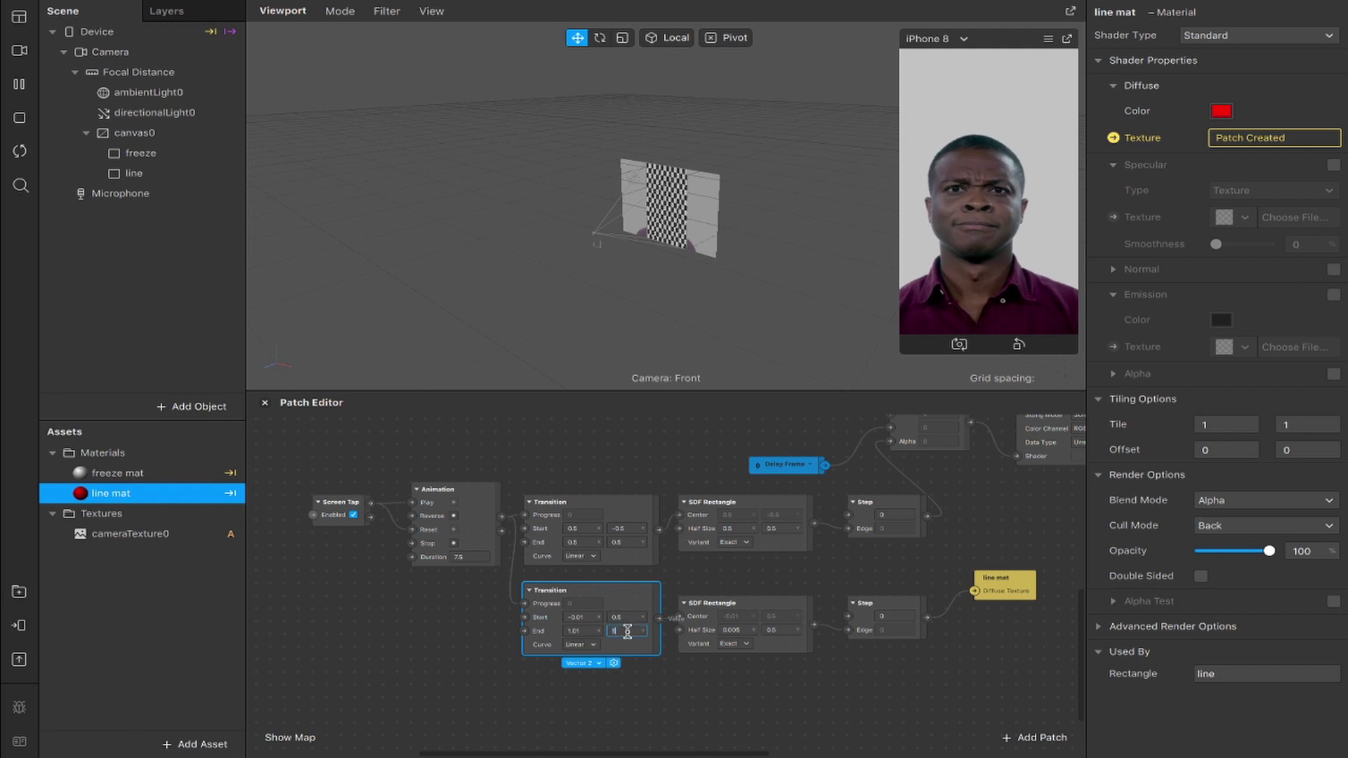
# Tap the preview to trigger the sweep, then restart it to the live camera
pyautogui.click(1001, 253)
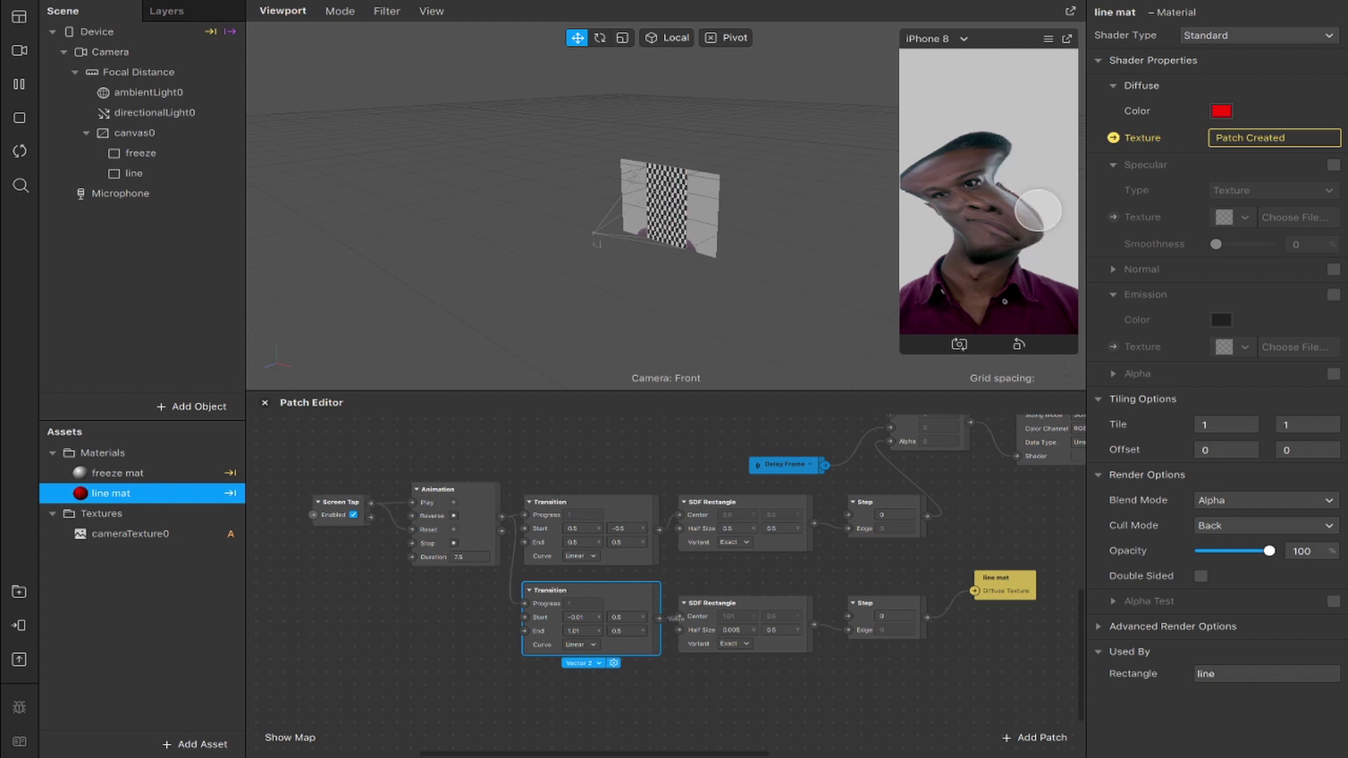
pyautogui.click(21, 159)
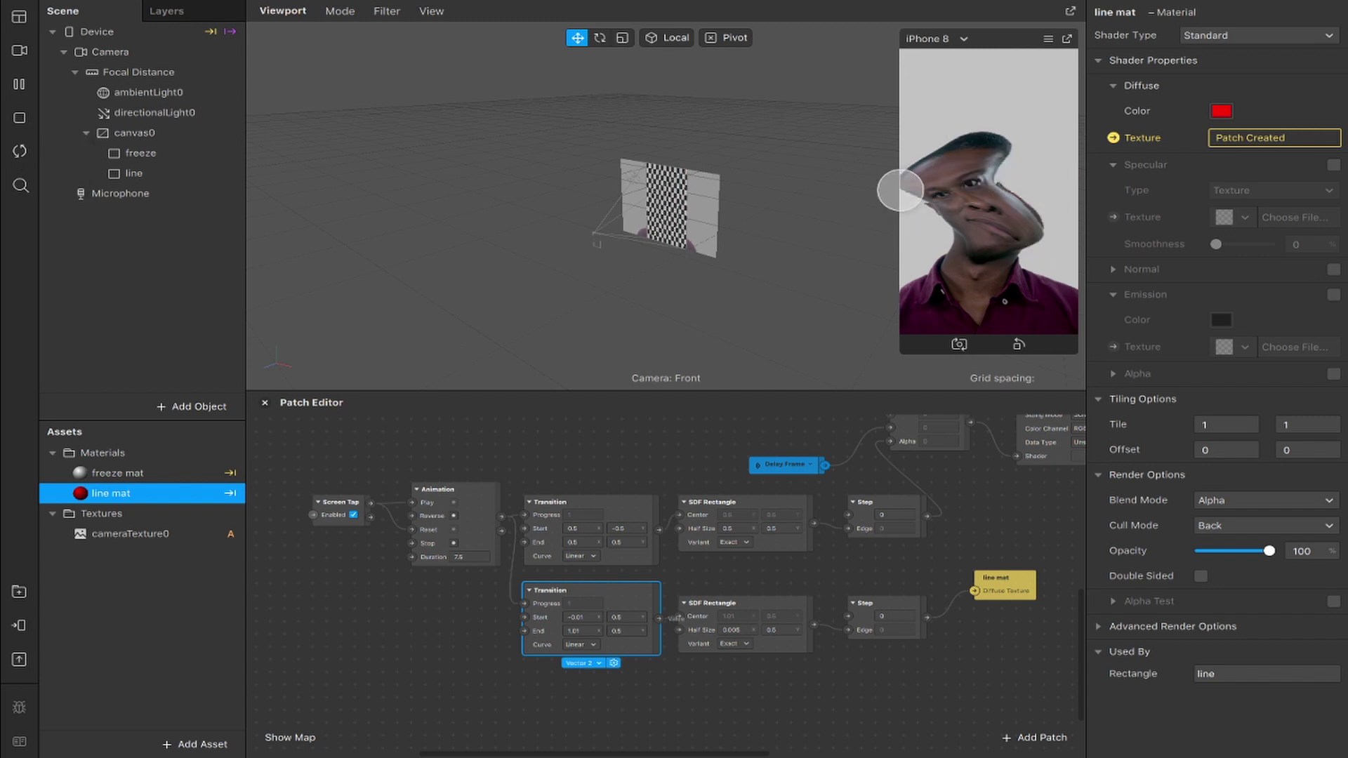
pyautogui.click(20, 152)
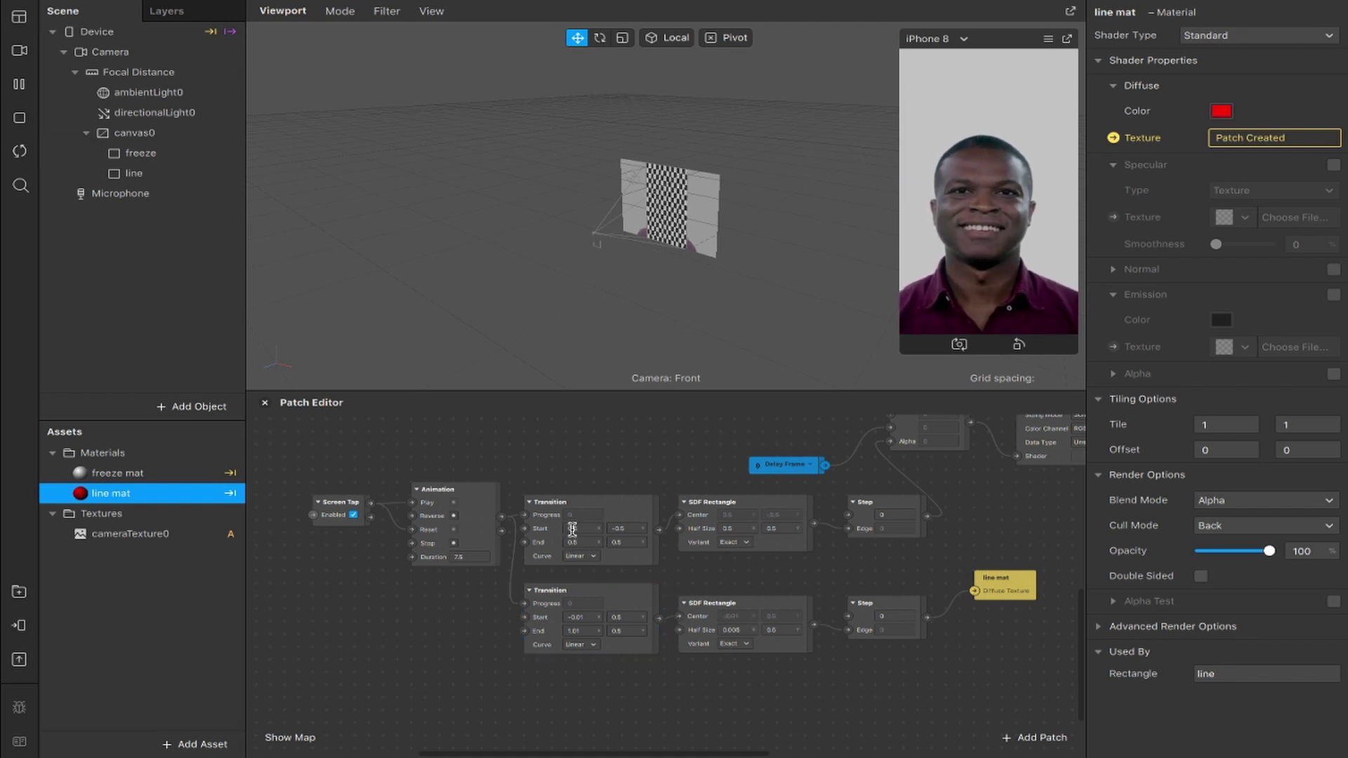
# Set the freeze Transition Start to -0.5, 0.5 and test the sweep in the preview
pyautogui.click(629, 529)
pyautogui.click(575, 529)
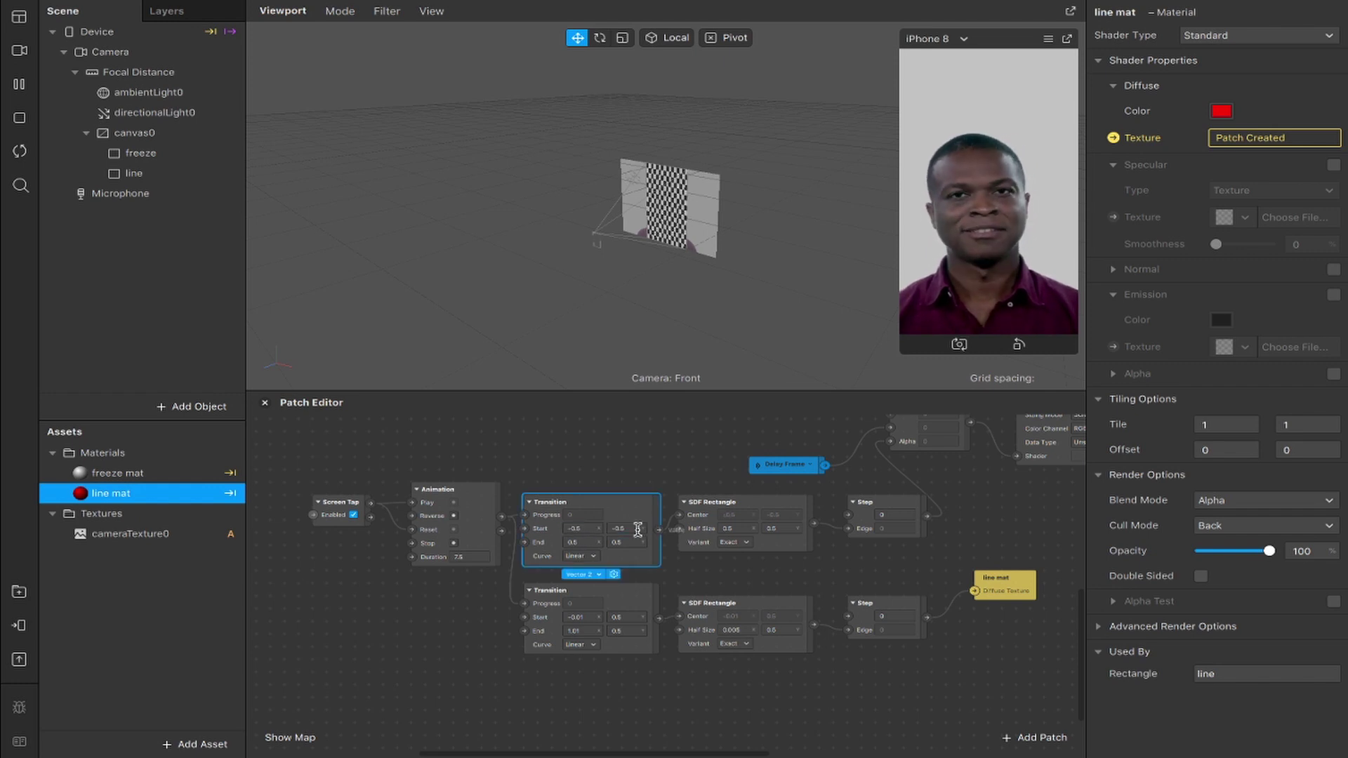
pyautogui.click(625, 530)
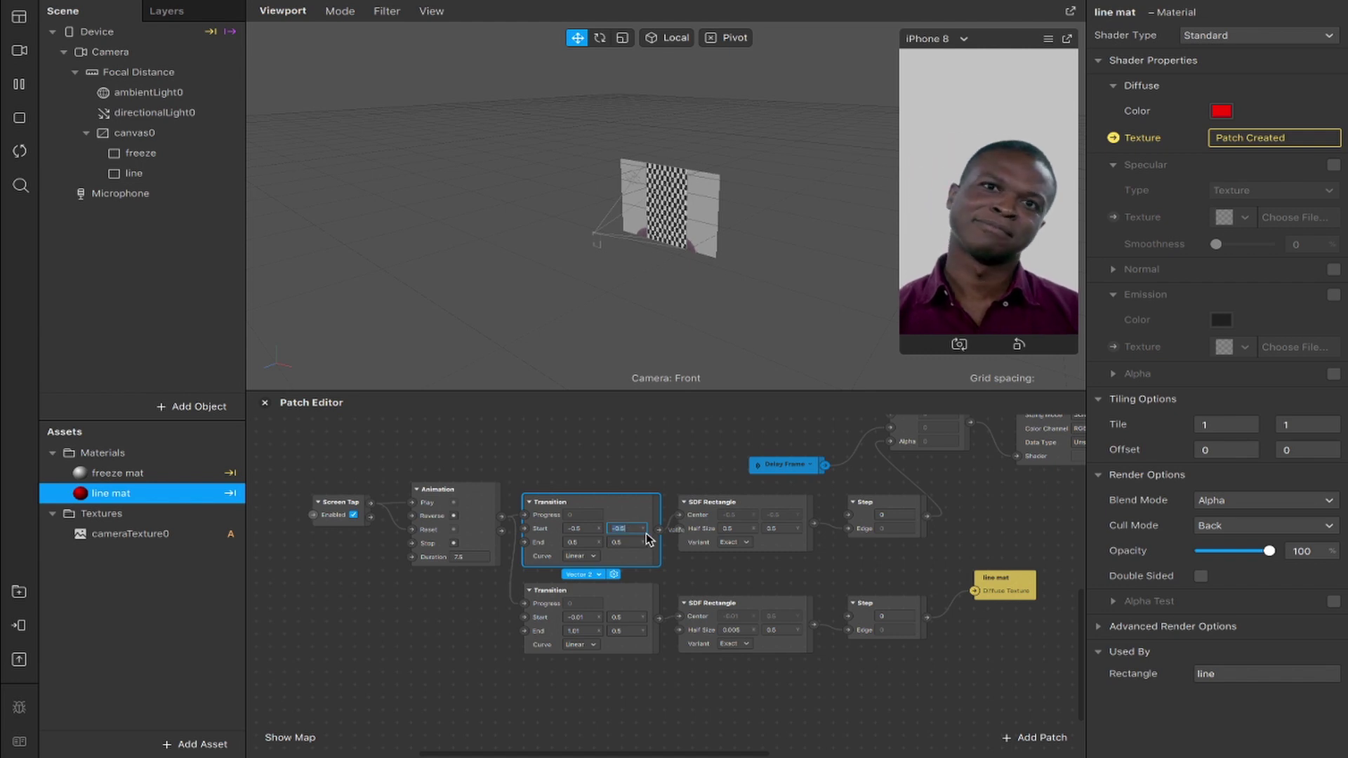
pyautogui.click(666, 465)
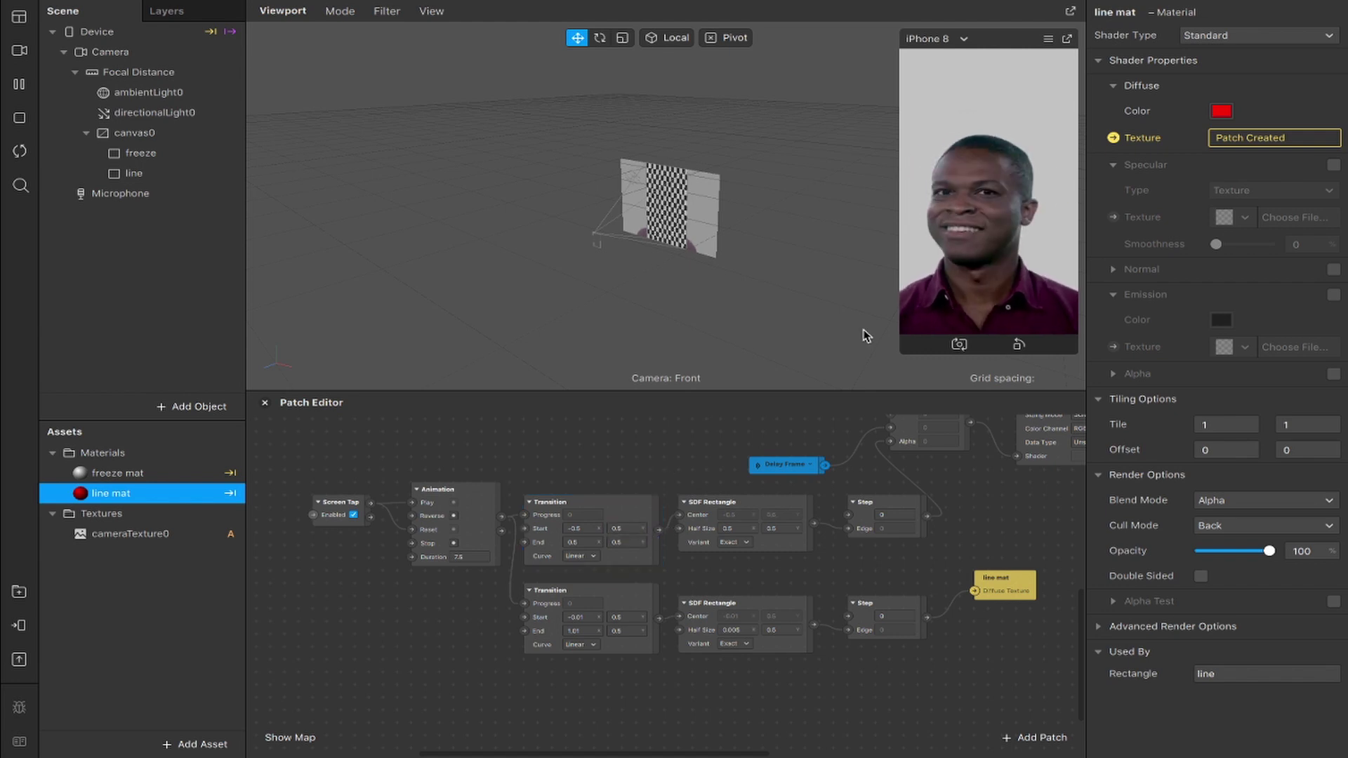
pyautogui.click(958, 197)
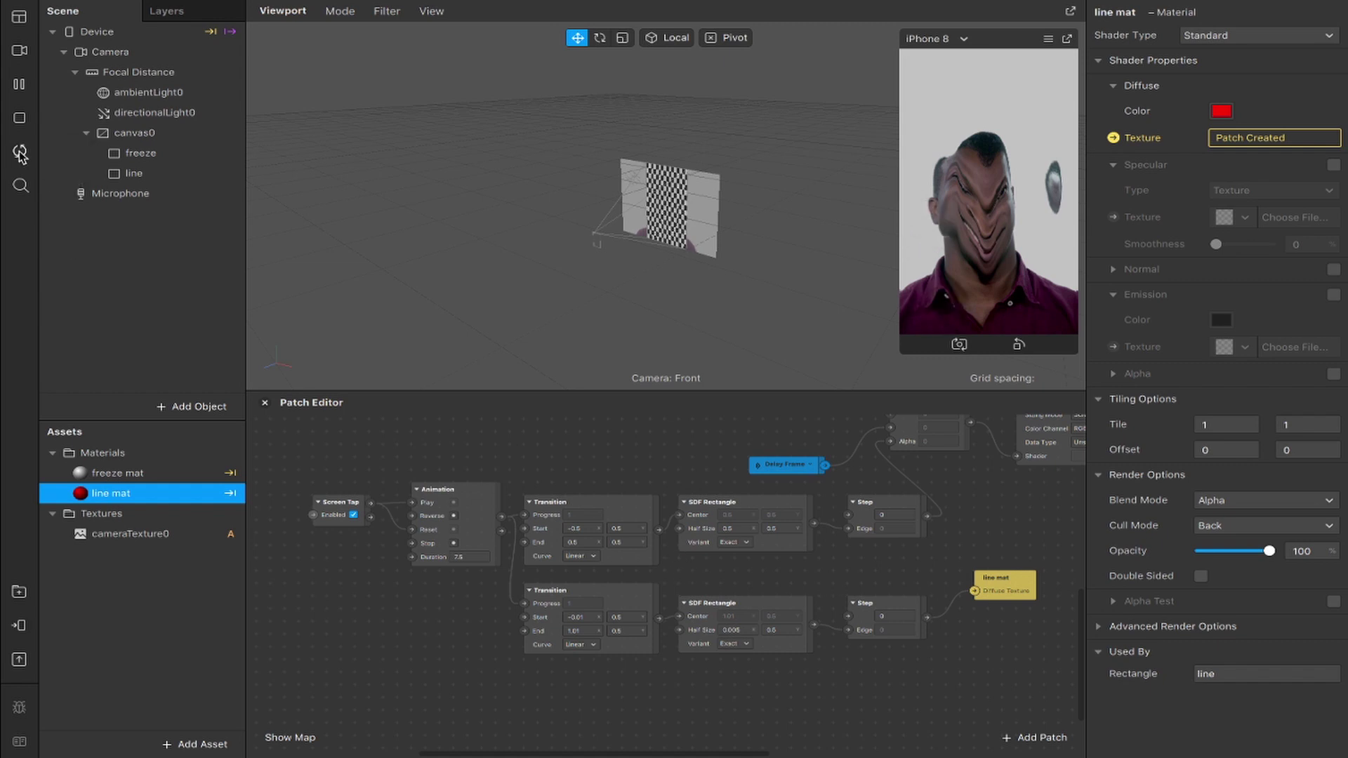
pyautogui.click(958, 120)
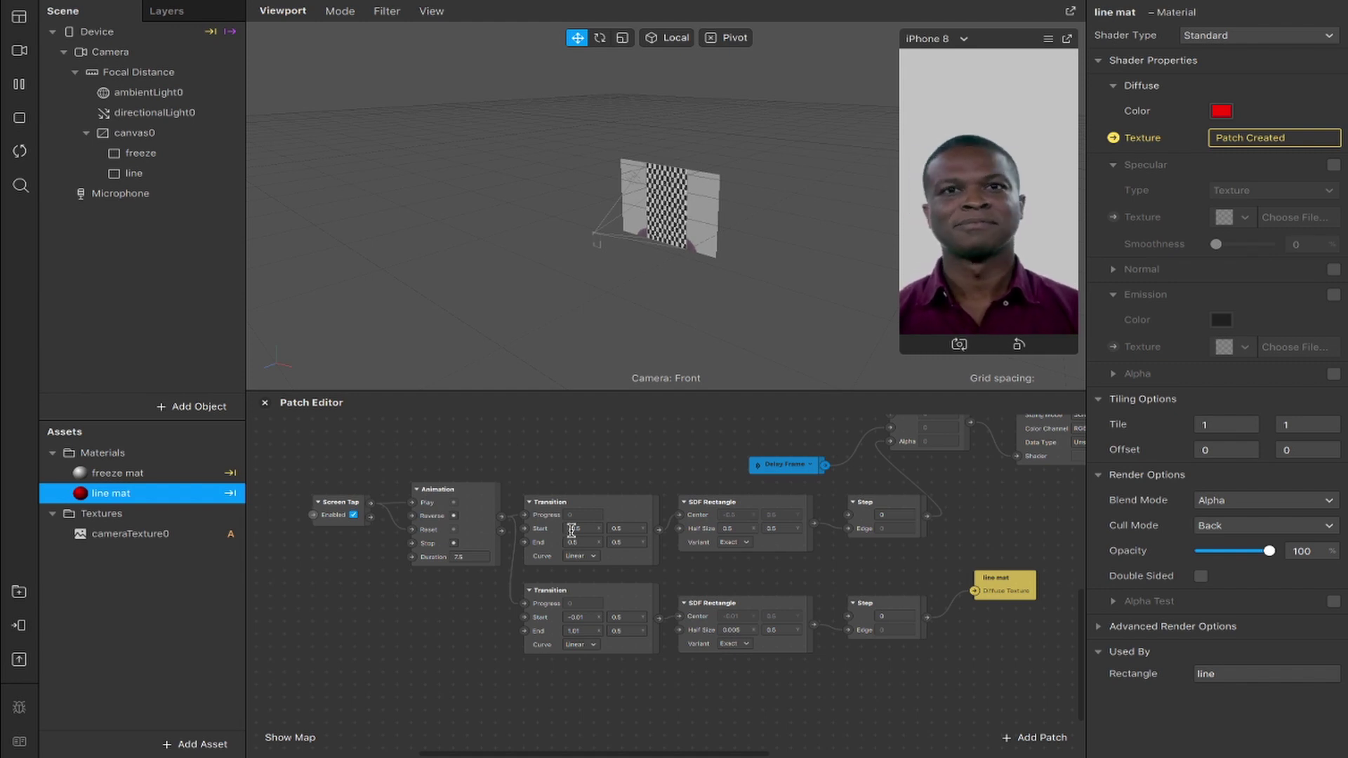
# Switch the preview source to the live FaceTime HD Camera
pyautogui.click(566, 436)
pyautogui.click(19, 51)
pyautogui.click(98, 79)
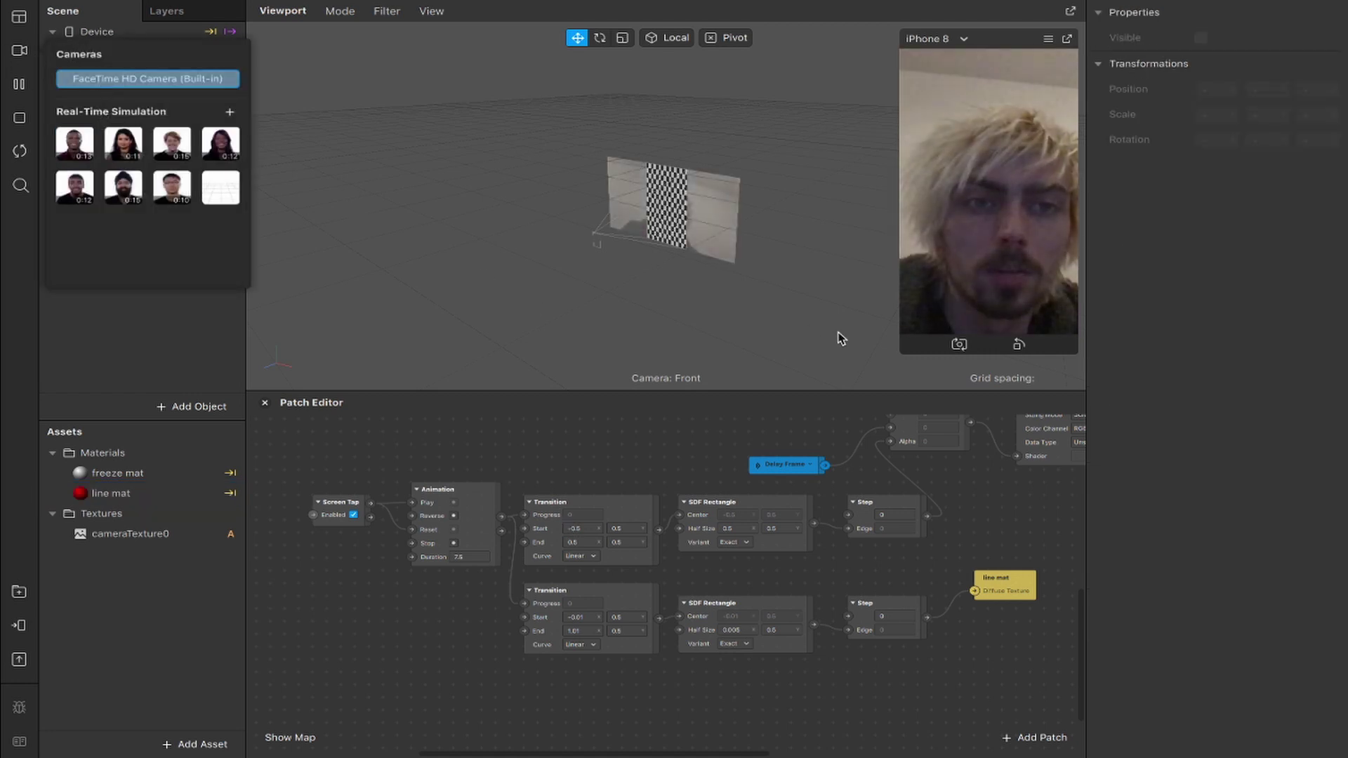
# Close the camera choices and tap the live preview to start the effect
pyautogui.click(803, 321)
pyautogui.click(987, 286)
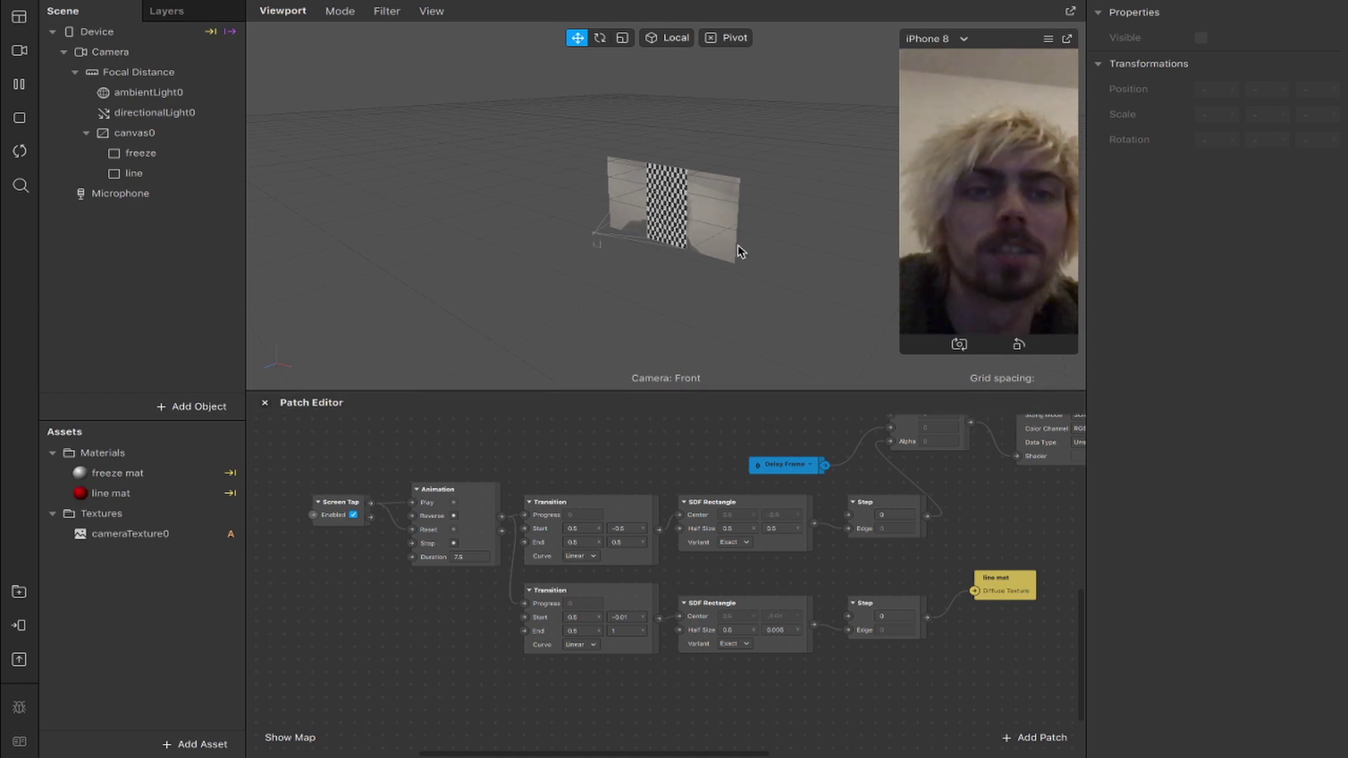
pyautogui.click(1023, 60)
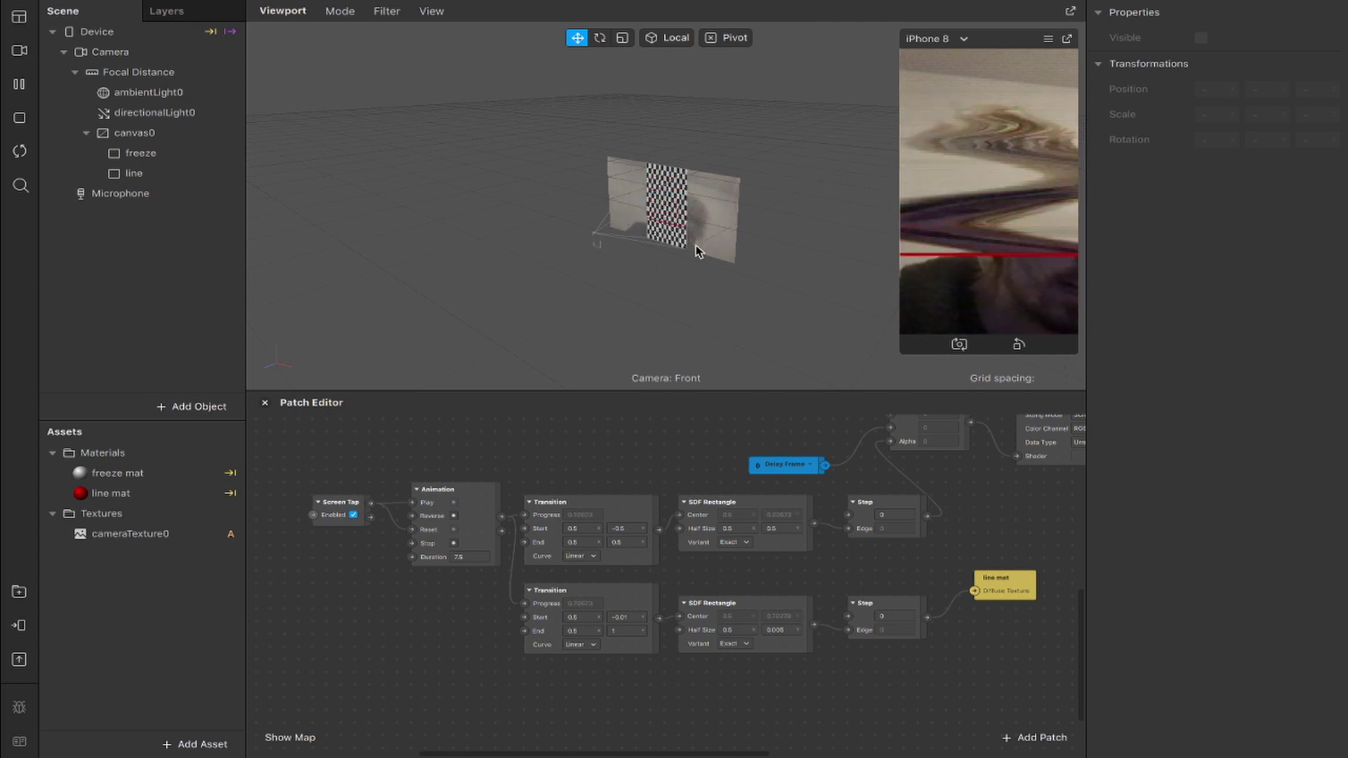
# Redo the Transition and Half Size edits and restart the effect preview
pyautogui.scroll(5, 690, 566)
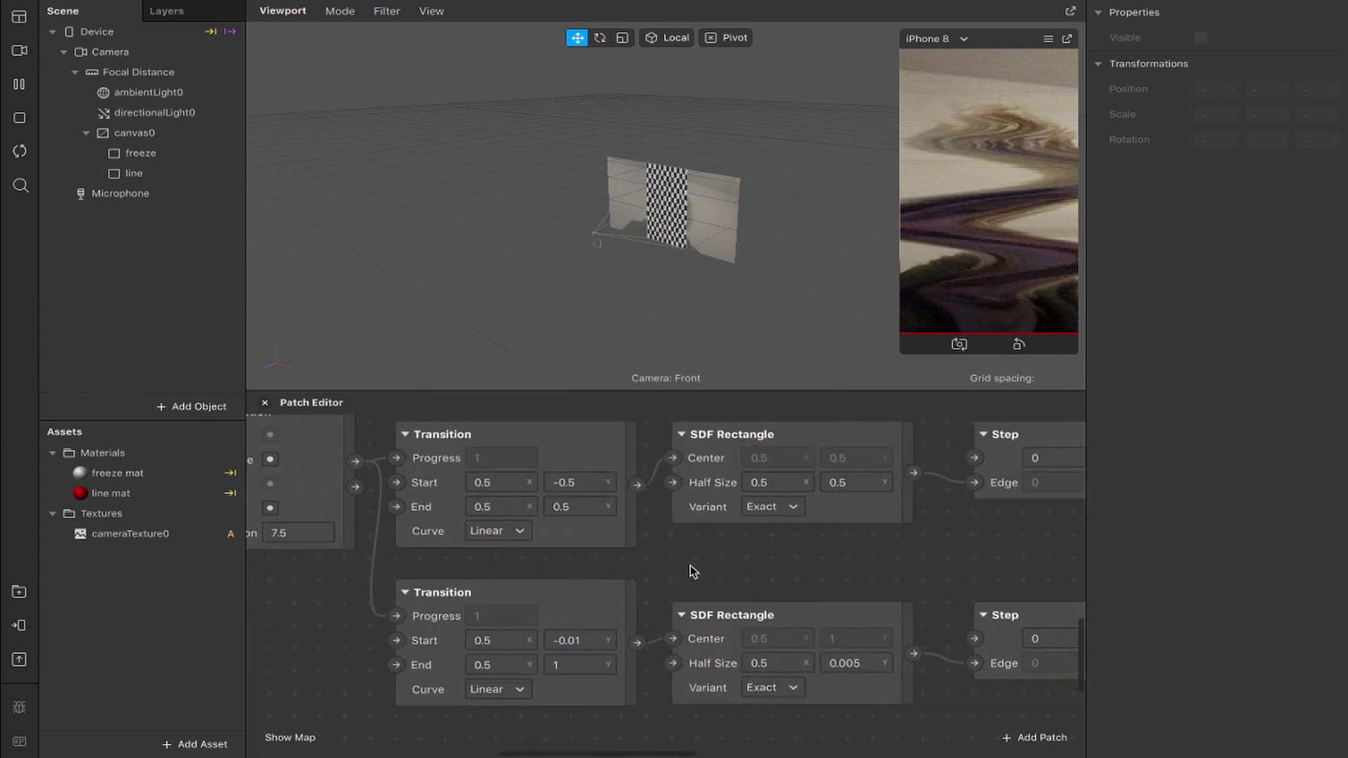
pyautogui.scroll(2, 688, 583)
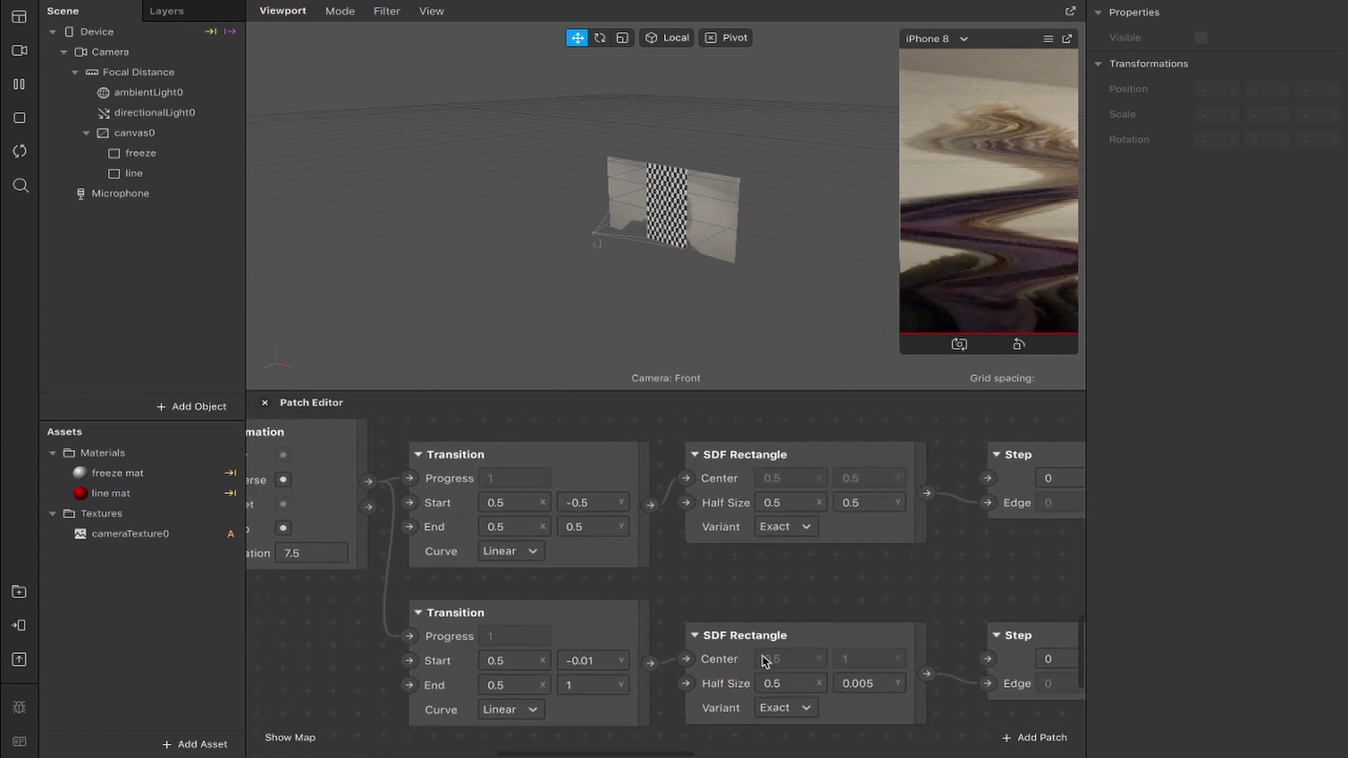
pyautogui.hotkey('ctrl', 'z')
pyautogui.hotkey('ctrl', 'z')
pyautogui.hotkey('ctrl', 'z')
pyautogui.hotkey('ctrl', 'z')
pyautogui.hotkey('ctrl', 'z')
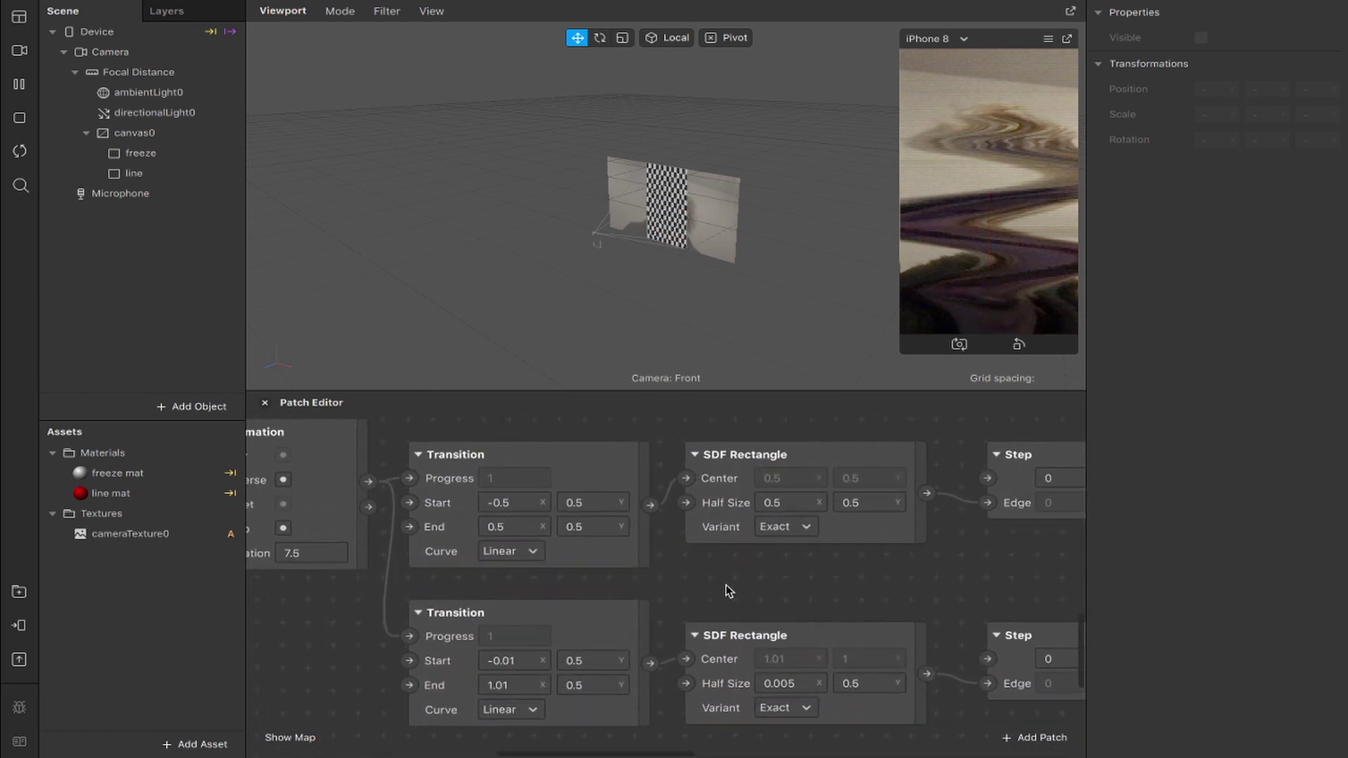
pyautogui.click(20, 151)
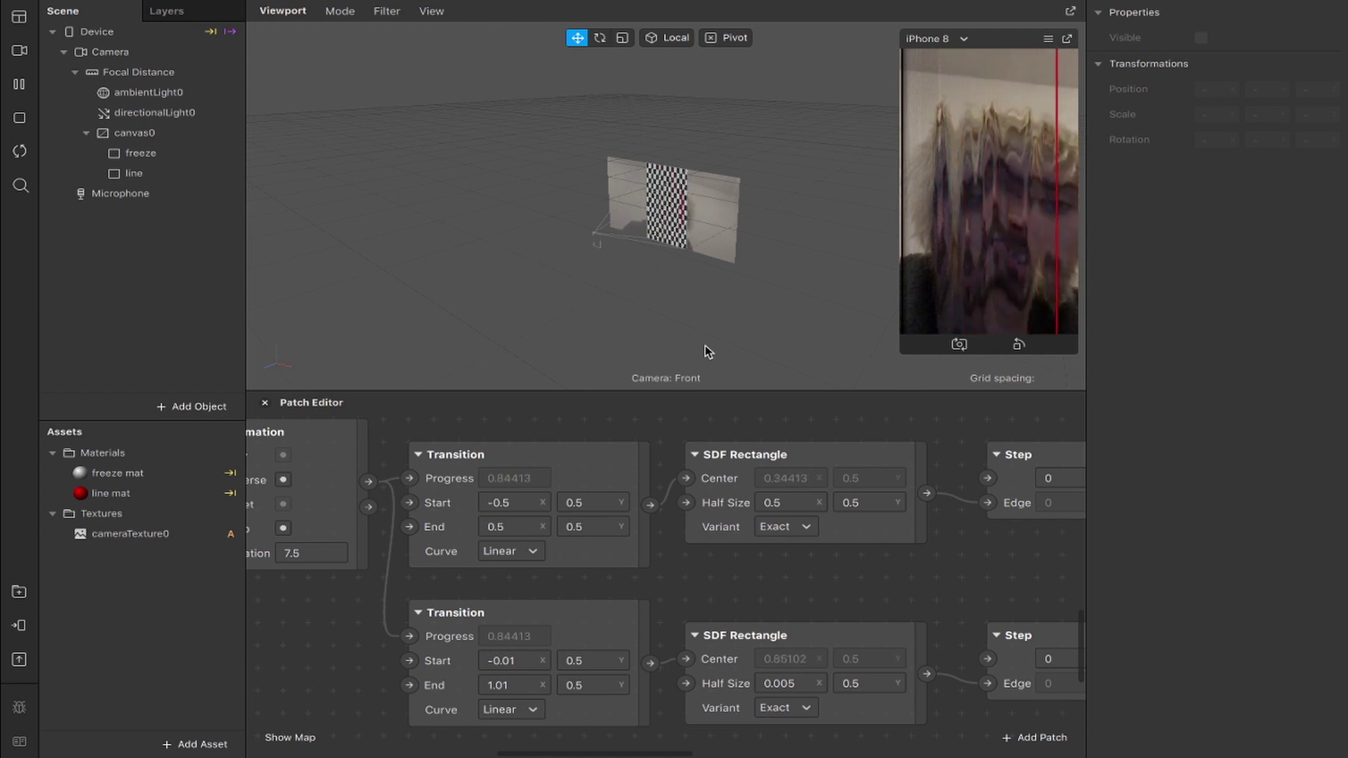
pyautogui.scroll(-5, 672, 519)
pyautogui.scroll(-3, 672, 520)
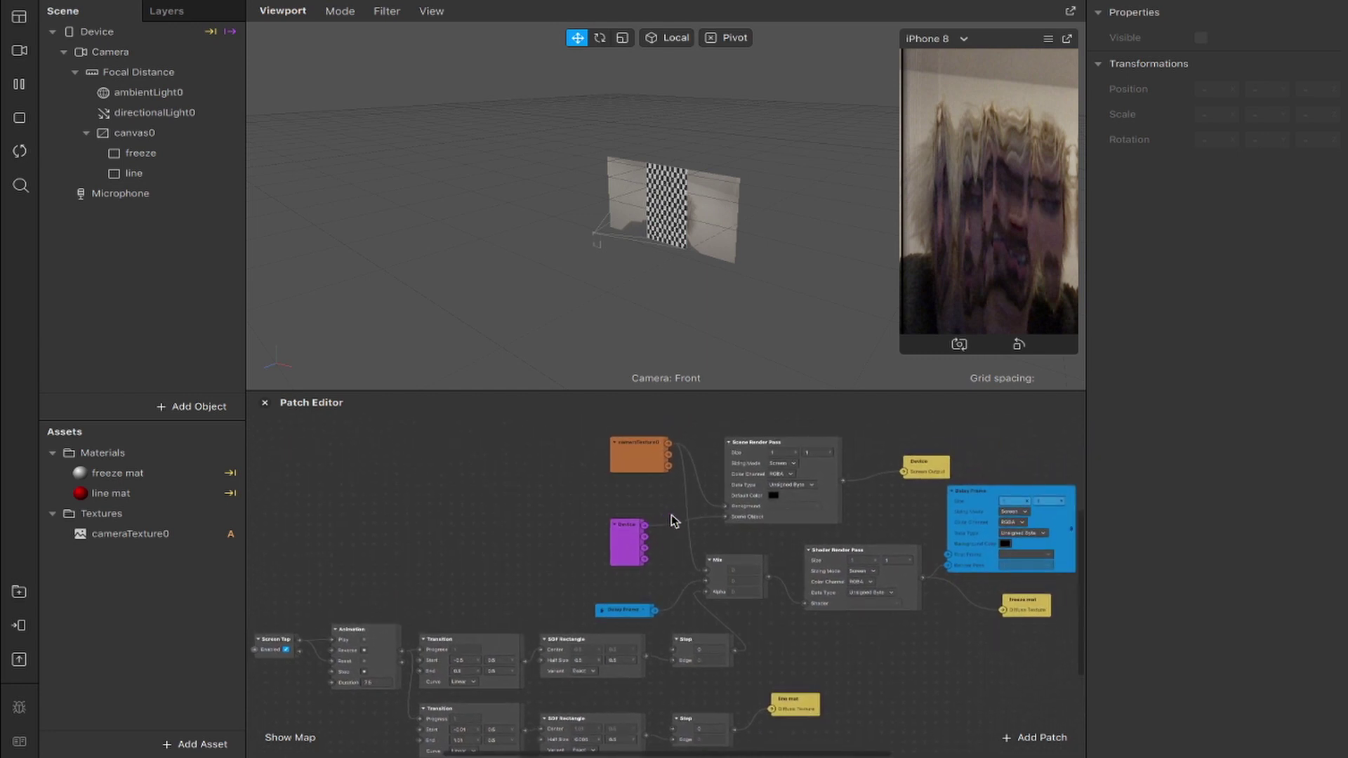
pyautogui.click(208, 157)
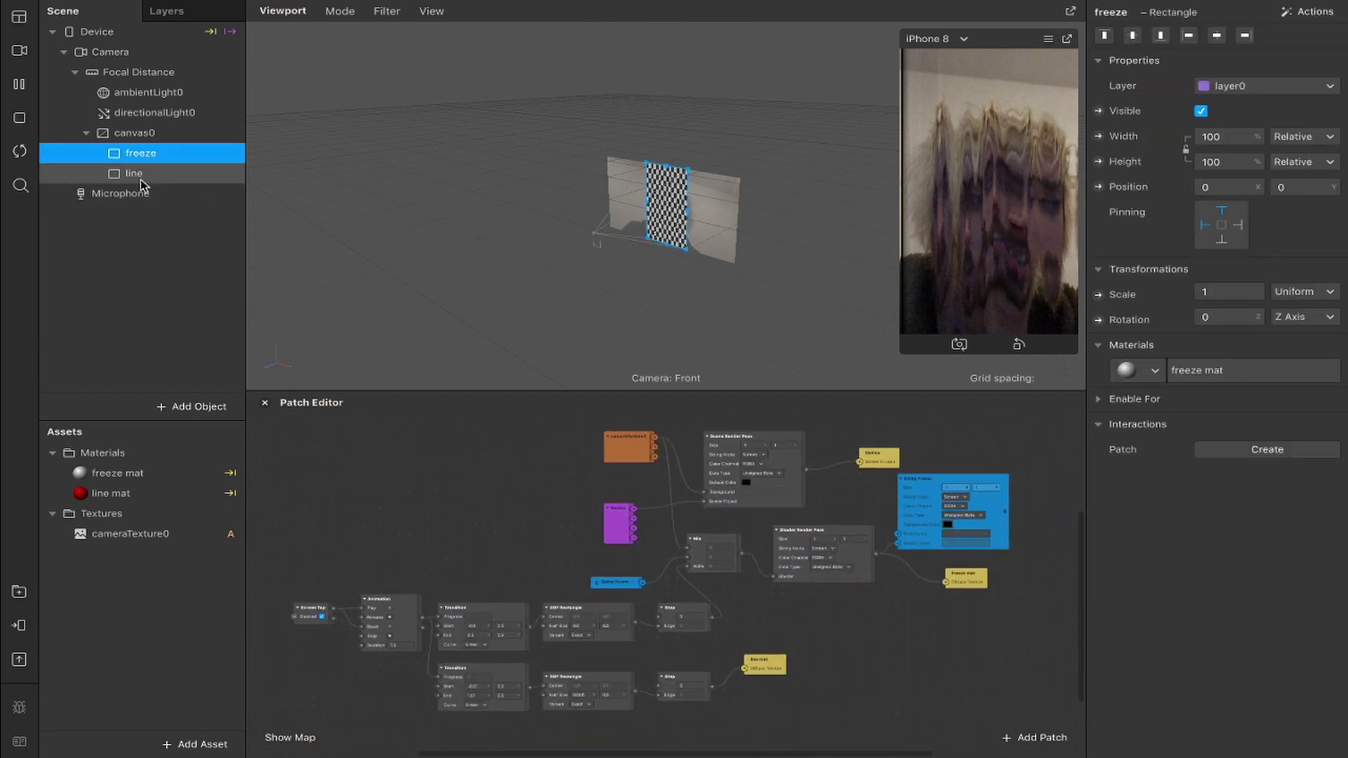
pyautogui.click(140, 173)
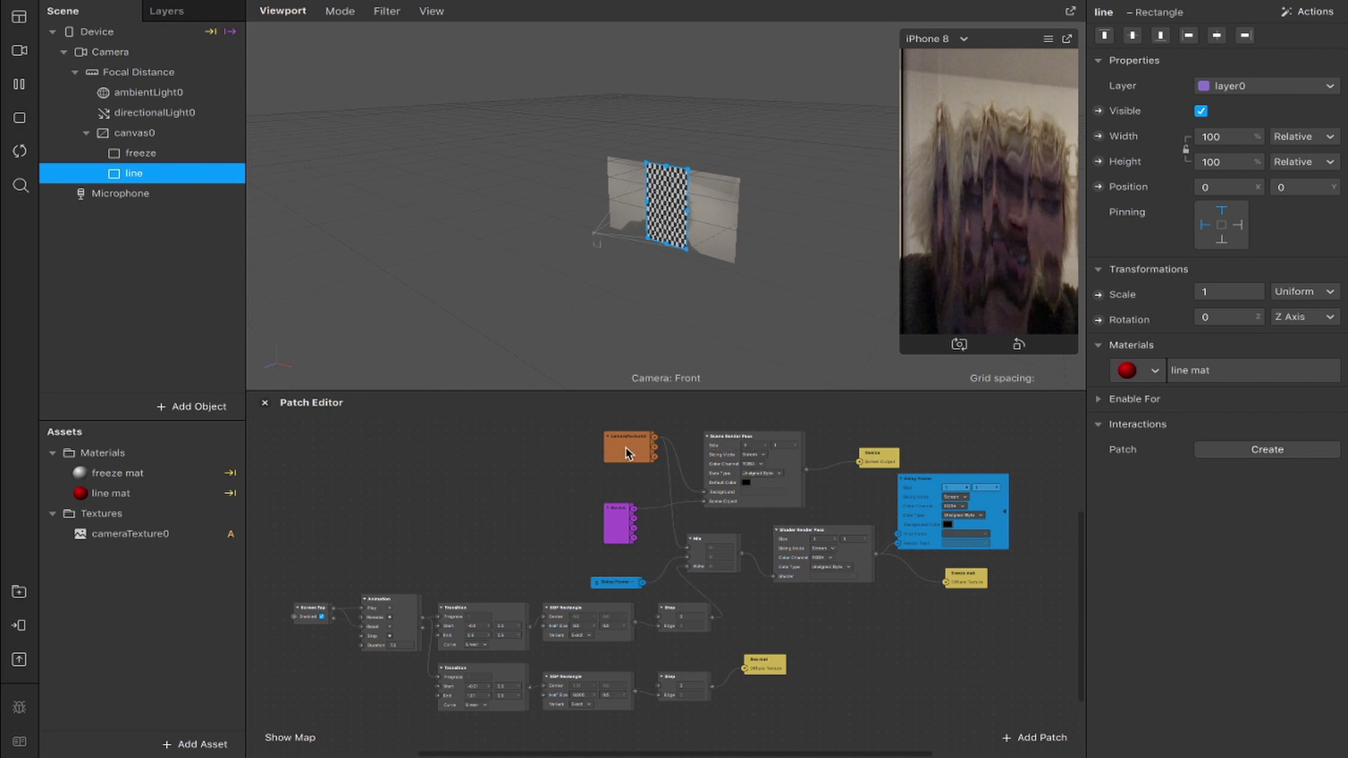
pyautogui.click(620, 528)
pyautogui.click(898, 455)
pyautogui.click(979, 581)
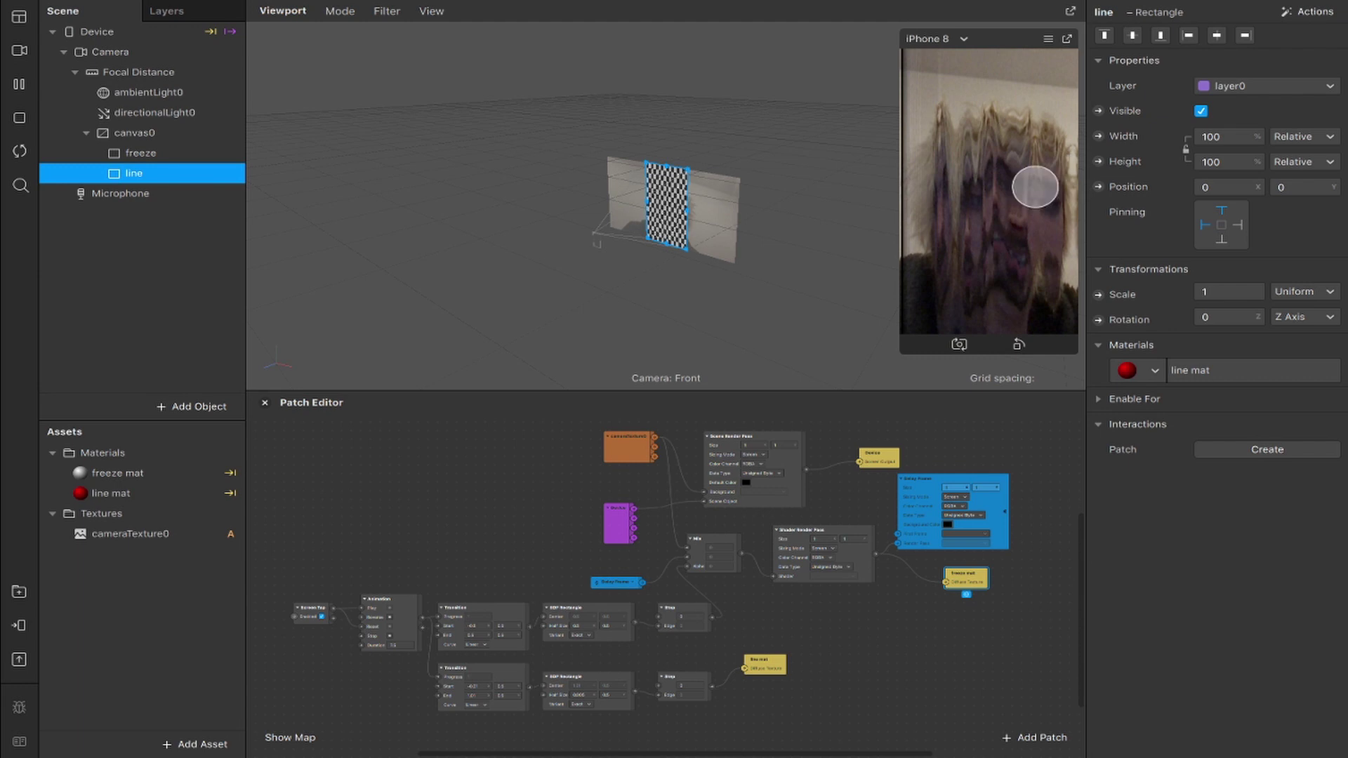
pyautogui.moveTo(283, 618); pyautogui.dragTo(801, 698)
pyautogui.moveTo(743, 637); pyautogui.dragTo(291, 583)
pyautogui.click(752, 632)
pyautogui.moveTo(365, 707); pyautogui.dragTo(827, 699)
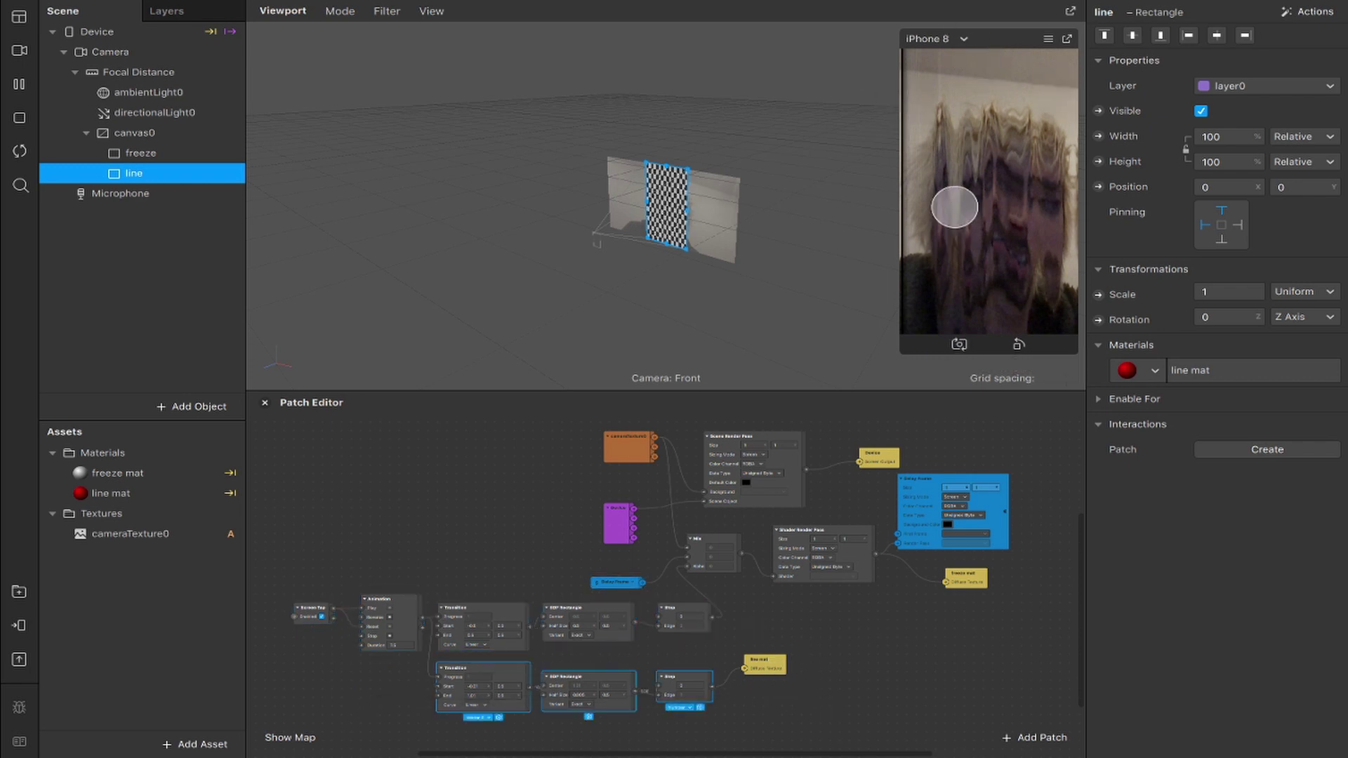
pyautogui.click(152, 493)
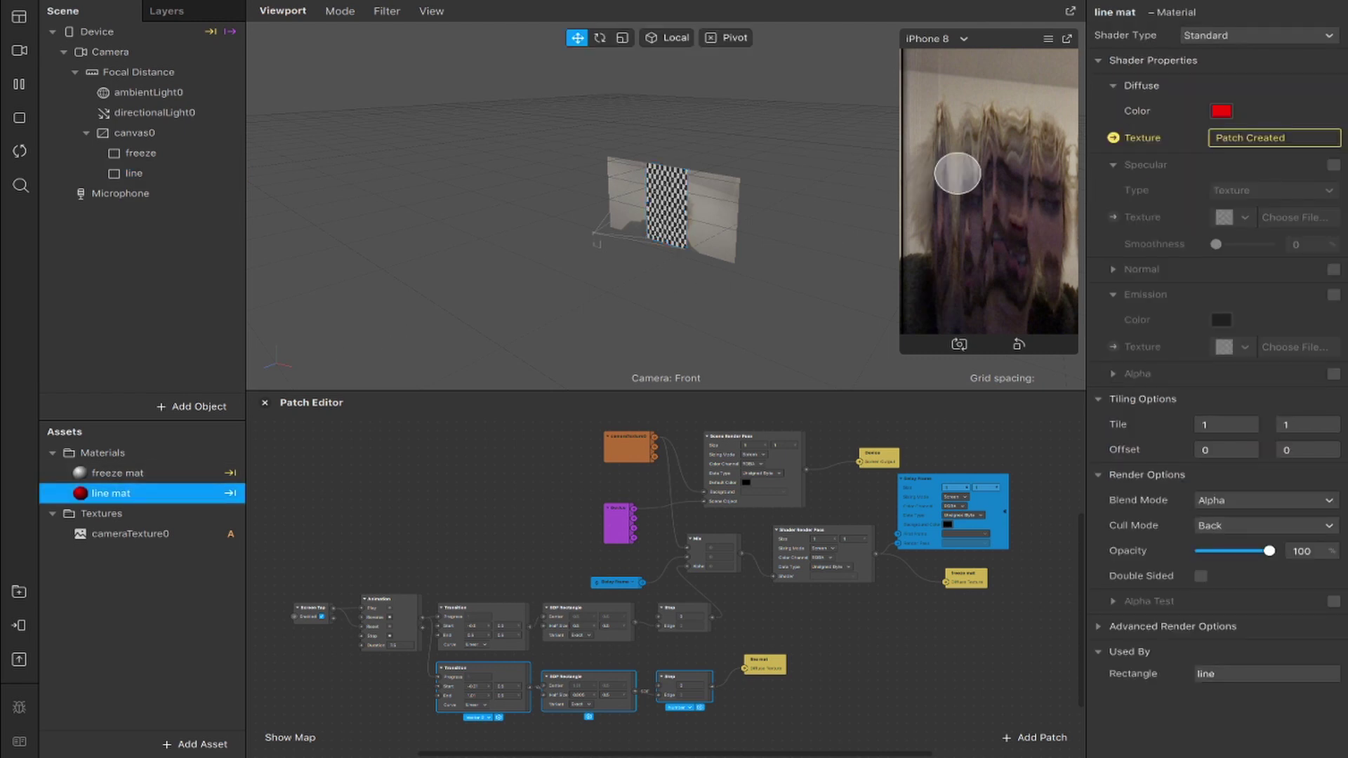
pyautogui.click(21, 151)
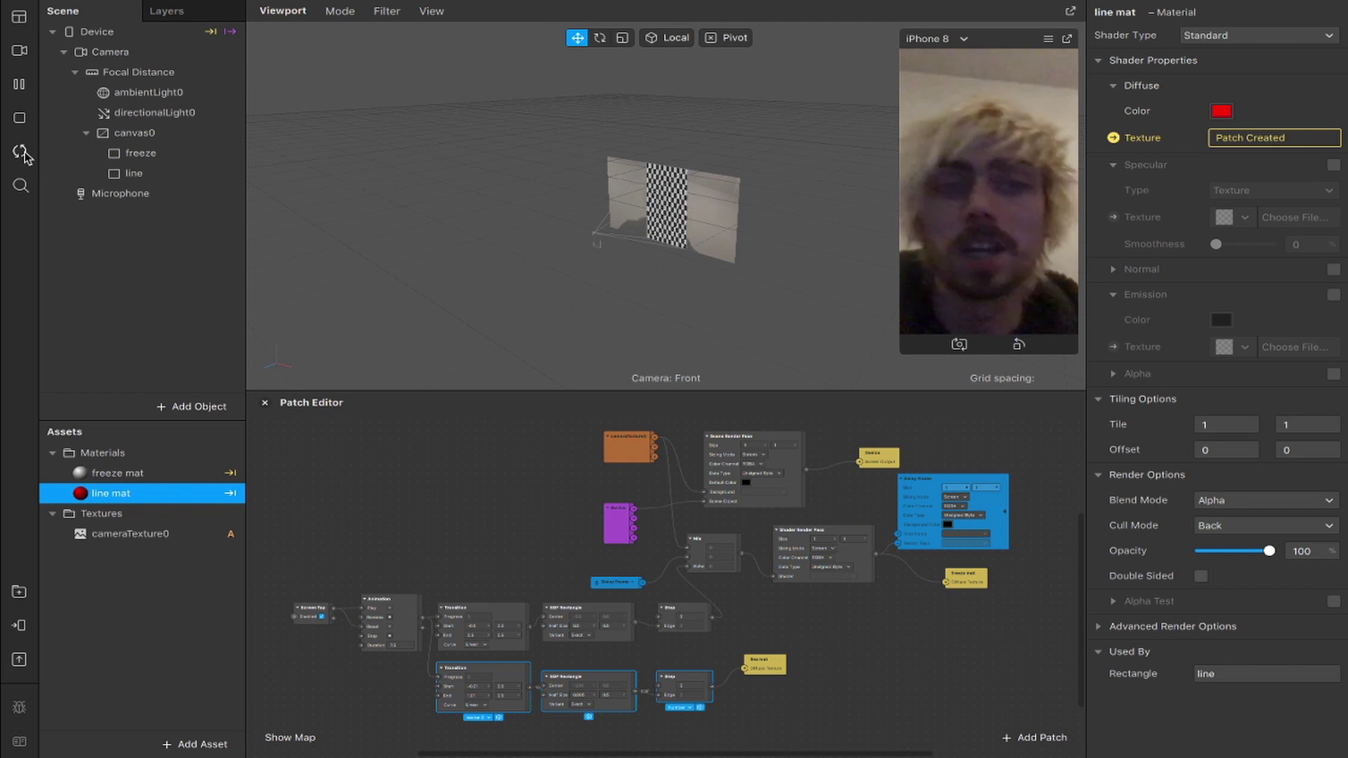